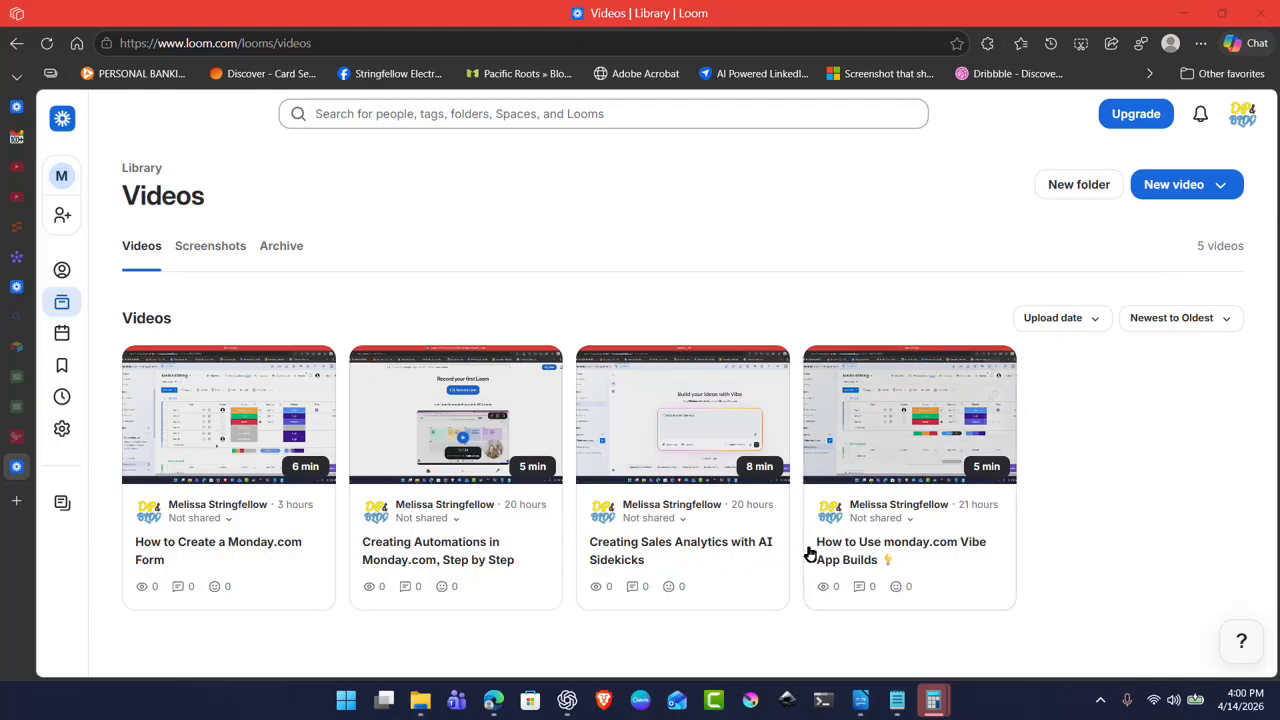
Step: Cut the Create your own dashboard file from the Videos > Power BI folder
{"action": "mouse_move", "coordinate": [570, 702]}
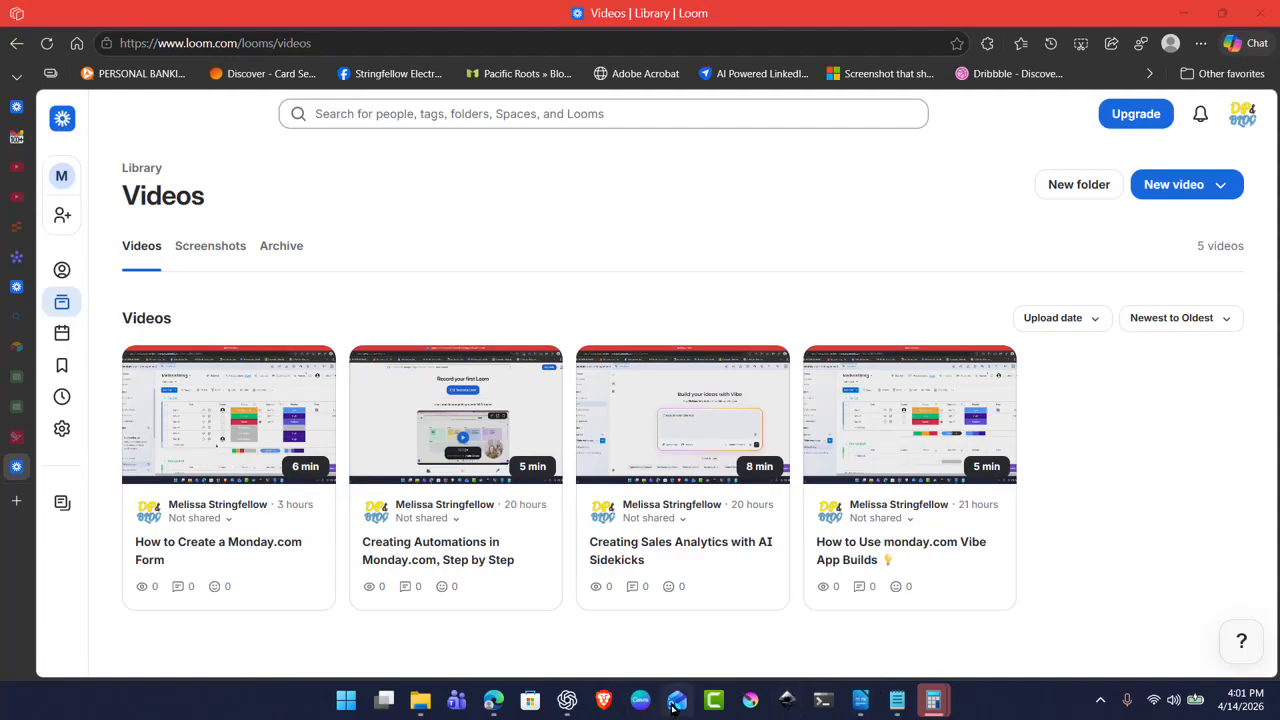
{"action": "mouse_move", "coordinate": [420, 700]}
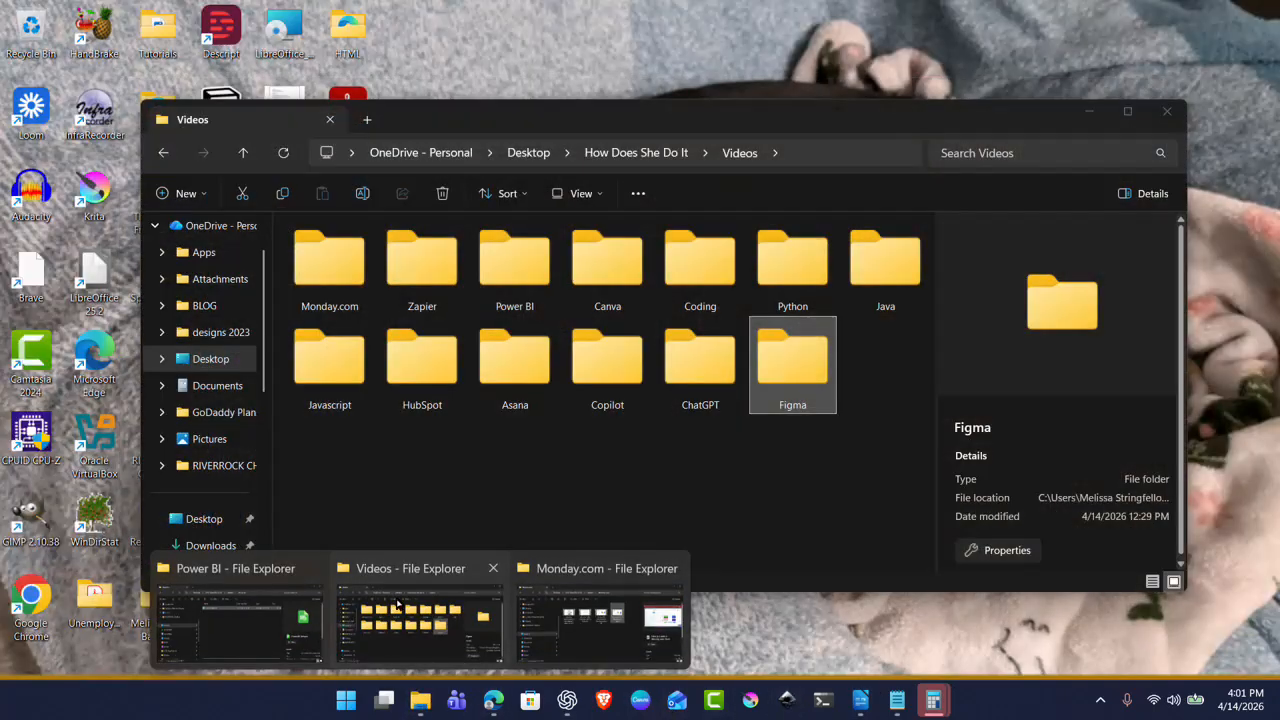
{"action": "left_click", "coordinate": [398, 600]}
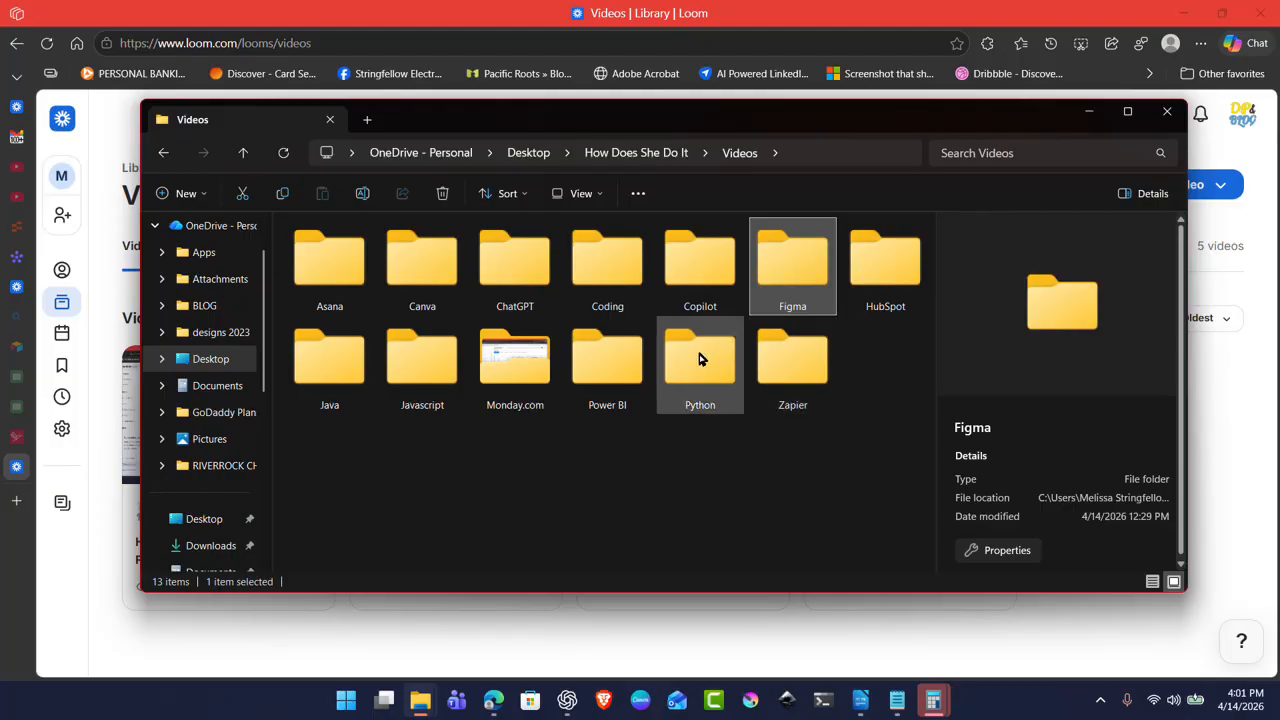
{"action": "double_click", "coordinate": [590, 358]}
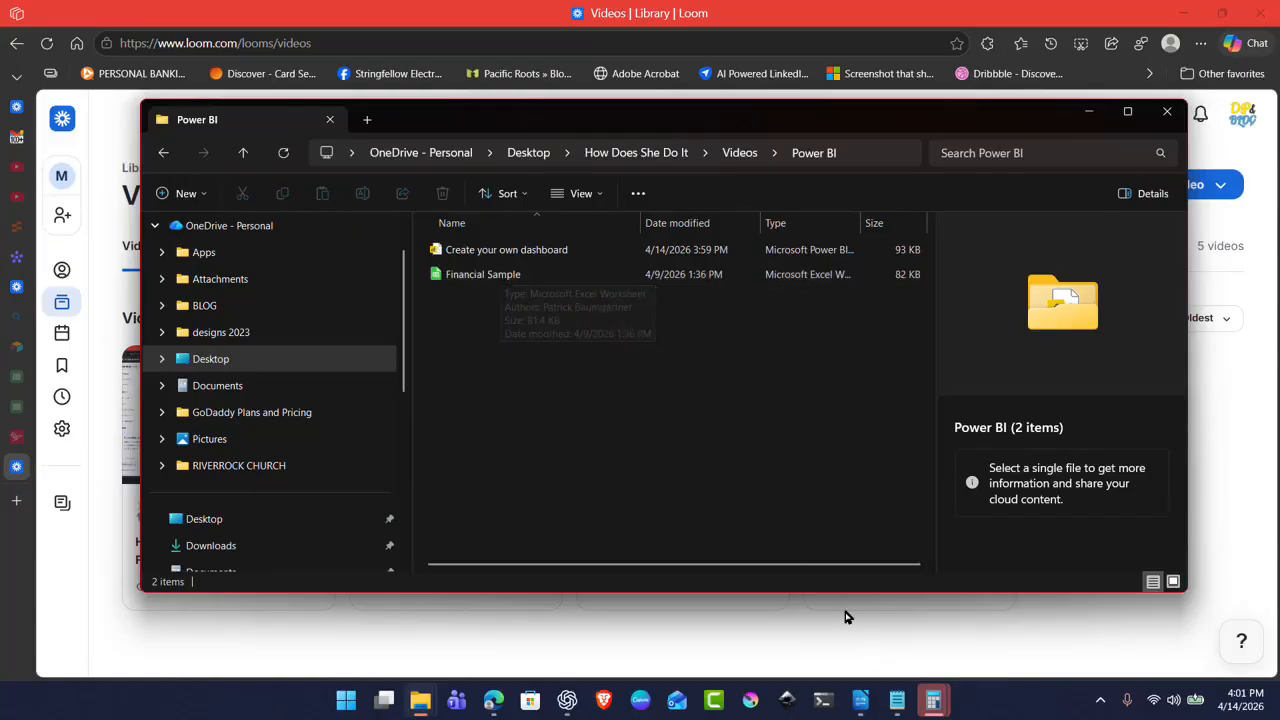
{"action": "left_click", "coordinate": [455, 250]}
{"action": "right_click", "coordinate": [460, 252]}
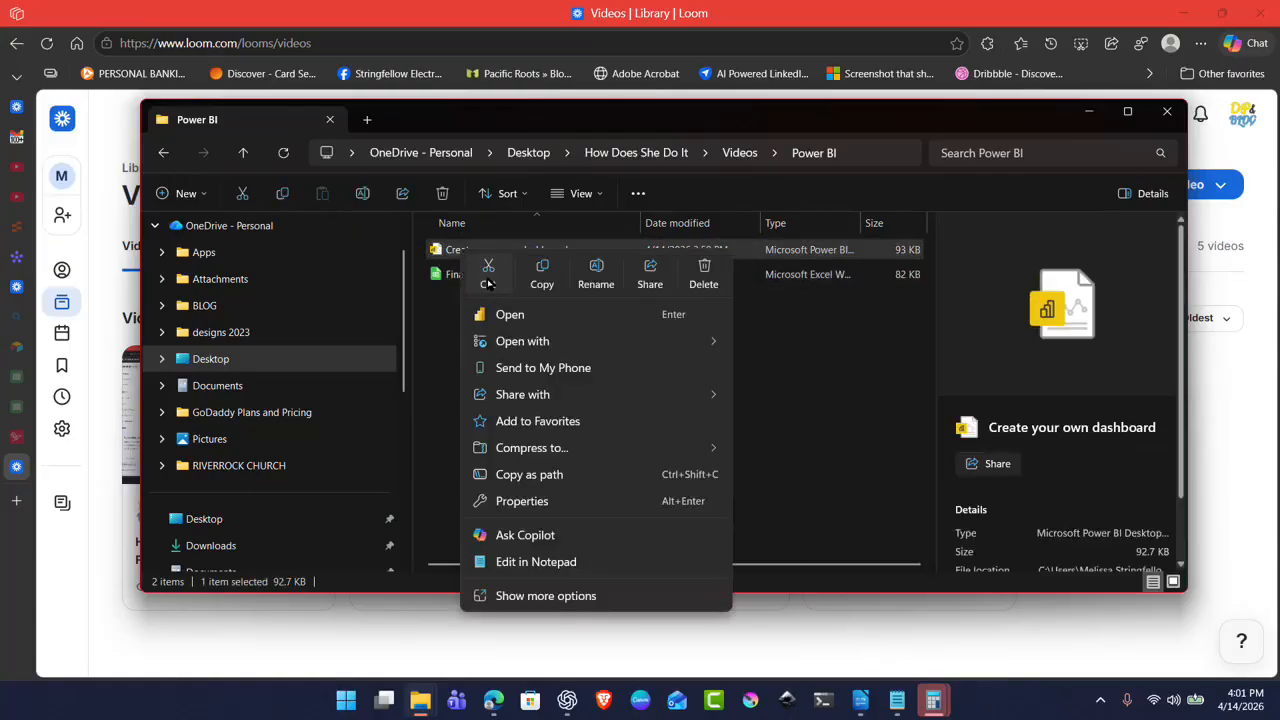
{"action": "left_click", "coordinate": [488, 282]}
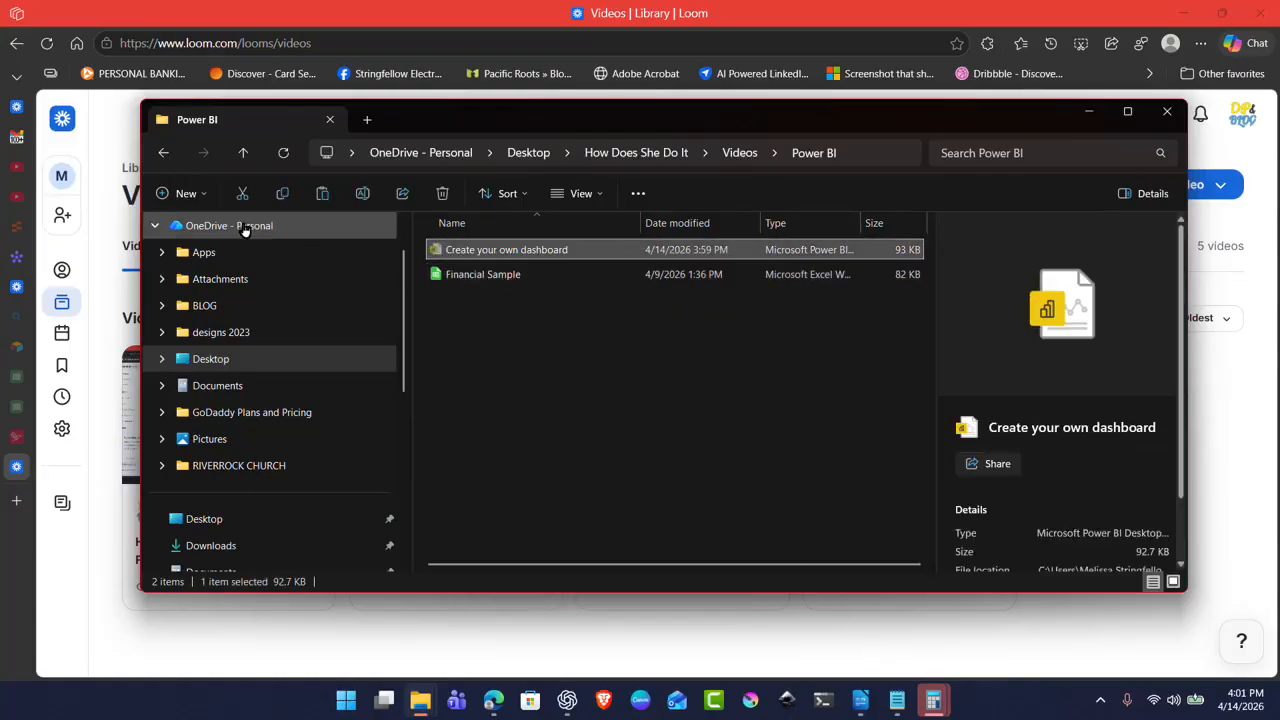
Step: Paste the dashboard file into the Videos folder and reopen the Power BI folder
{"action": "left_click", "coordinate": [164, 153]}
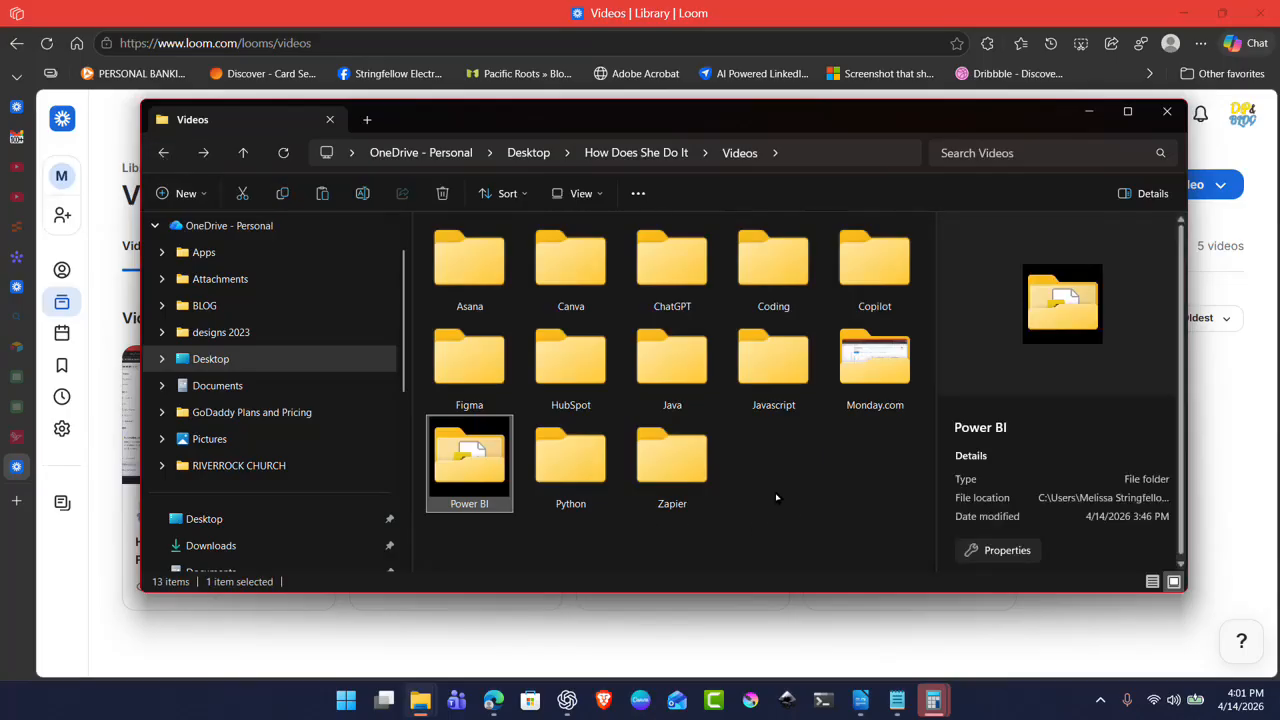
{"action": "right_click", "coordinate": [776, 497]}
{"action": "left_click", "coordinate": [803, 515]}
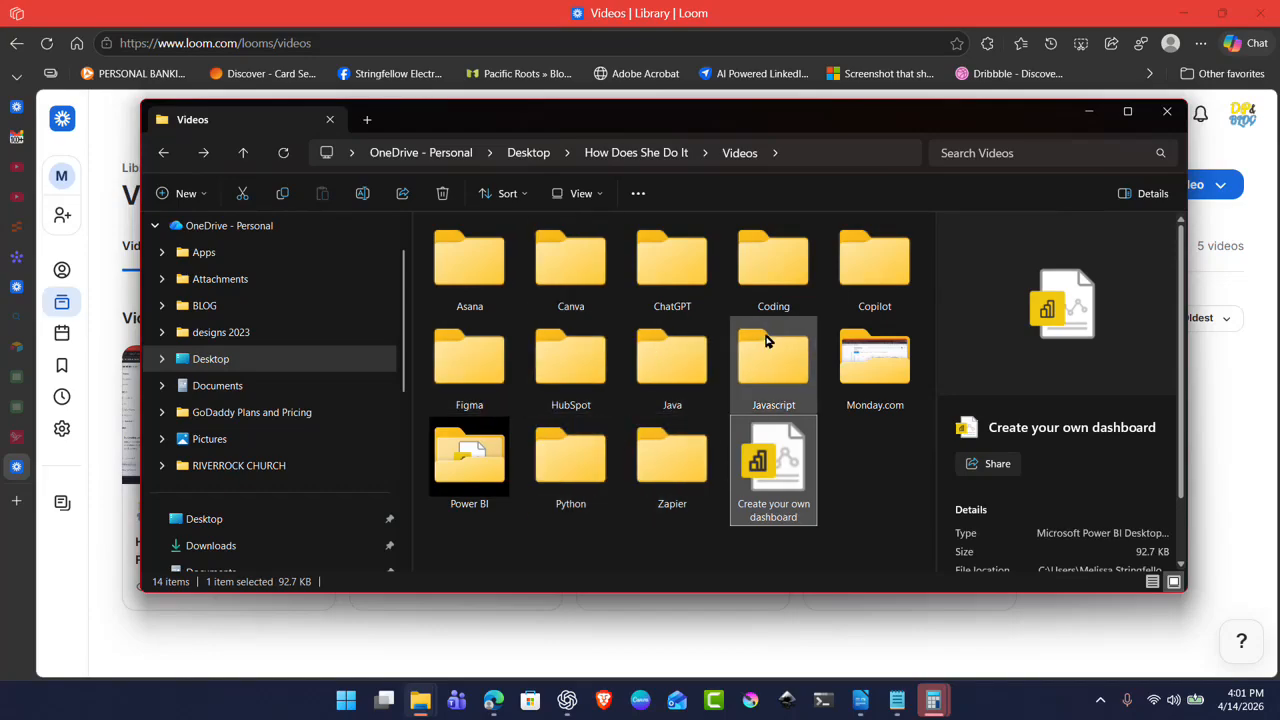
{"action": "double_click", "coordinate": [454, 483]}
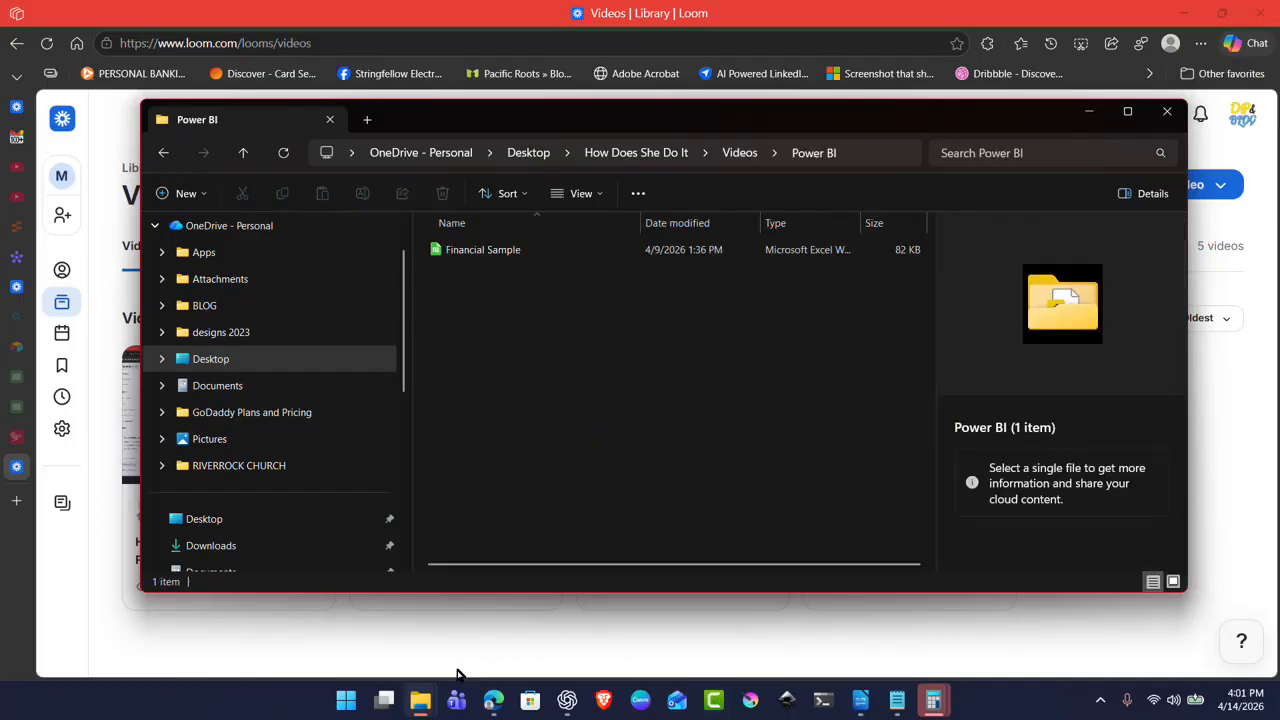
{"action": "left_click", "coordinate": [349, 702]}
Step: Search 'power' in the Start menu and launch Power BI Desktop
{"action": "type", "text": "power"}
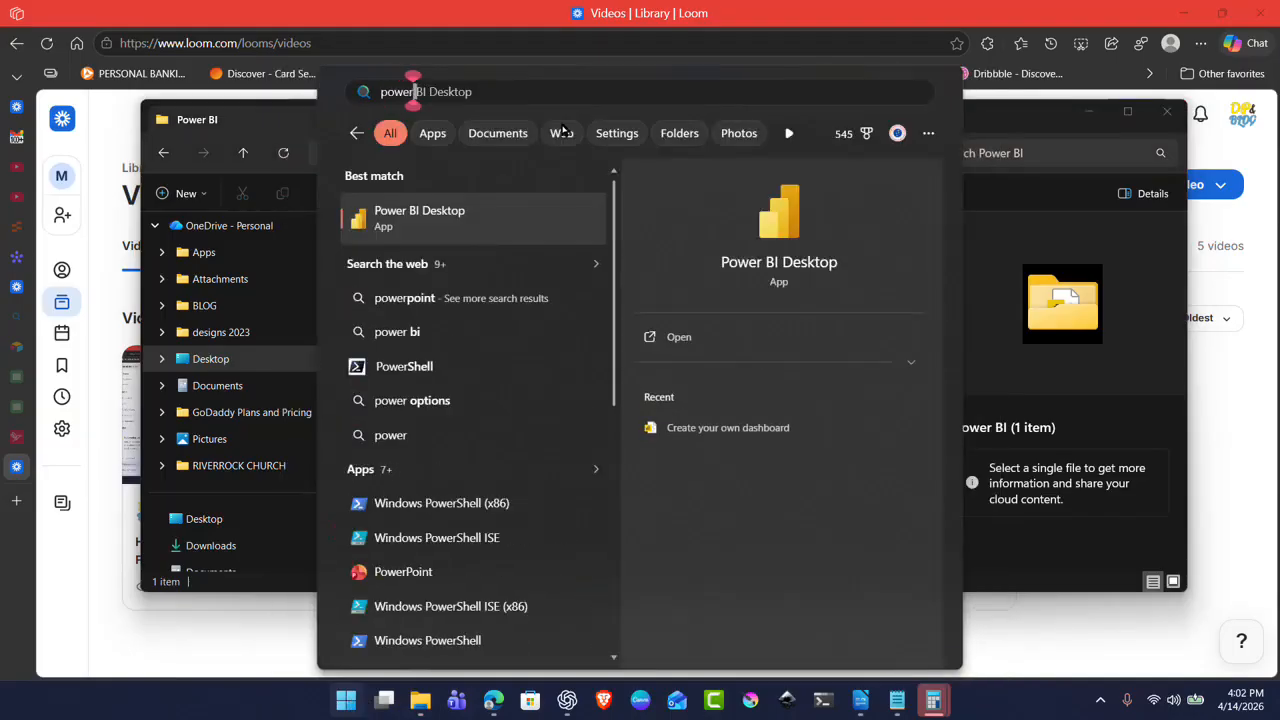
{"action": "left_click", "coordinate": [507, 220]}
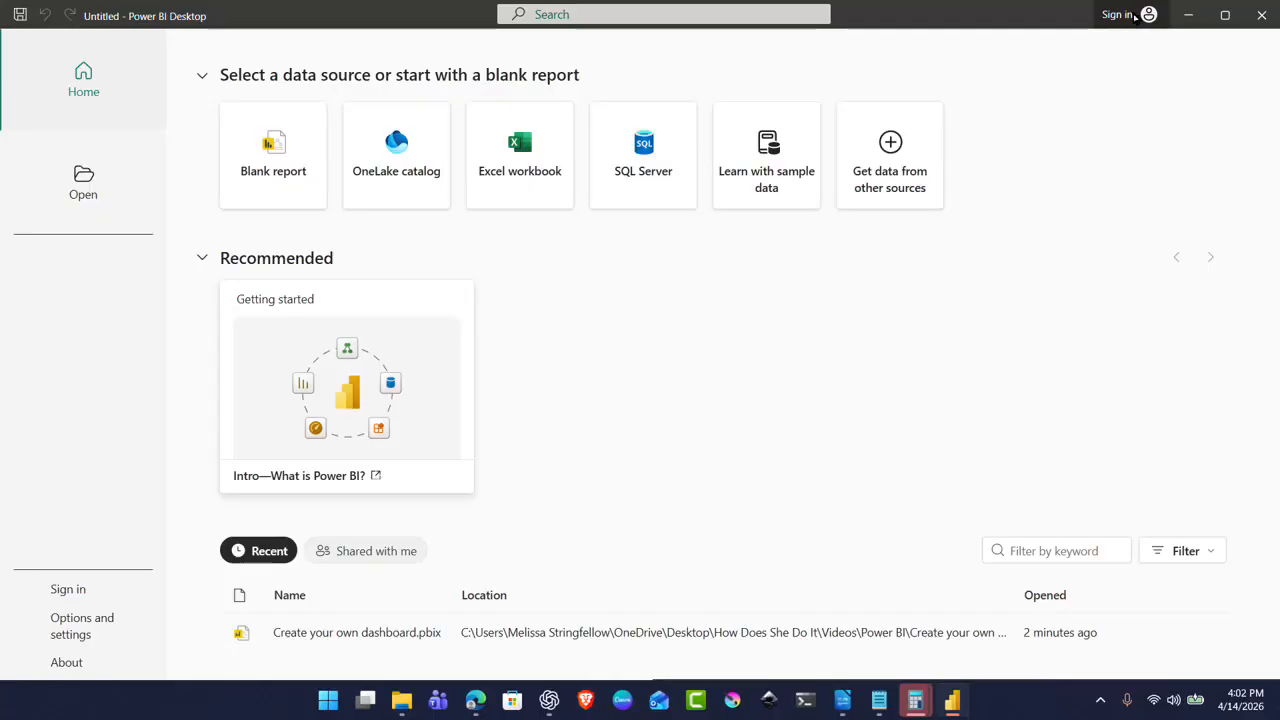
{"action": "left_click", "coordinate": [1120, 15]}
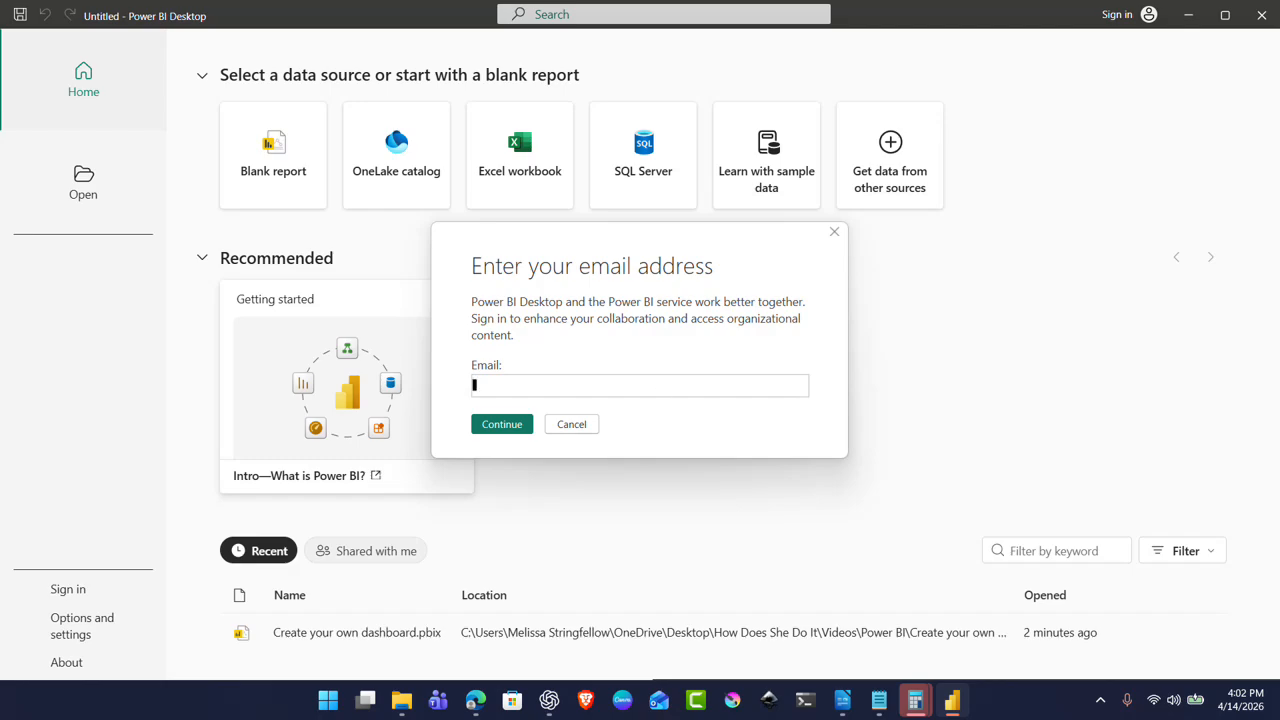
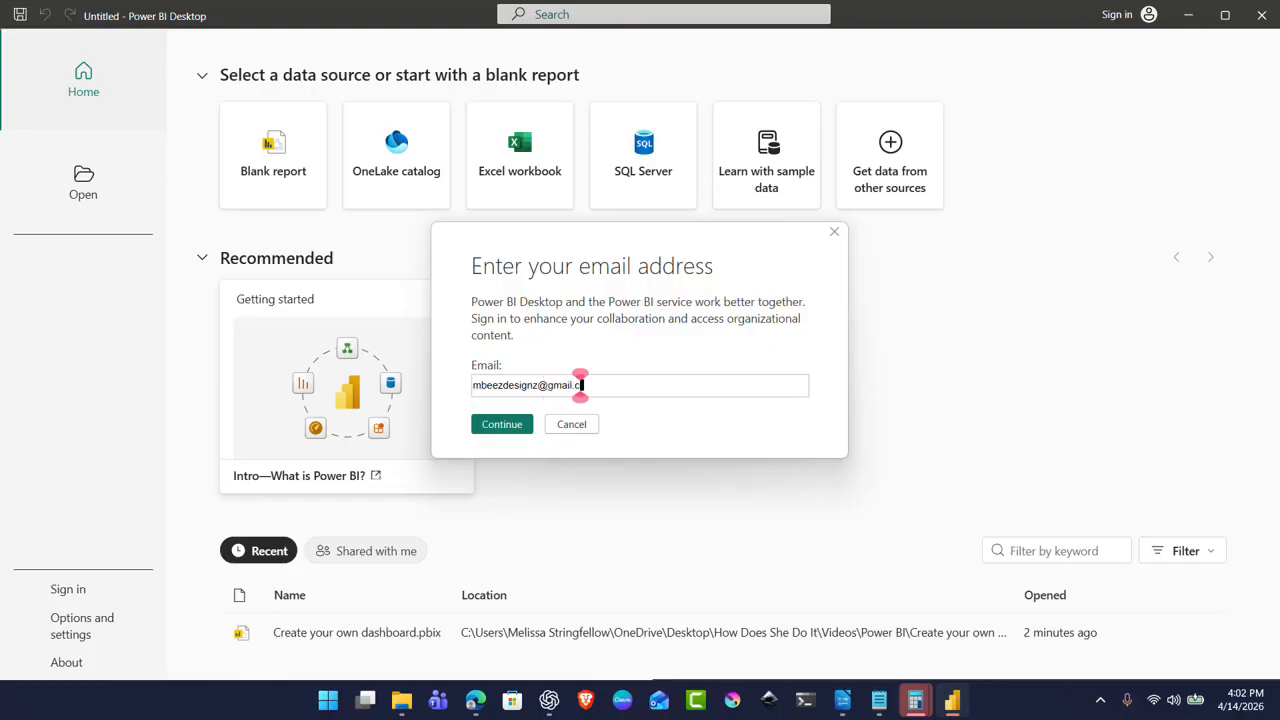
{"action": "left_click", "coordinate": [491, 424]}
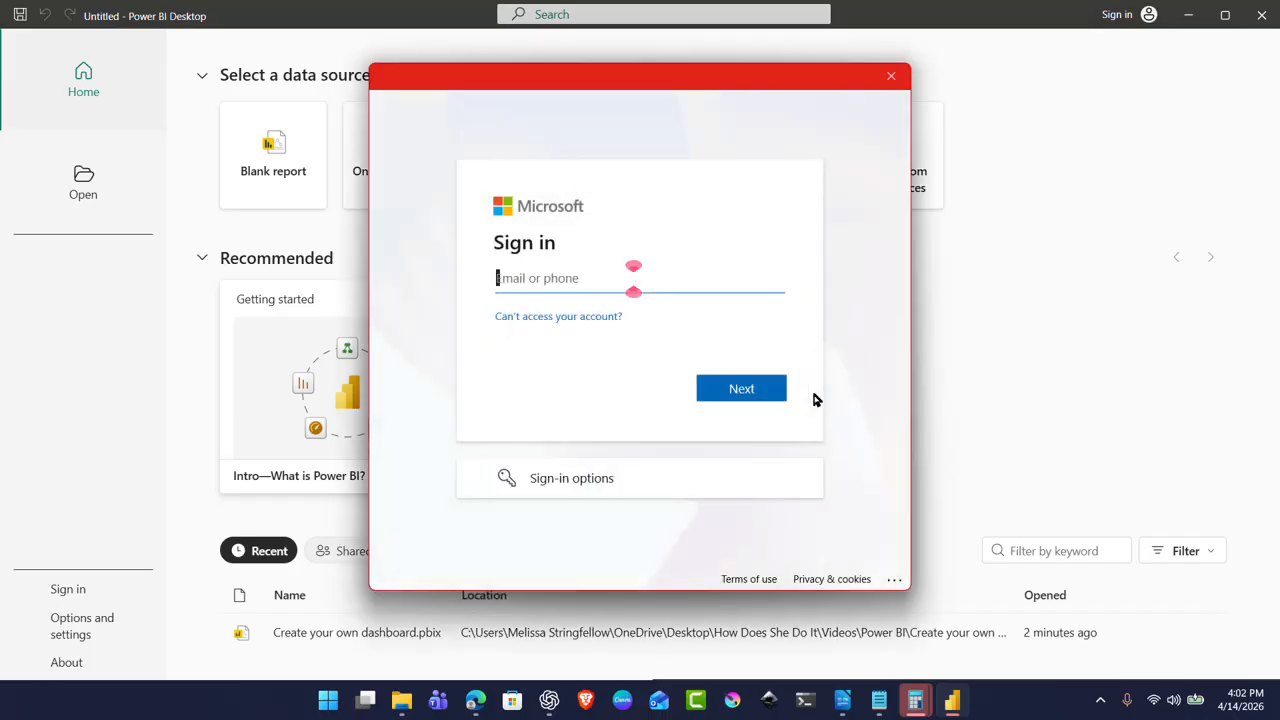
{"action": "left_click", "coordinate": [890, 77]}
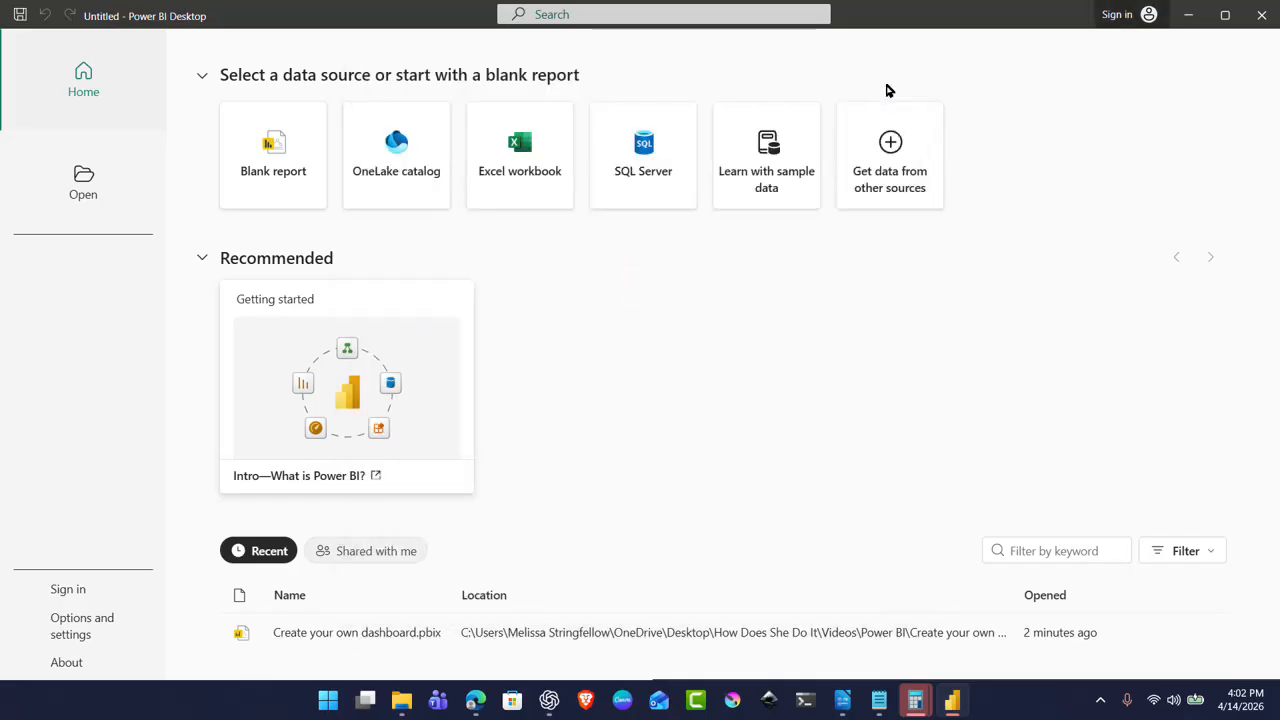
Step: Start a report from the Excel workbook tile, submit the account e-mail, then close the sign-in window
{"action": "left_click", "coordinate": [505, 181]}
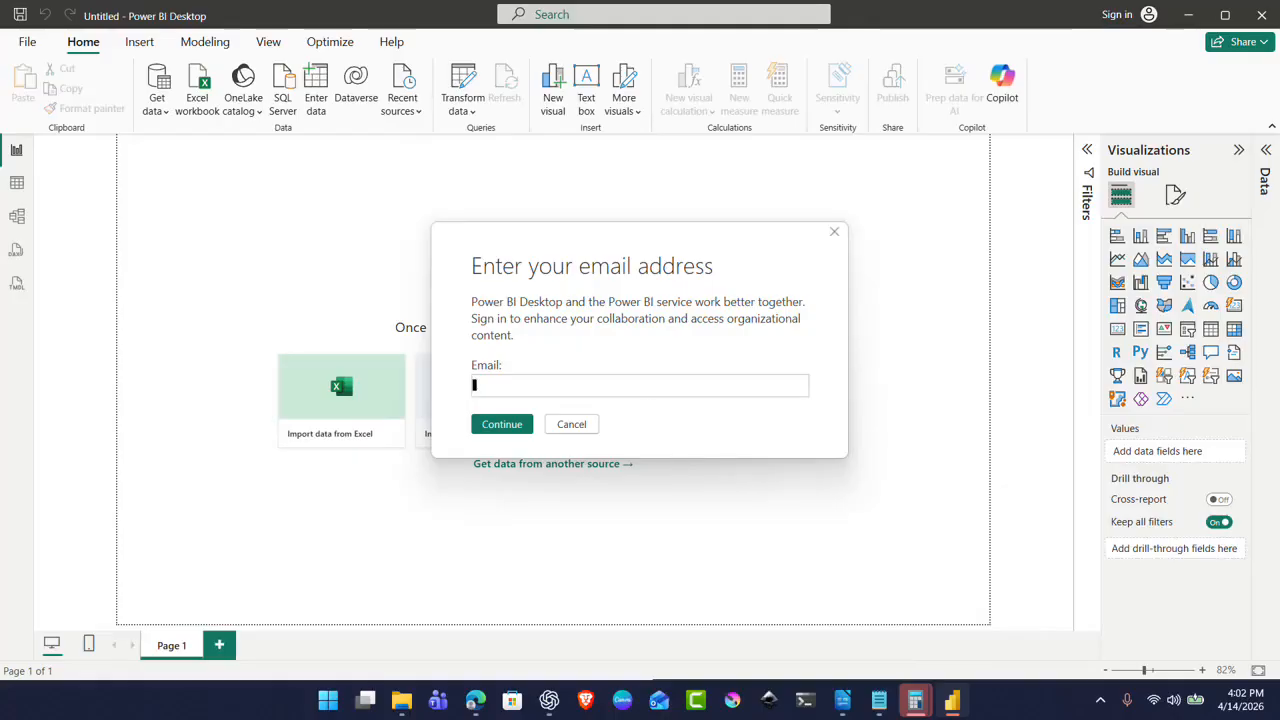
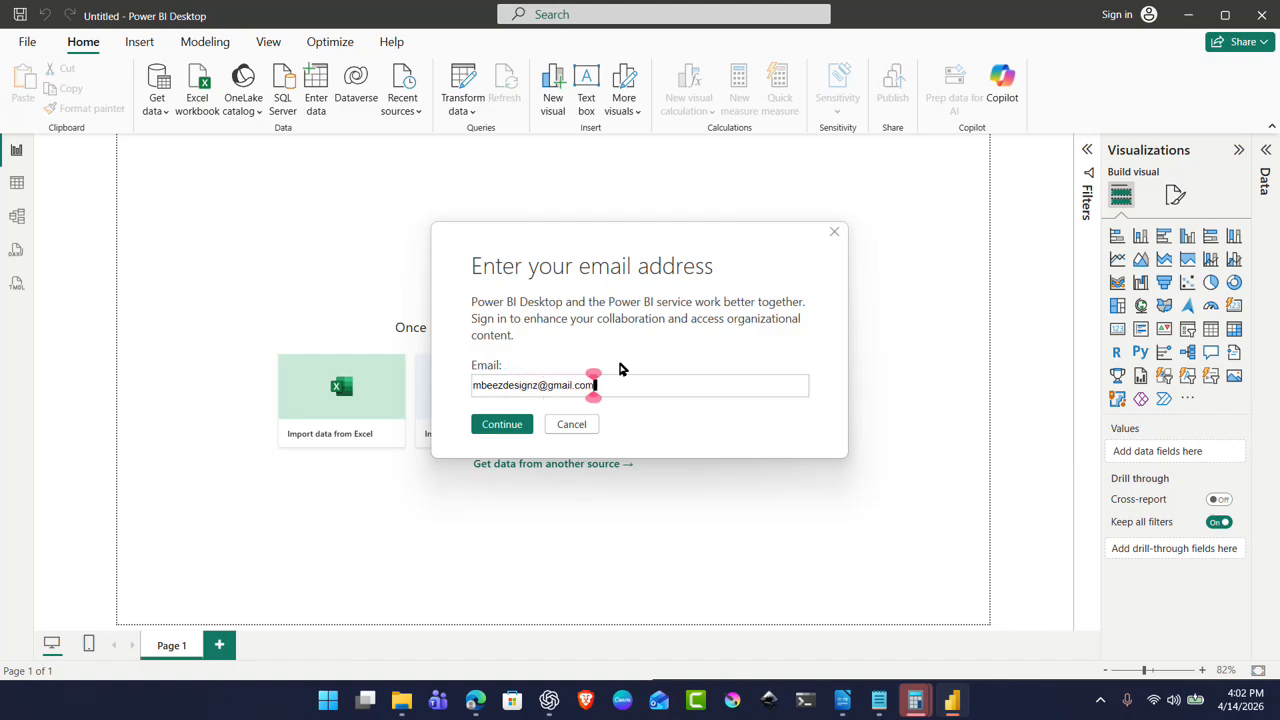
{"action": "left_click", "coordinate": [503, 426]}
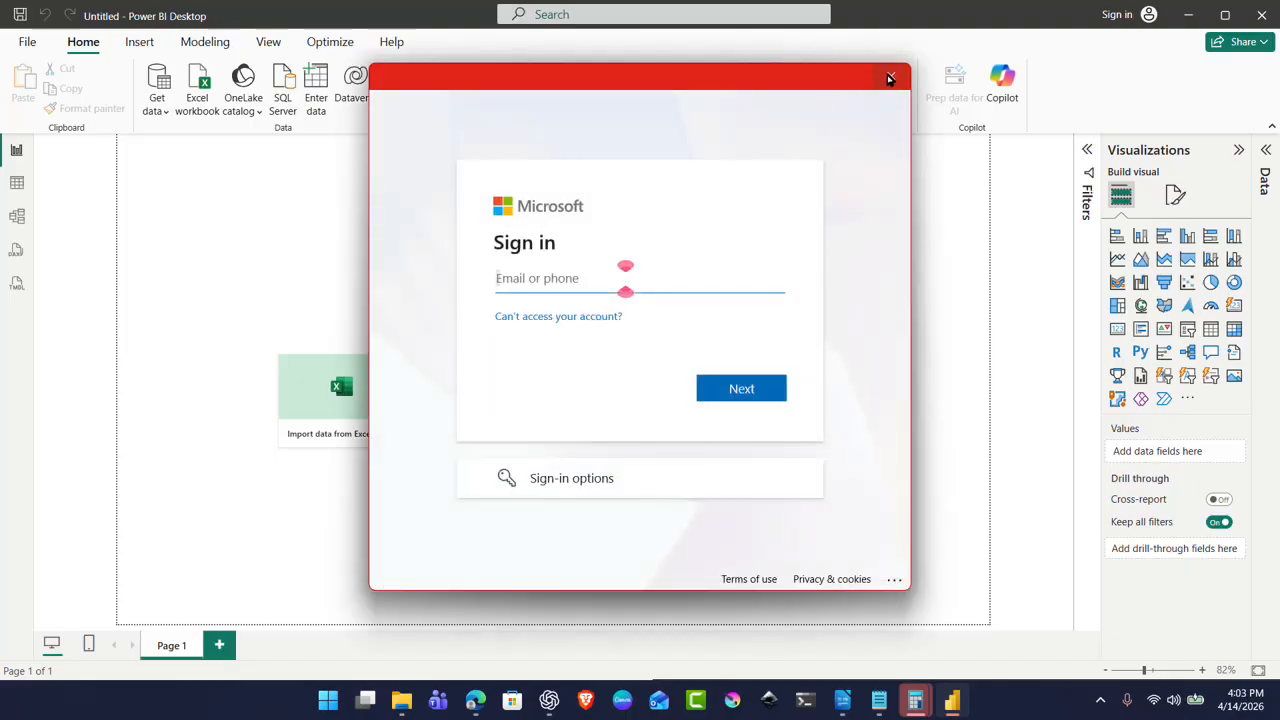
{"action": "left_click", "coordinate": [891, 77]}
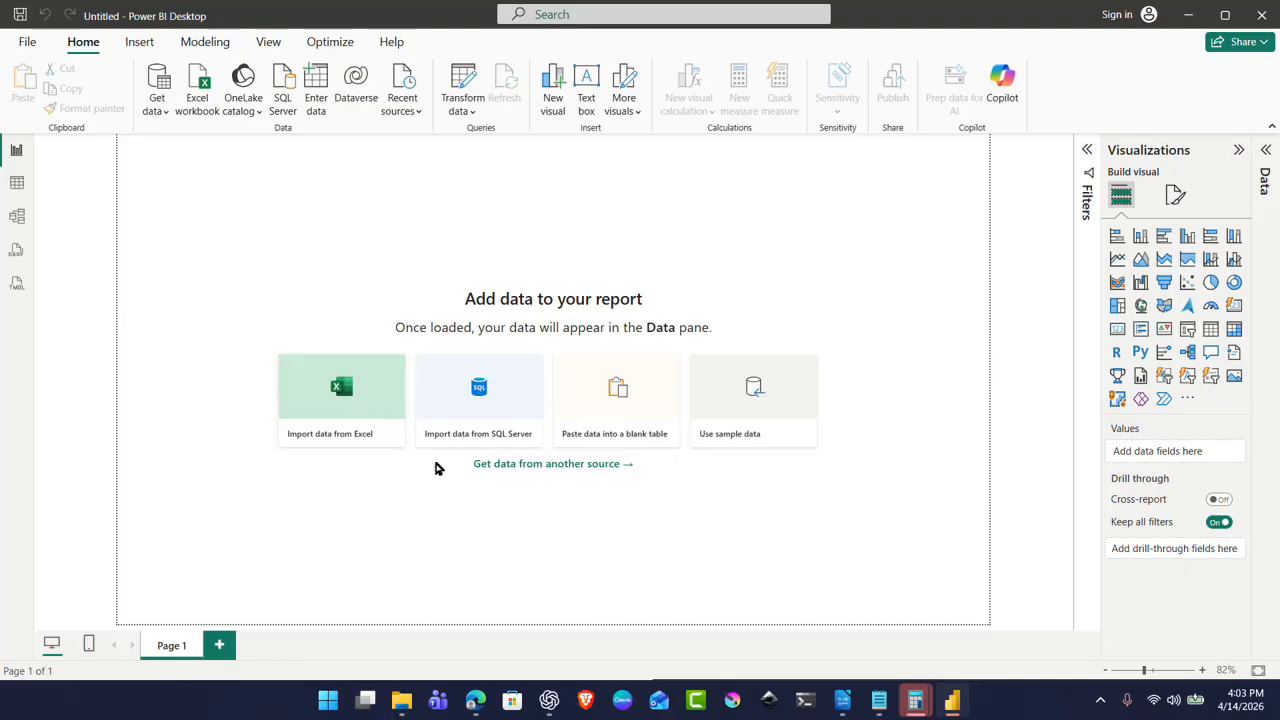
Step: Import the Financial Sample workbook and load its financials table from the Navigator
{"action": "left_click", "coordinate": [352, 410]}
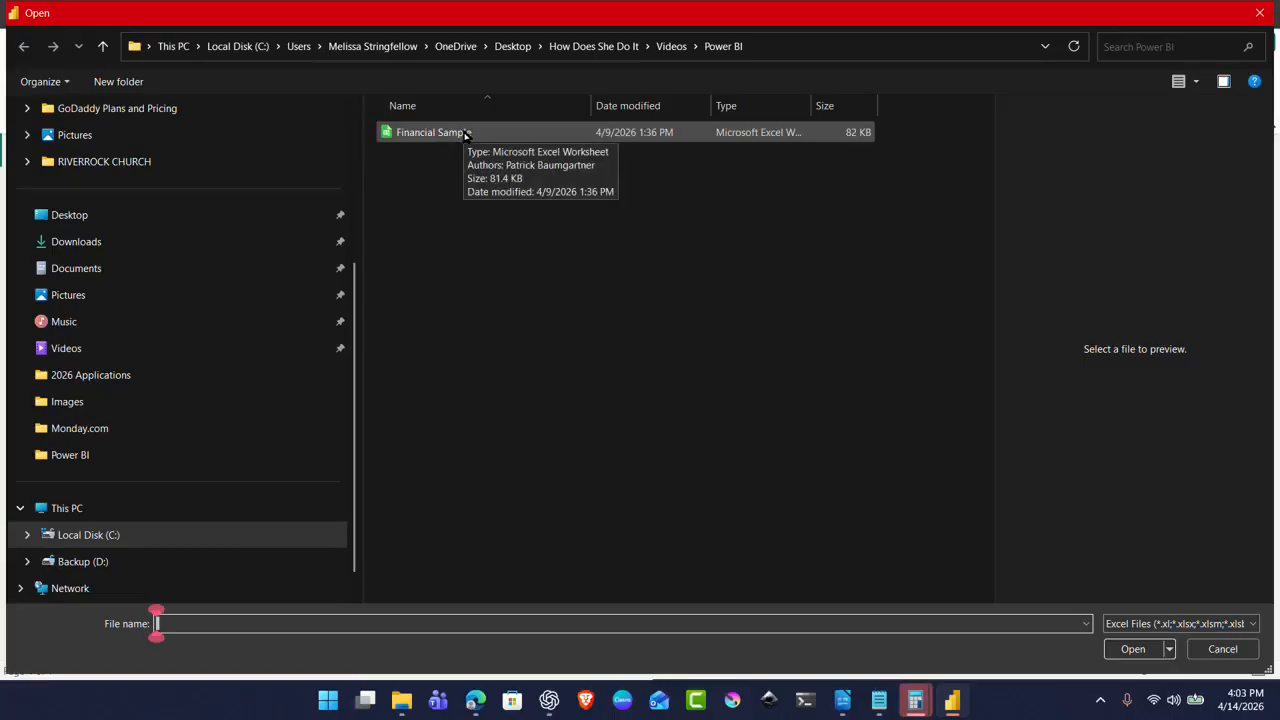
{"action": "left_click", "coordinate": [465, 134]}
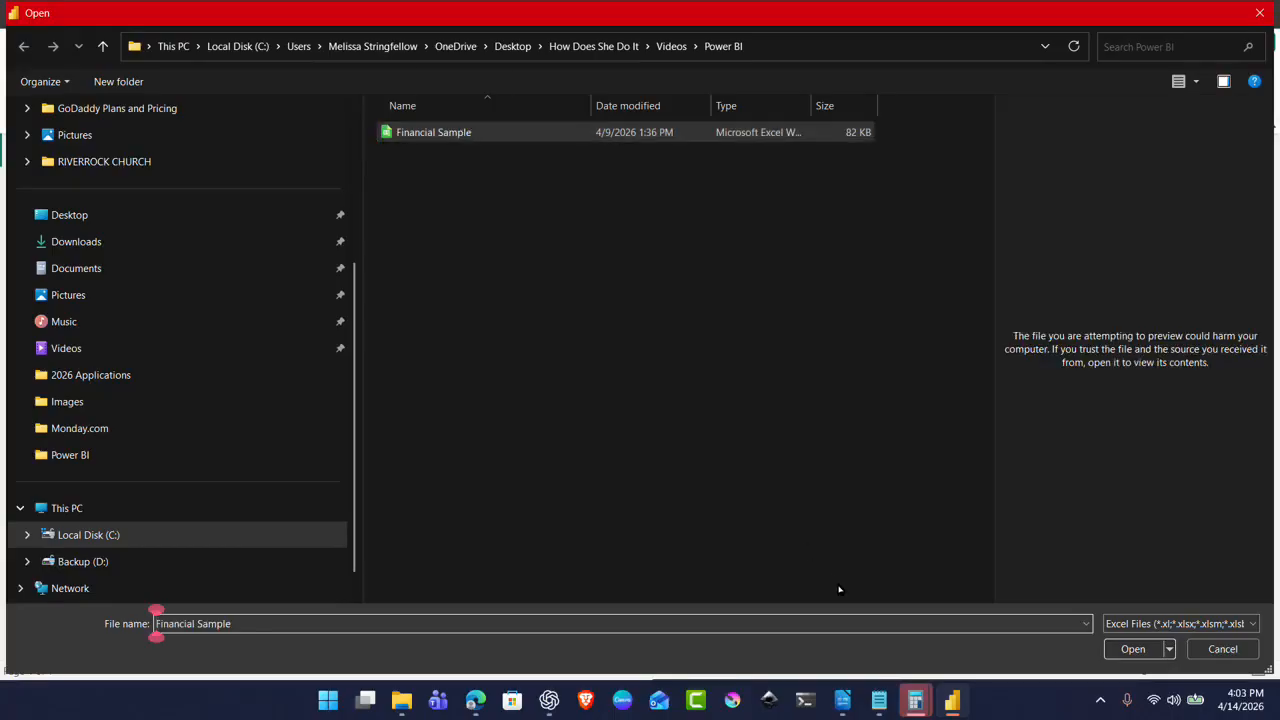
{"action": "left_click", "coordinate": [1135, 649]}
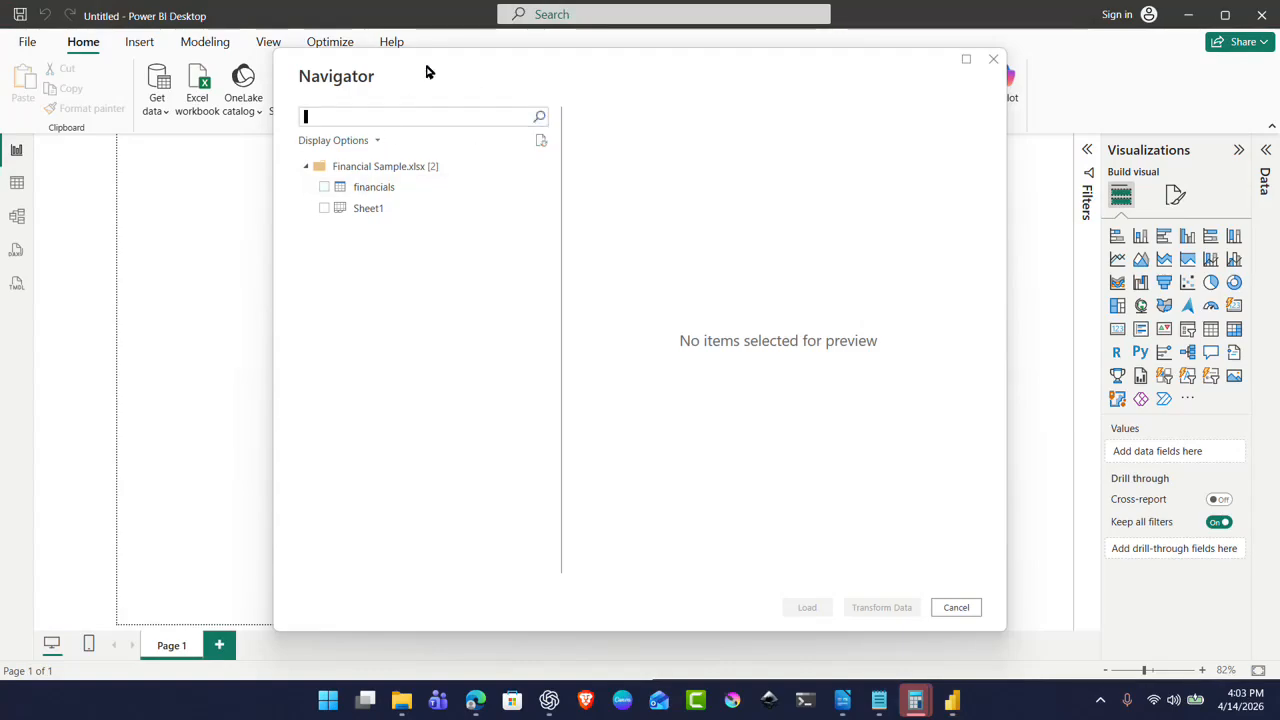
{"action": "left_click", "coordinate": [429, 189]}
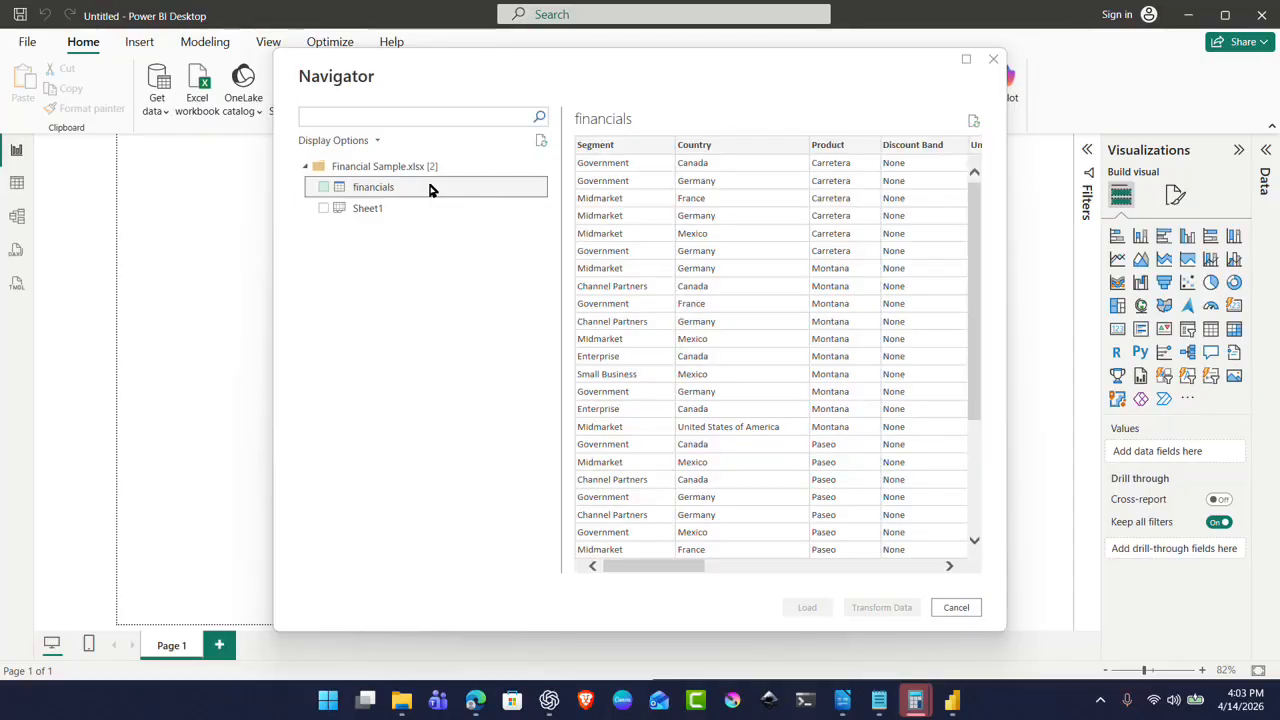
{"action": "left_click", "coordinate": [432, 190]}
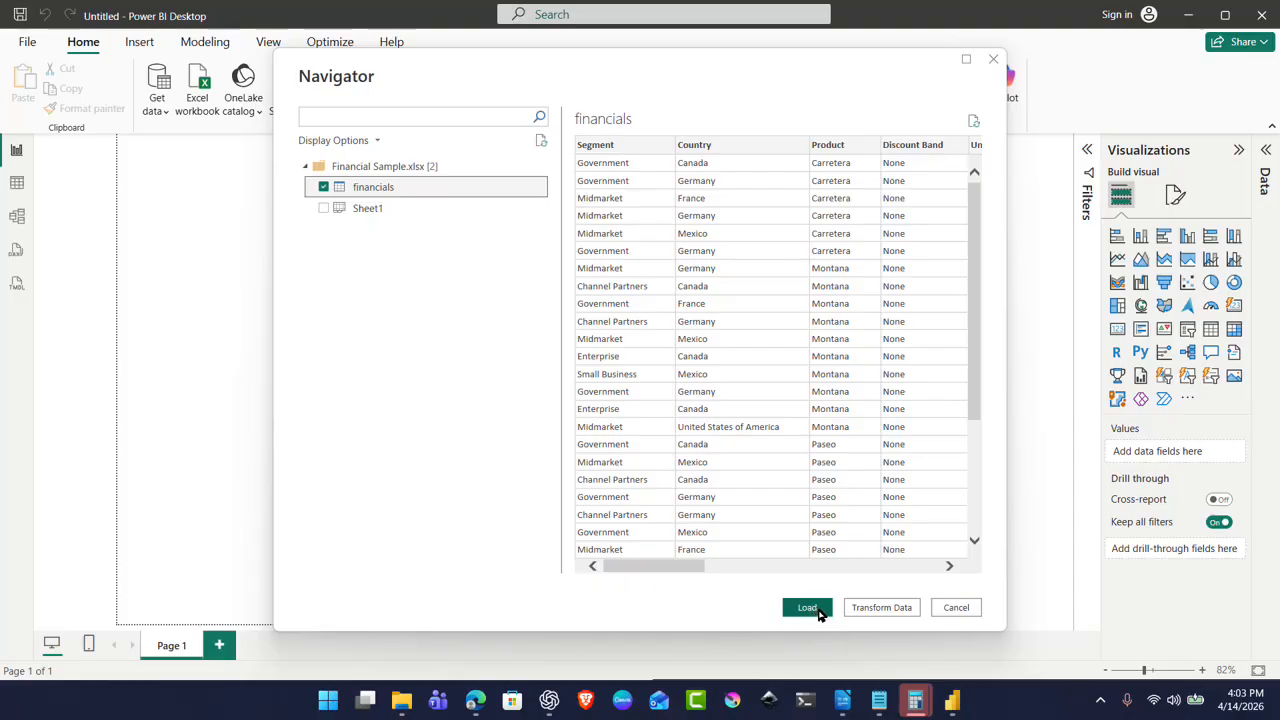
{"action": "left_click", "coordinate": [808, 608]}
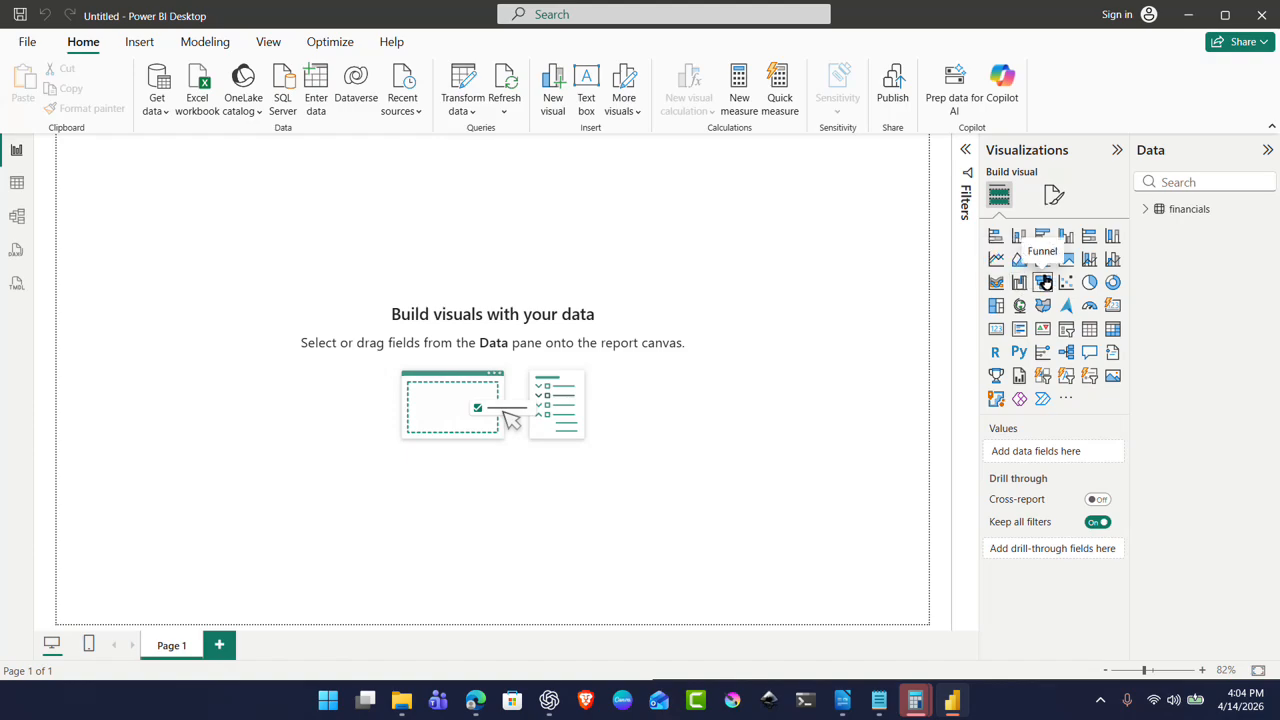
Step: Add a table visual stretched across the page width and expand the financials field list
{"action": "left_click", "coordinate": [1090, 330]}
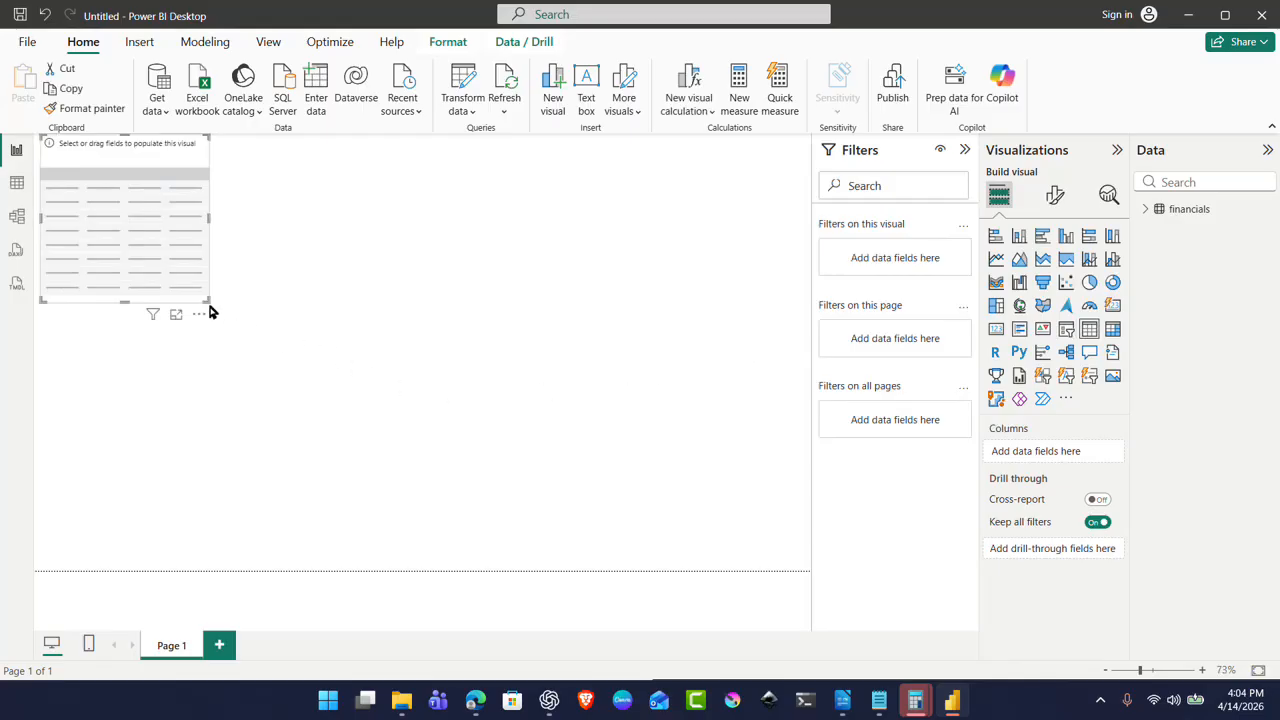
{"action": "left_click_drag", "start_coordinate": [205, 298], "coordinate": [860, 373]}
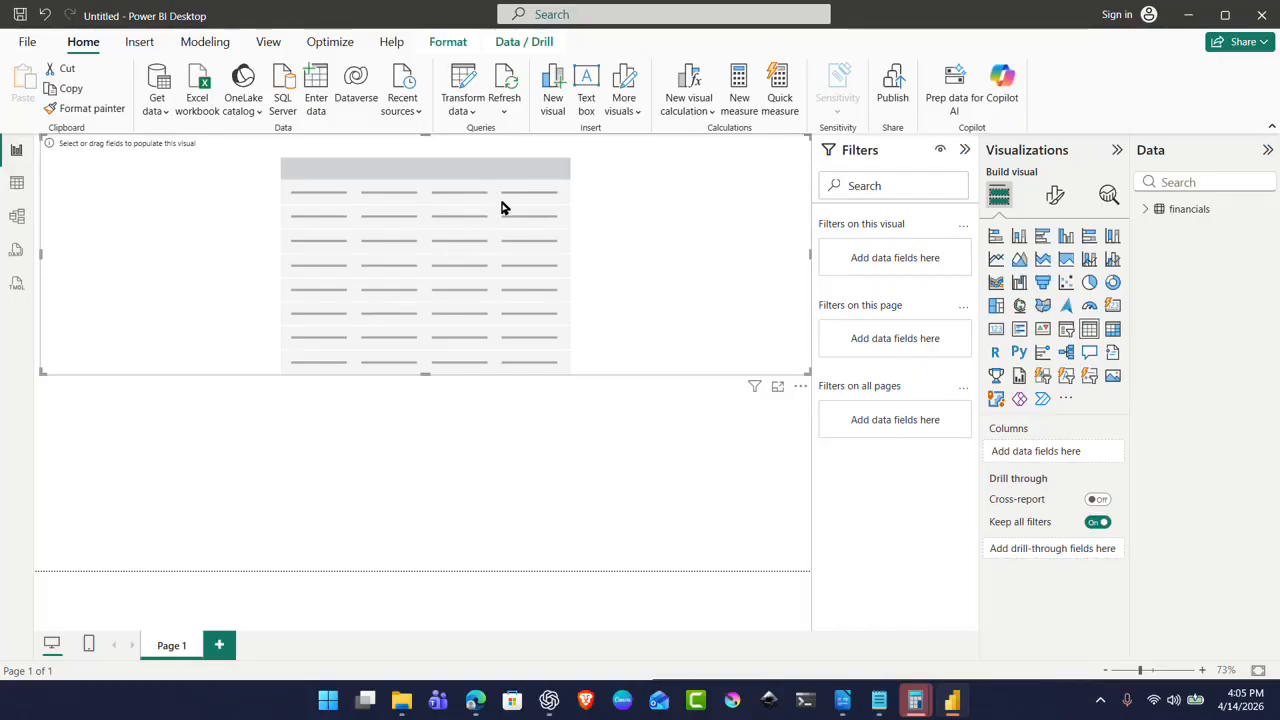
{"action": "left_click", "coordinate": [1148, 211]}
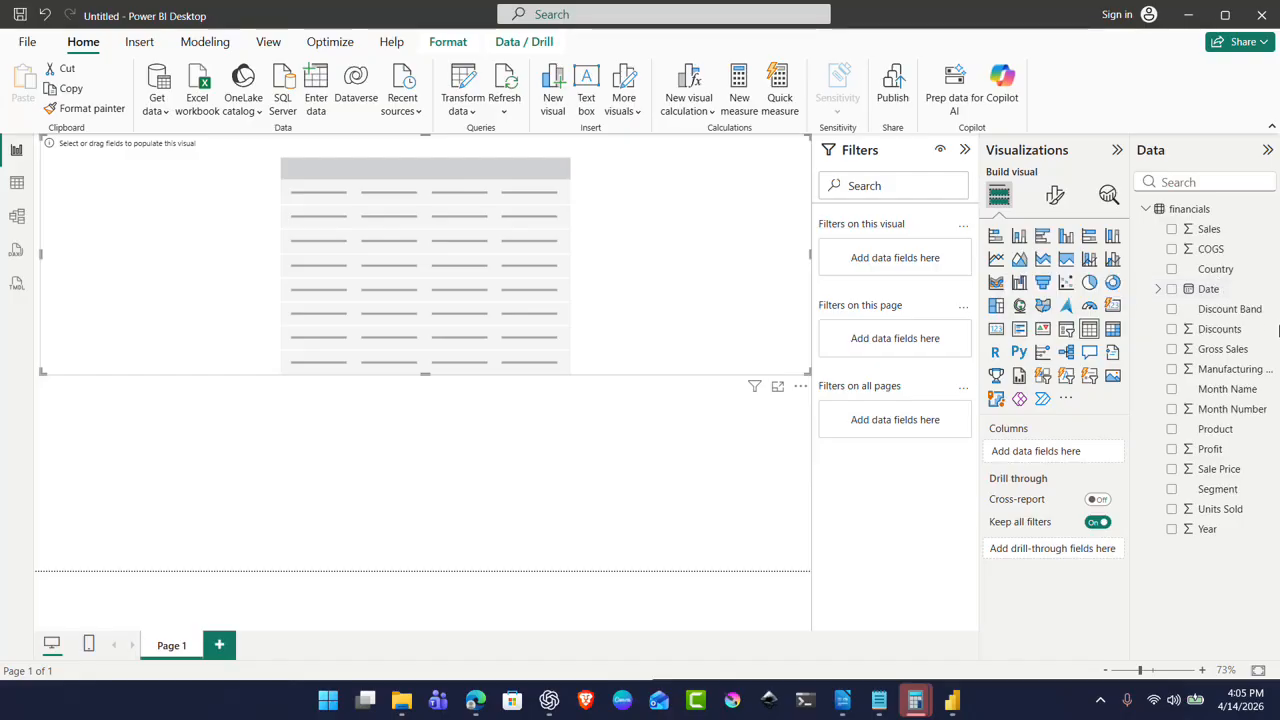
Step: Add Sales, Date, Gross Sales, Month Number, Profit, Sale Price, Segment, Units Sold and Year to the table
{"action": "left_click", "coordinate": [1172, 236]}
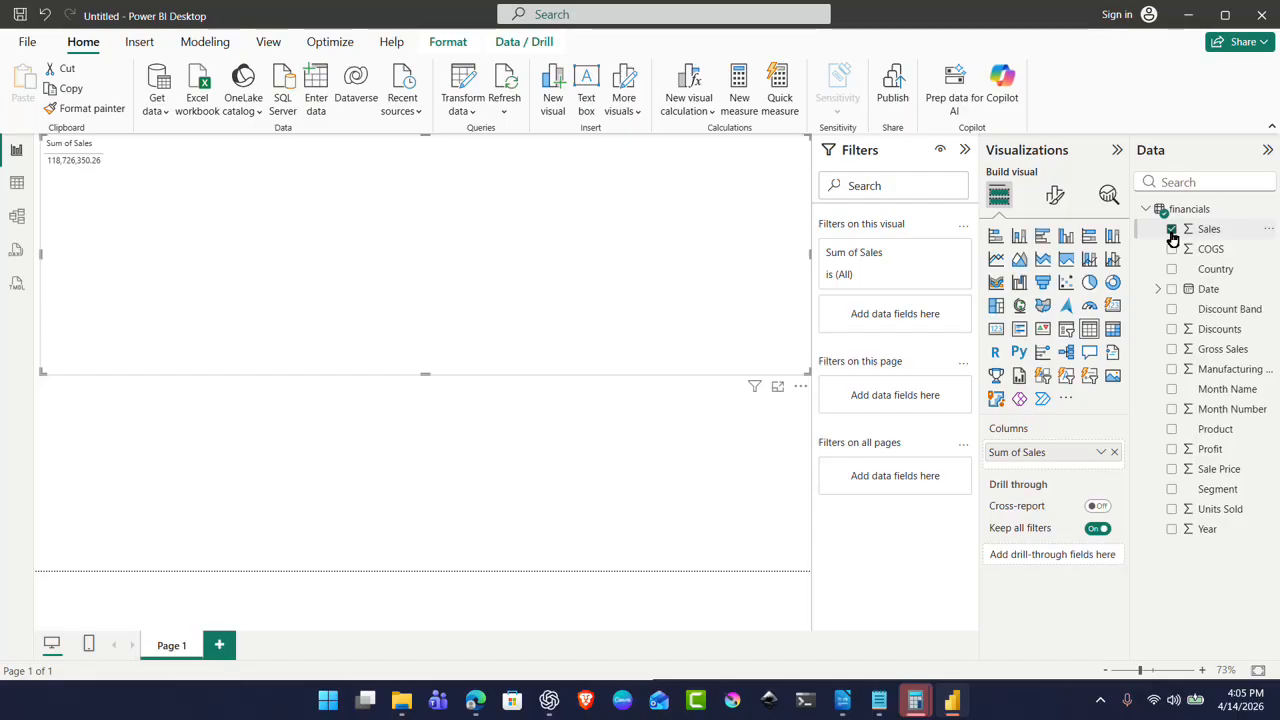
{"action": "left_click", "coordinate": [1172, 290]}
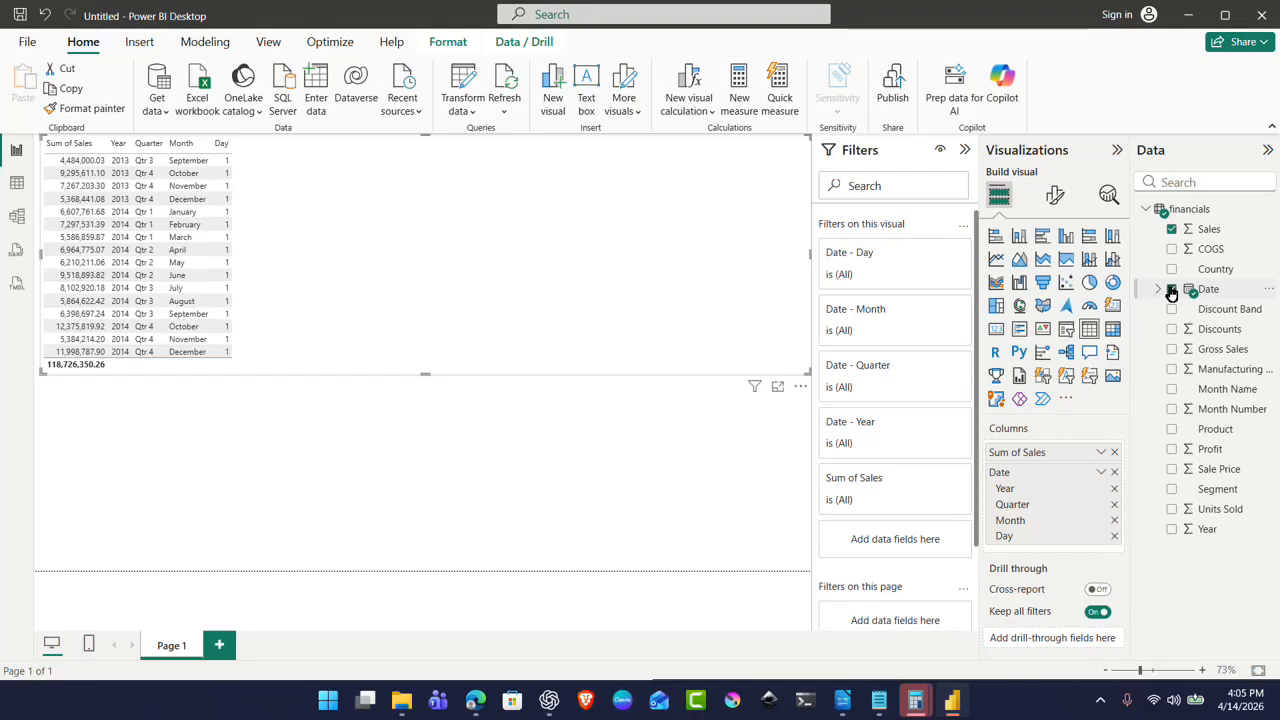
{"action": "left_click", "coordinate": [1172, 350]}
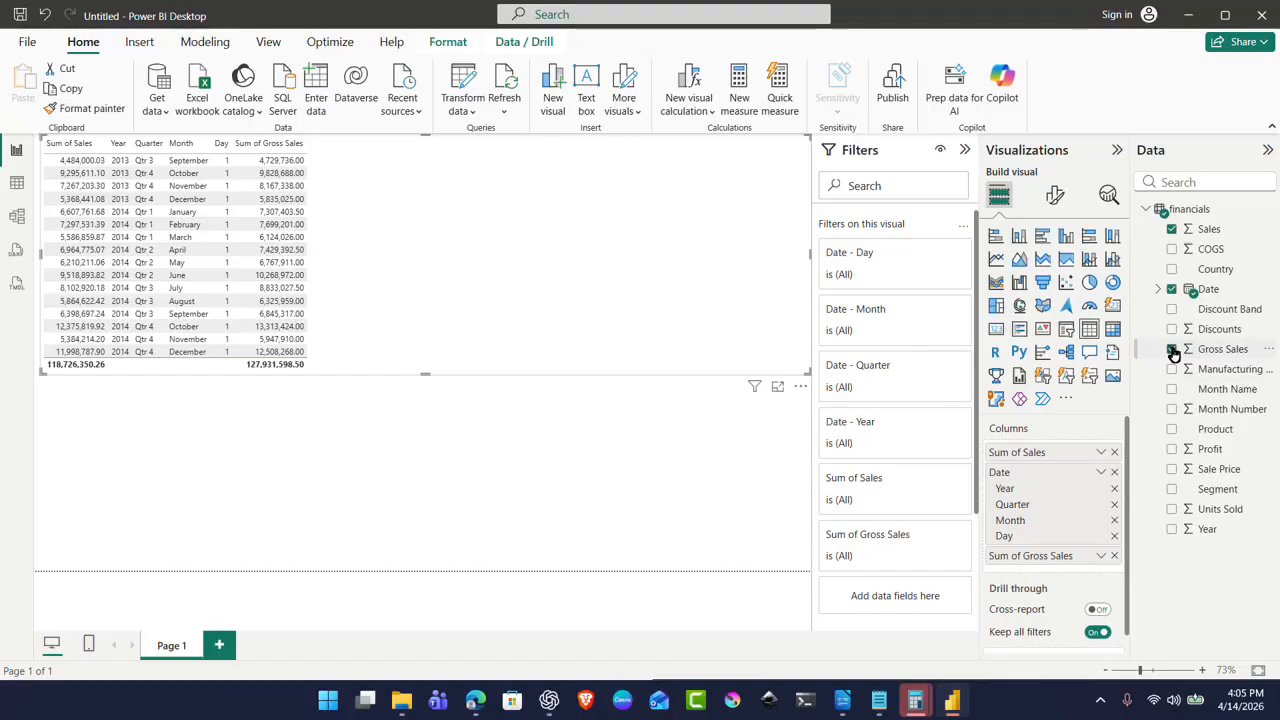
{"action": "left_click", "coordinate": [1174, 411]}
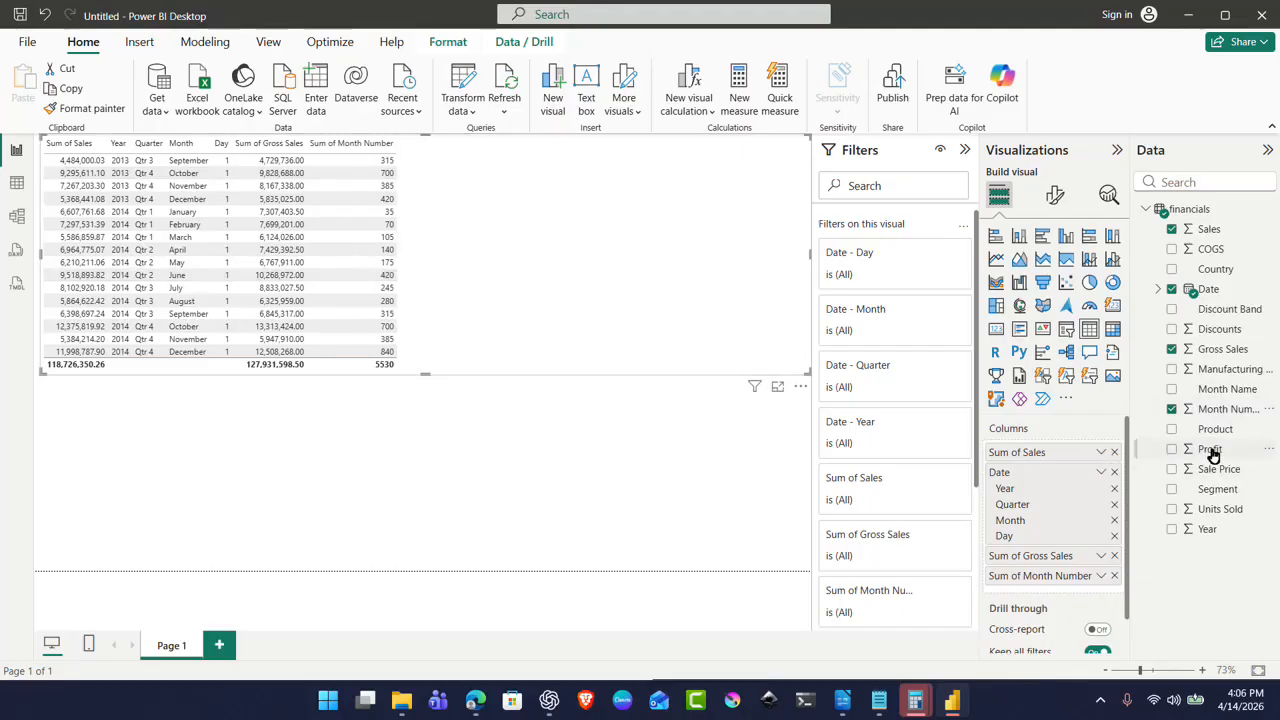
{"action": "left_click", "coordinate": [1211, 452]}
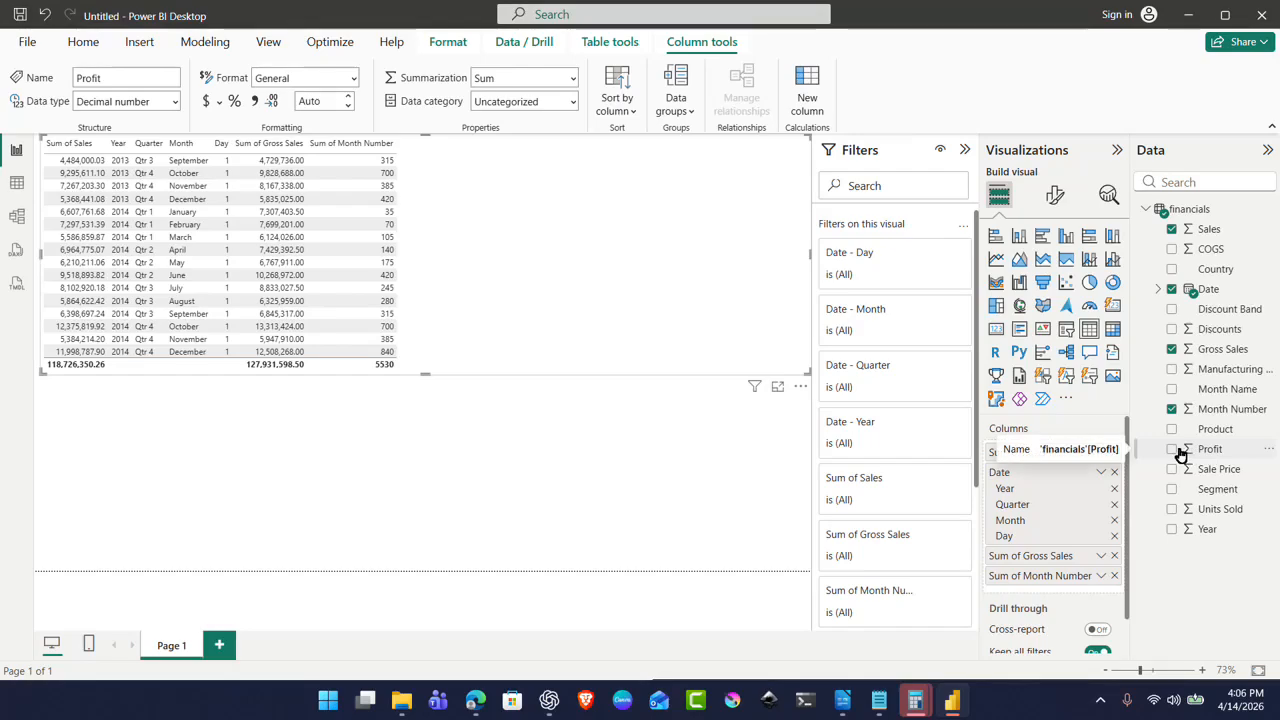
{"action": "left_click", "coordinate": [1174, 450]}
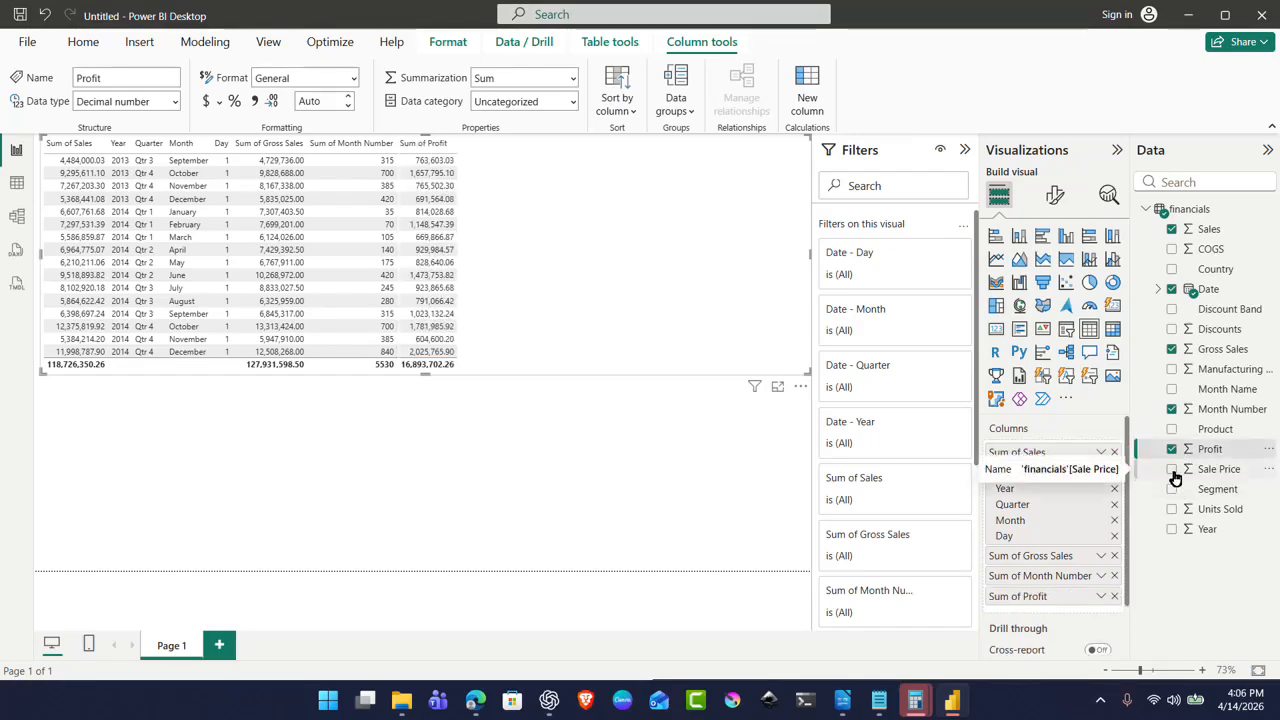
{"action": "left_click", "coordinate": [1174, 472]}
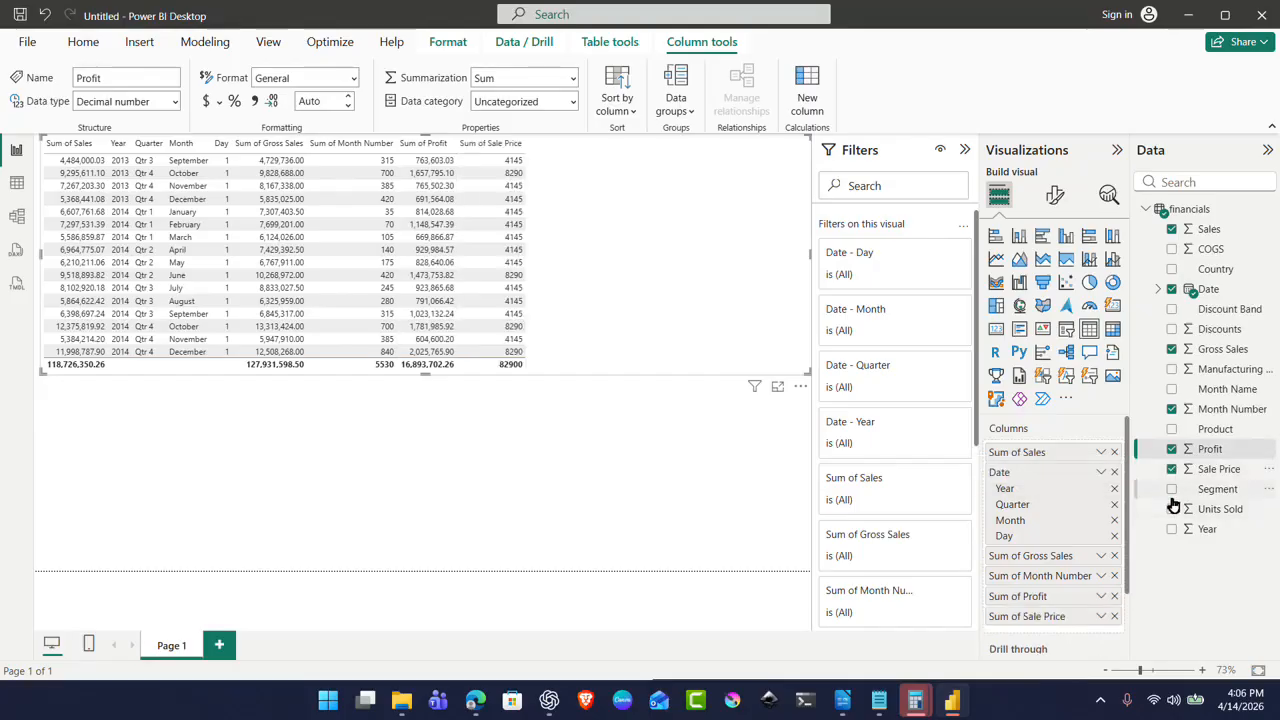
{"action": "left_click", "coordinate": [1174, 490]}
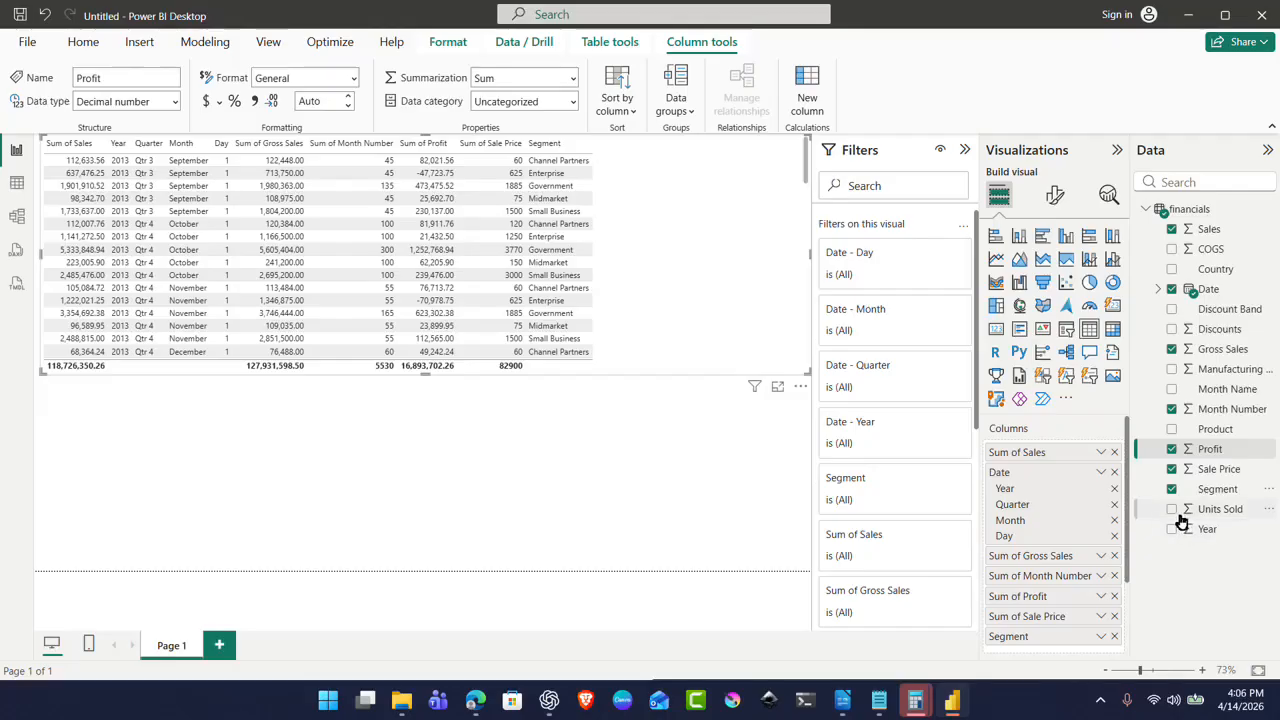
{"action": "left_click", "coordinate": [1174, 510]}
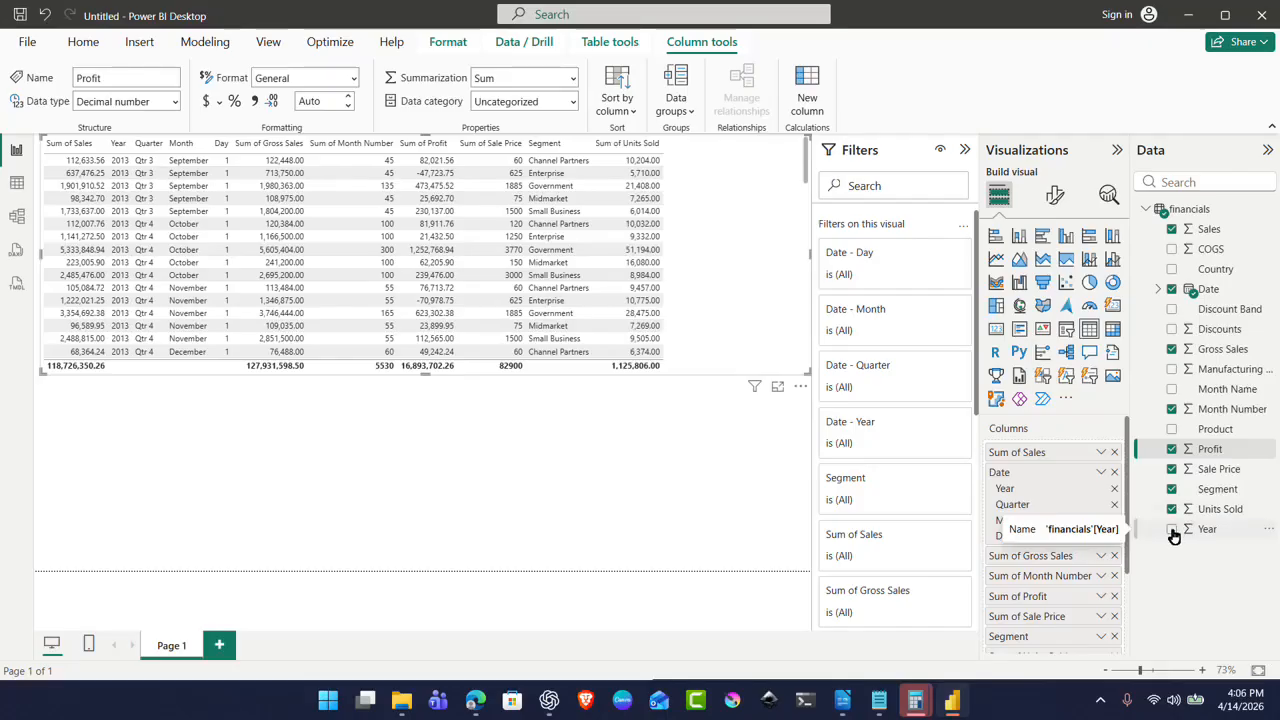
{"action": "left_click", "coordinate": [1173, 533]}
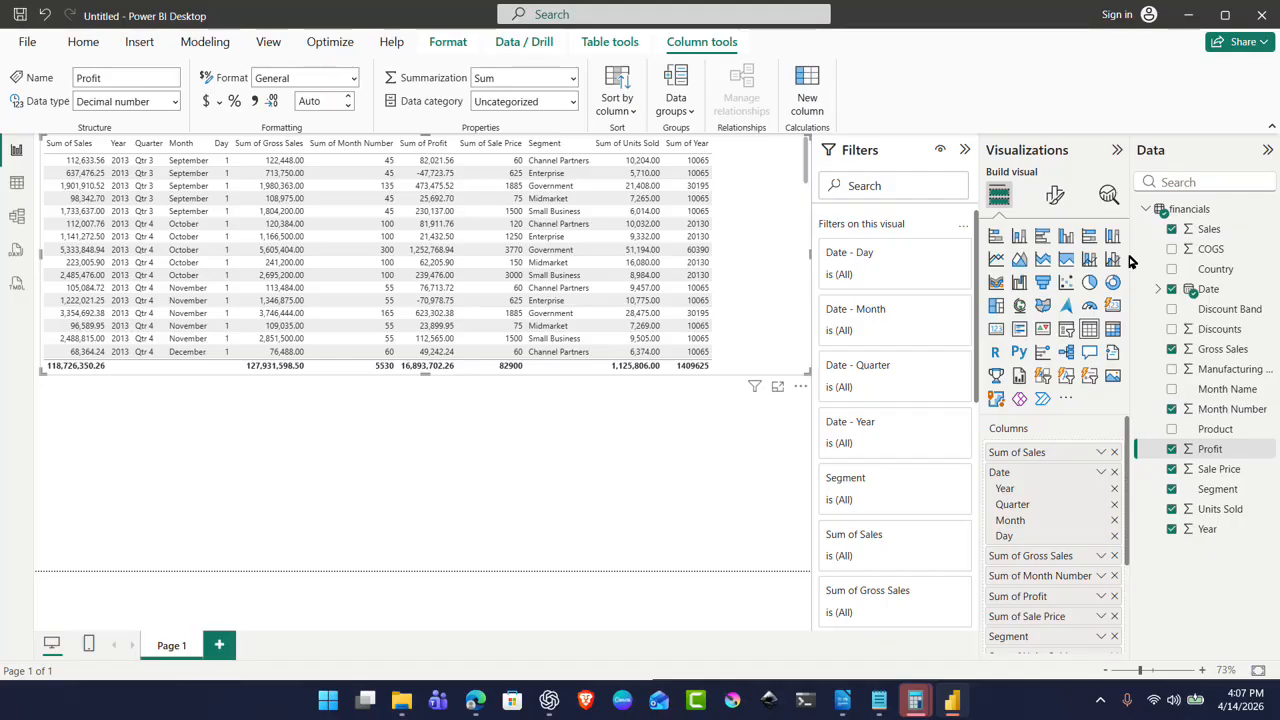
Step: Try the Minimal and Bold header presets, then settle on the Alternating rows table style
{"action": "left_click", "coordinate": [1054, 196]}
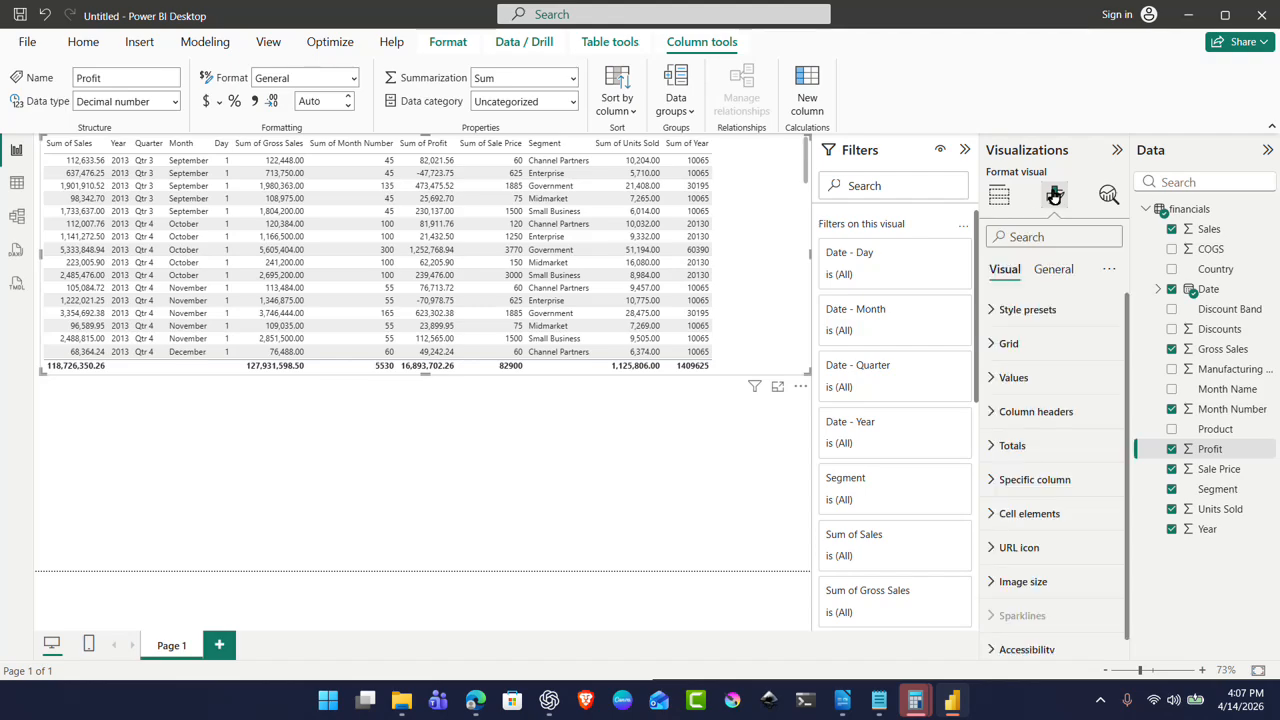
{"action": "left_click", "coordinate": [994, 317]}
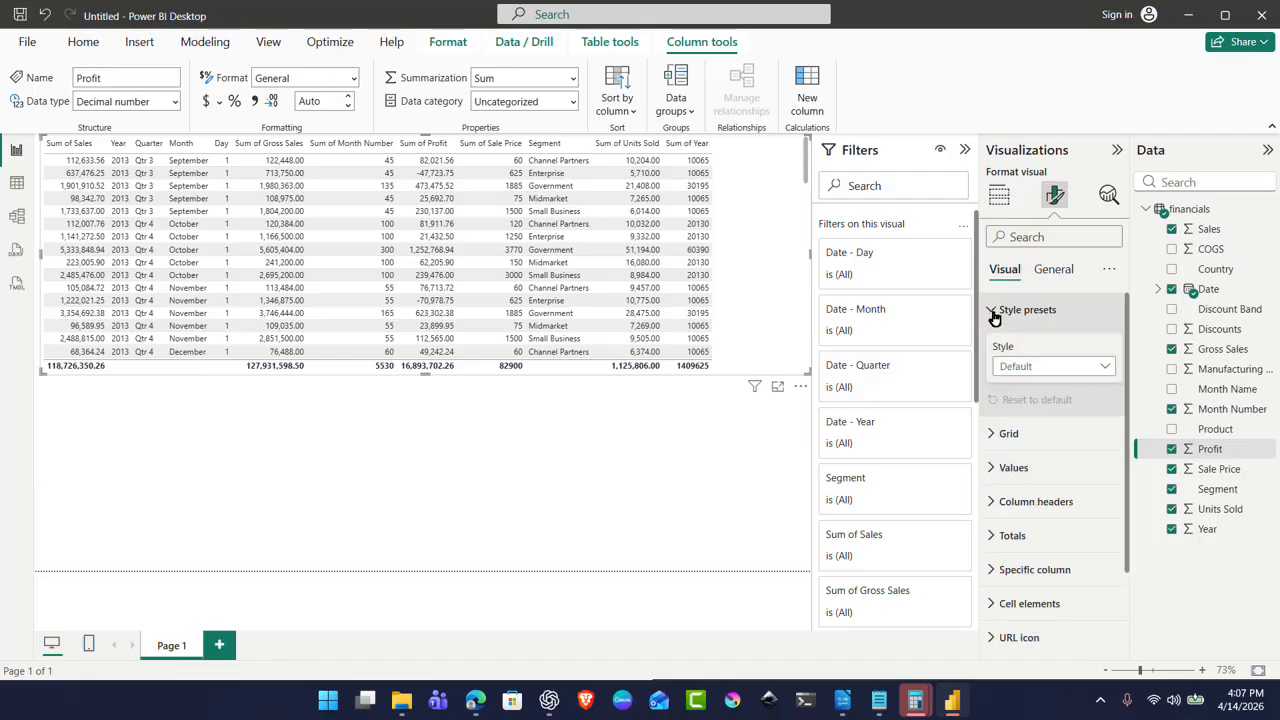
{"action": "left_click", "coordinate": [1036, 368]}
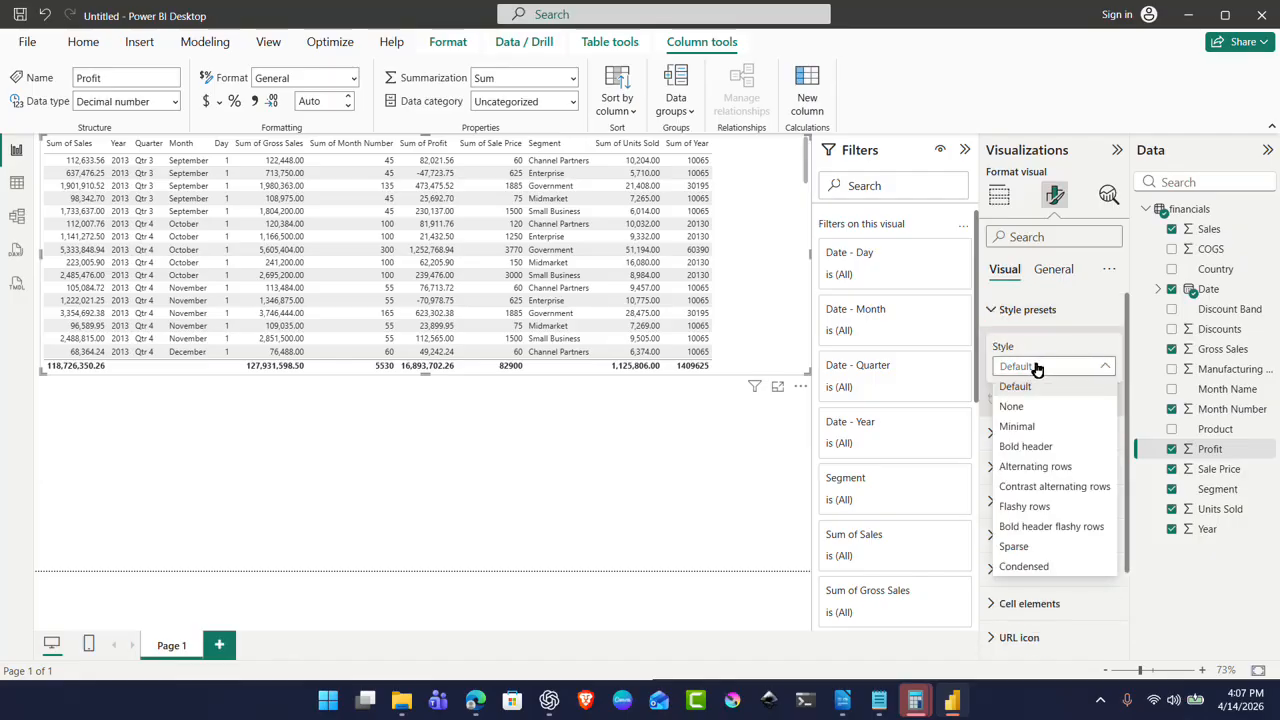
{"action": "left_click", "coordinate": [1081, 425]}
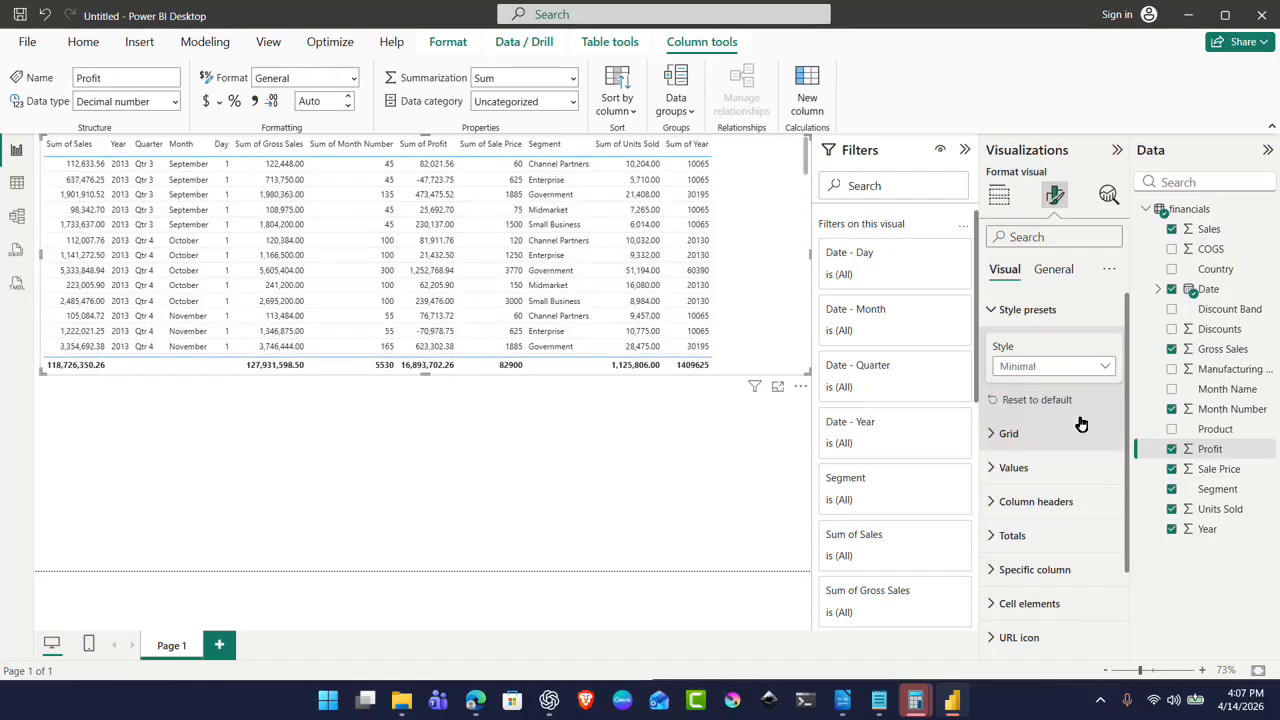
{"action": "left_click", "coordinate": [1080, 370]}
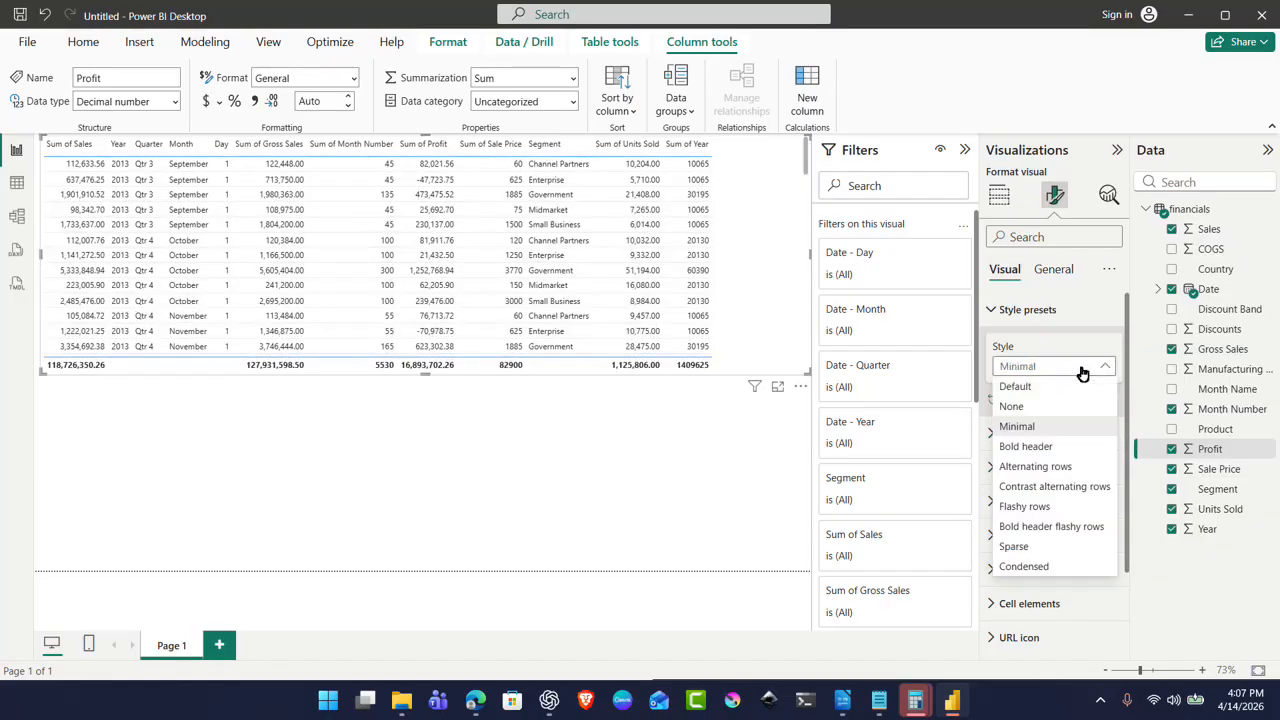
{"action": "left_click", "coordinate": [1068, 448]}
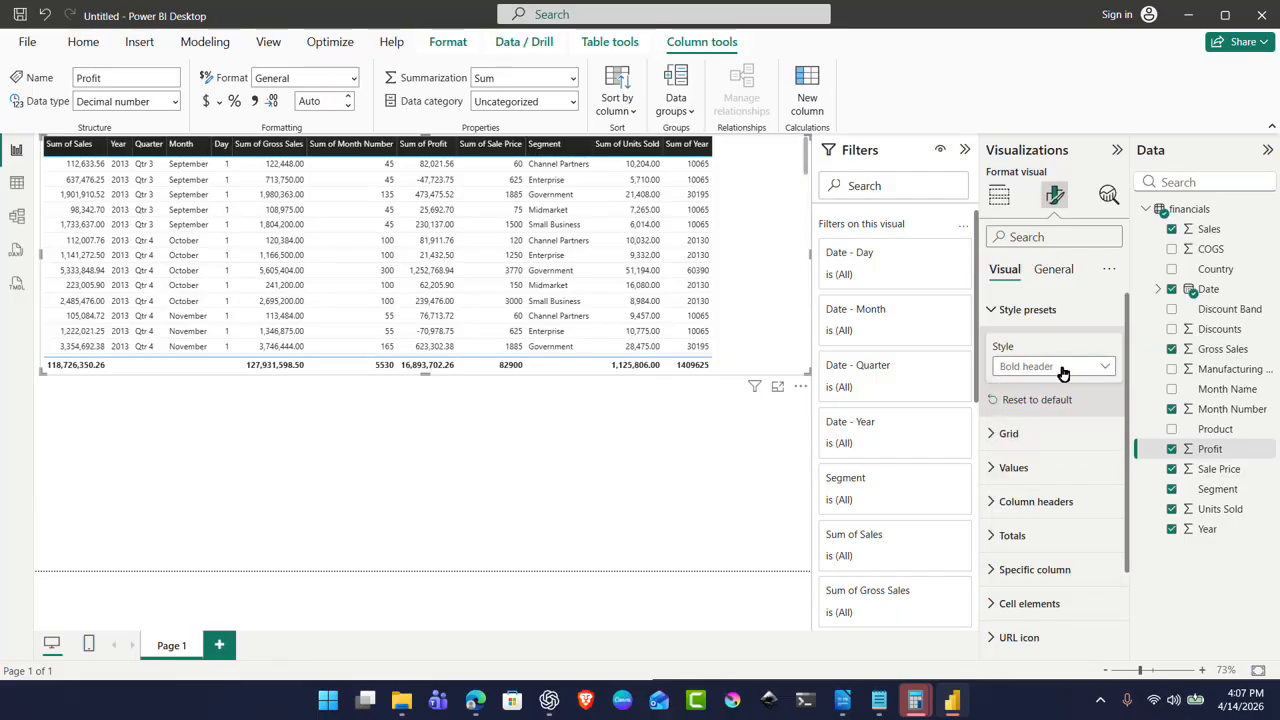
{"action": "left_click", "coordinate": [1064, 371]}
{"action": "left_click", "coordinate": [1063, 468]}
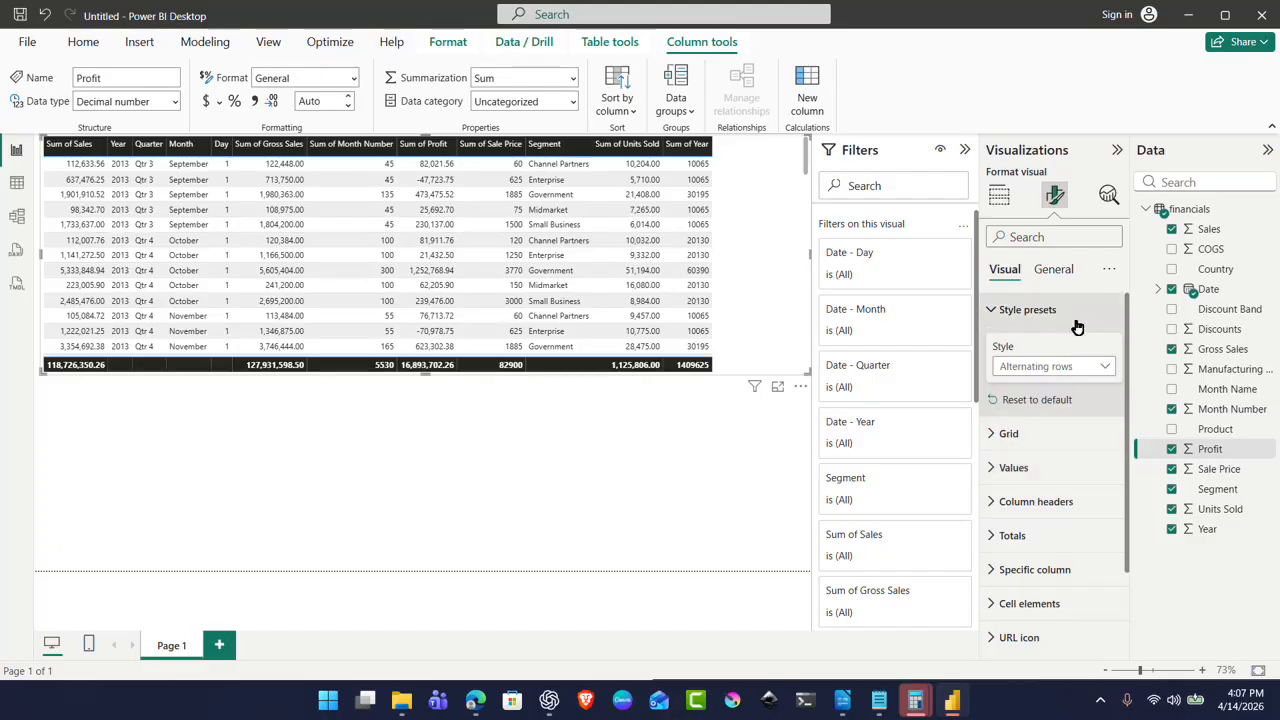
Step: Make the table's horizontal gridlines orange, after briefly trying blue
{"action": "left_click", "coordinate": [1004, 311]}
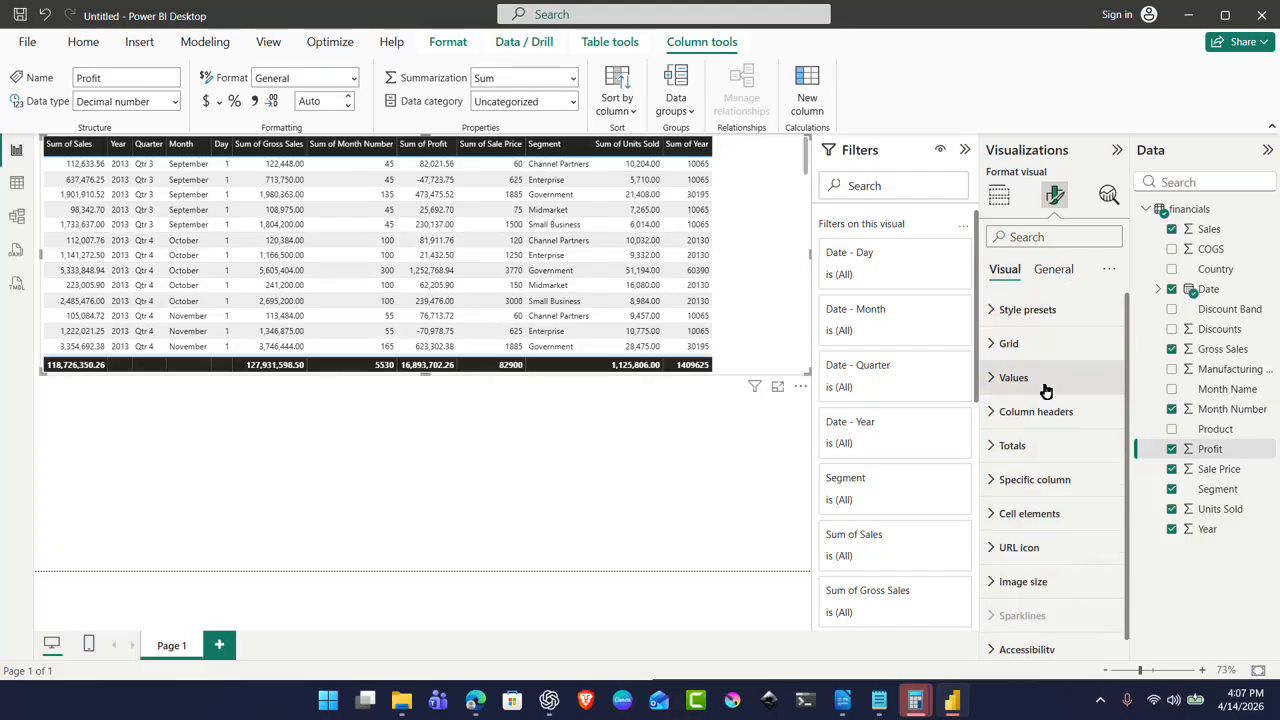
{"action": "left_click", "coordinate": [997, 346]}
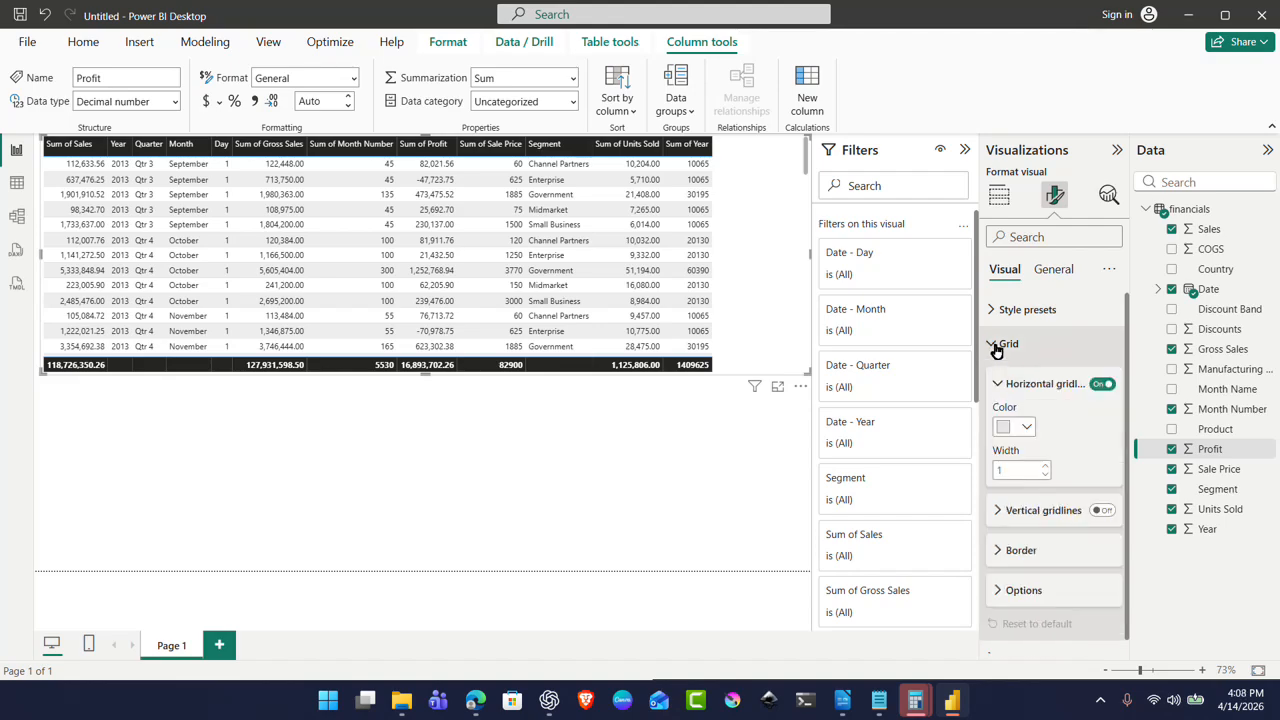
{"action": "left_click", "coordinate": [1028, 428]}
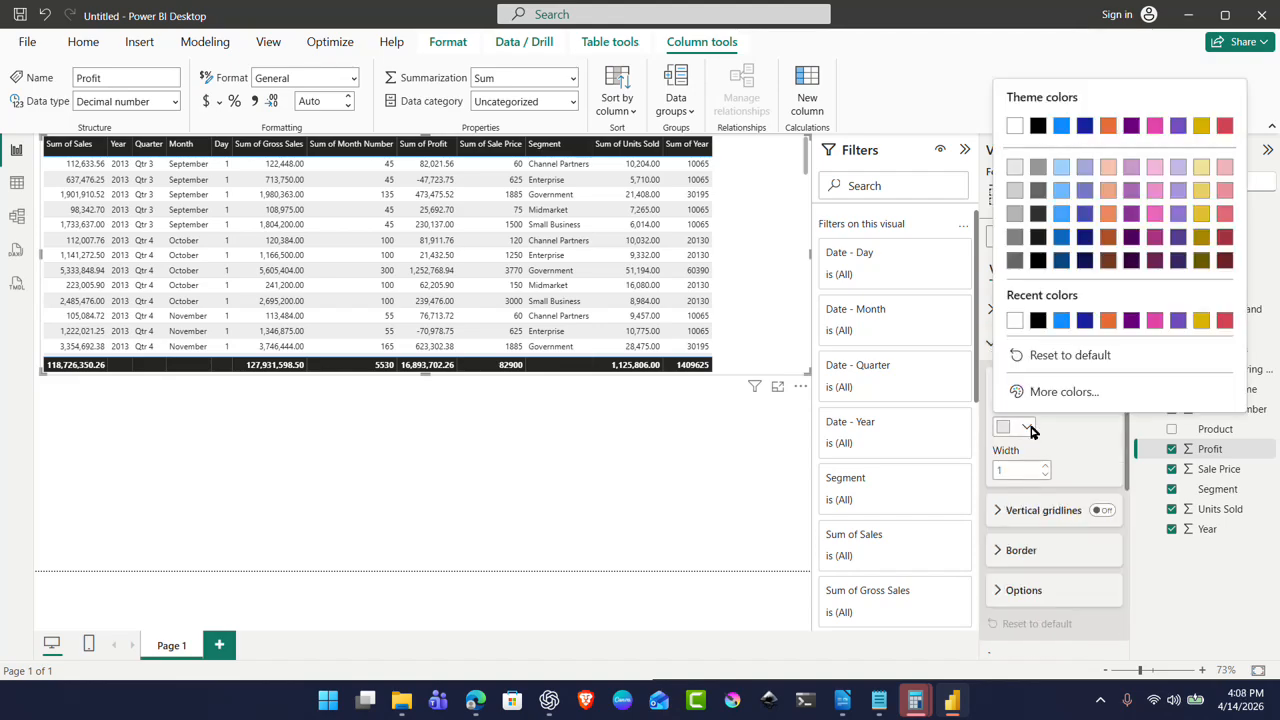
{"action": "left_click", "coordinate": [1028, 428]}
{"action": "left_click", "coordinate": [1028, 428]}
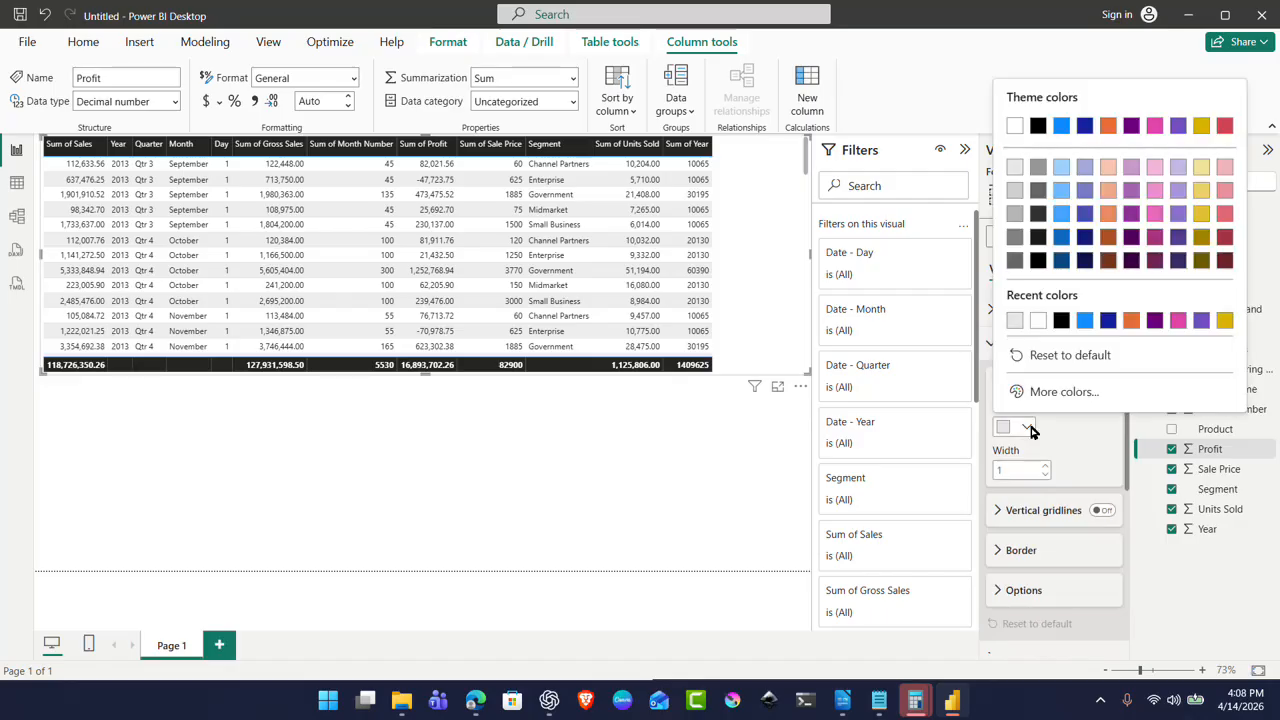
{"action": "left_click", "coordinate": [1086, 319]}
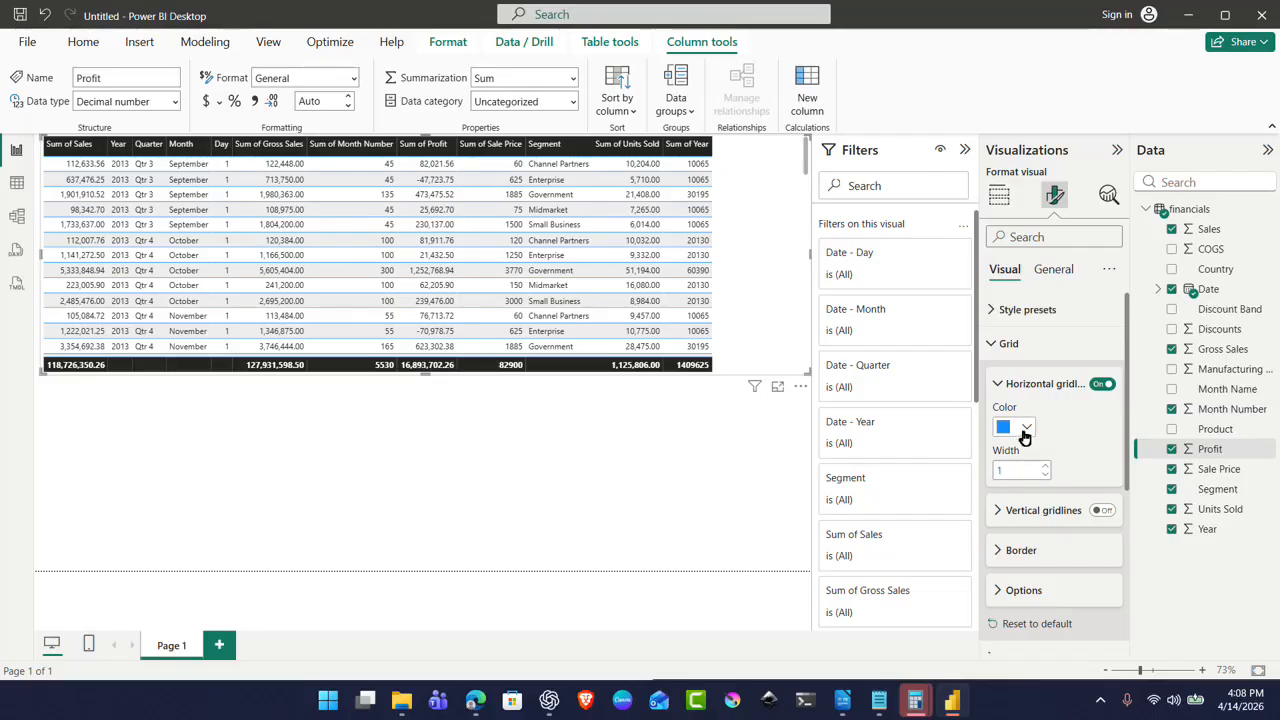
{"action": "left_click", "coordinate": [1026, 428]}
{"action": "left_click", "coordinate": [1120, 320]}
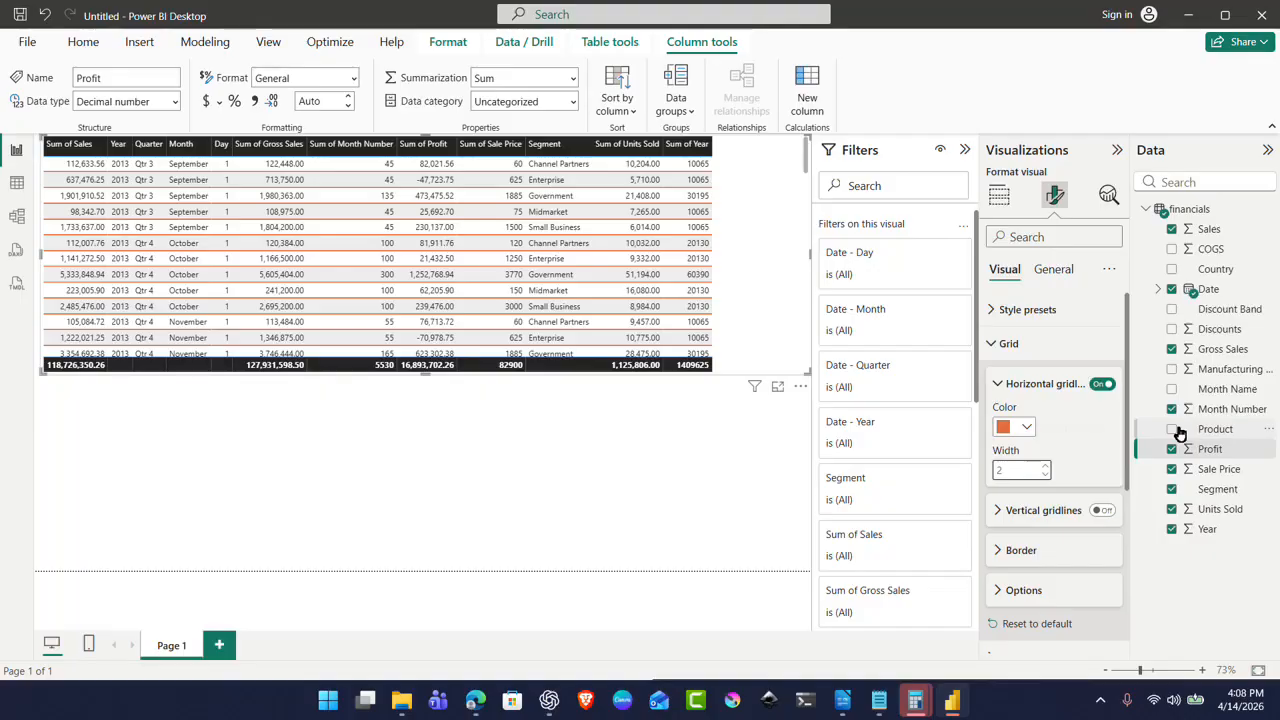
{"action": "left_click", "coordinate": [996, 344]}
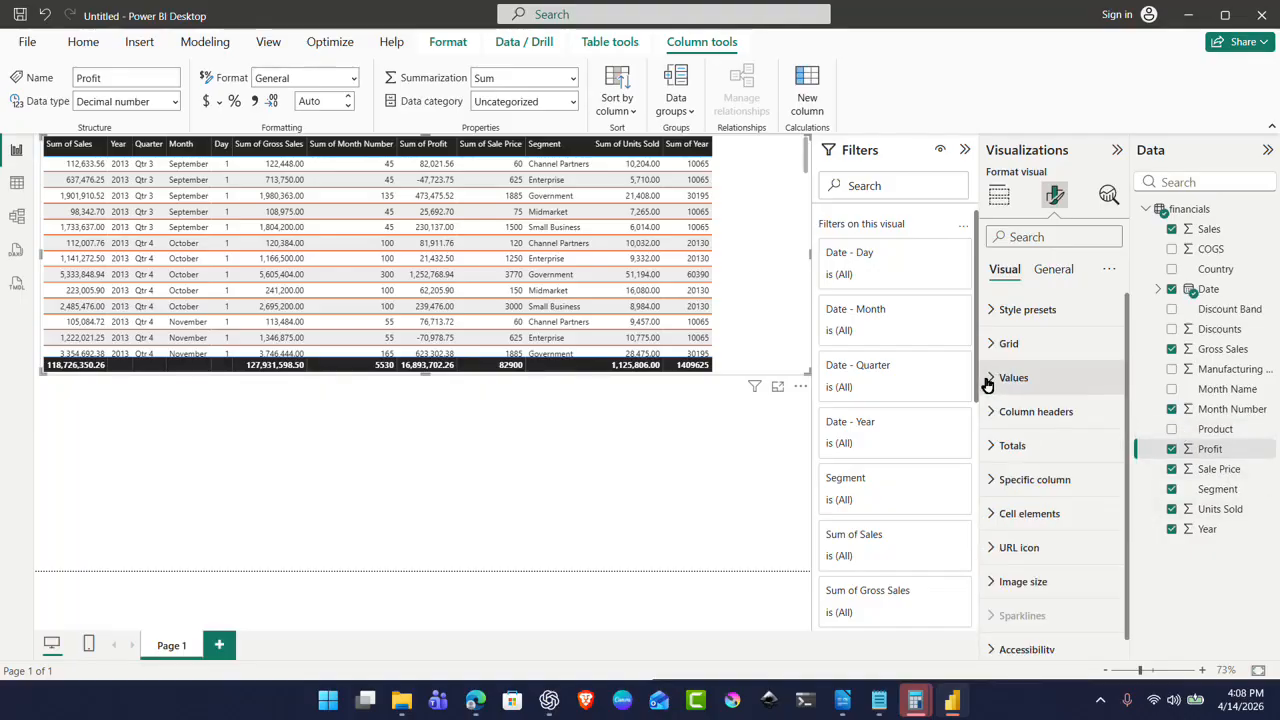
Step: Set the table's value text to Corbel at size 12
{"action": "left_click", "coordinate": [994, 385]}
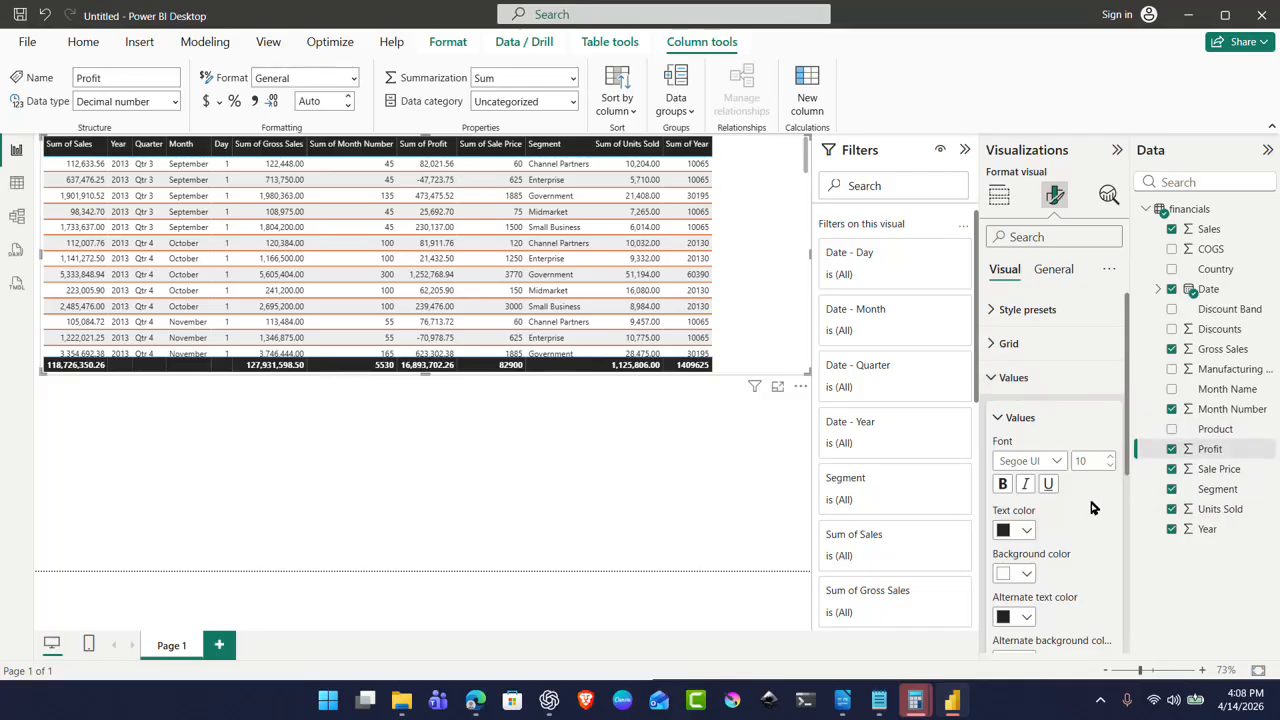
{"action": "left_click", "coordinate": [1058, 462]}
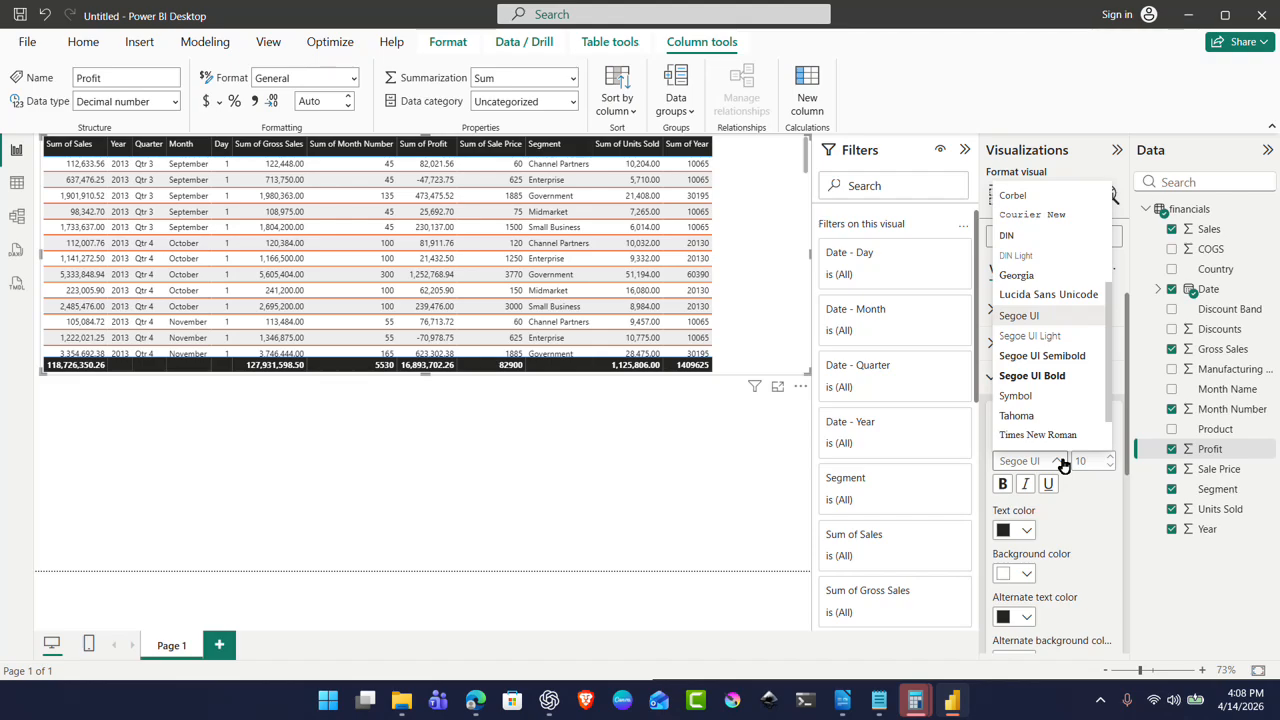
{"action": "left_click", "coordinate": [1013, 196]}
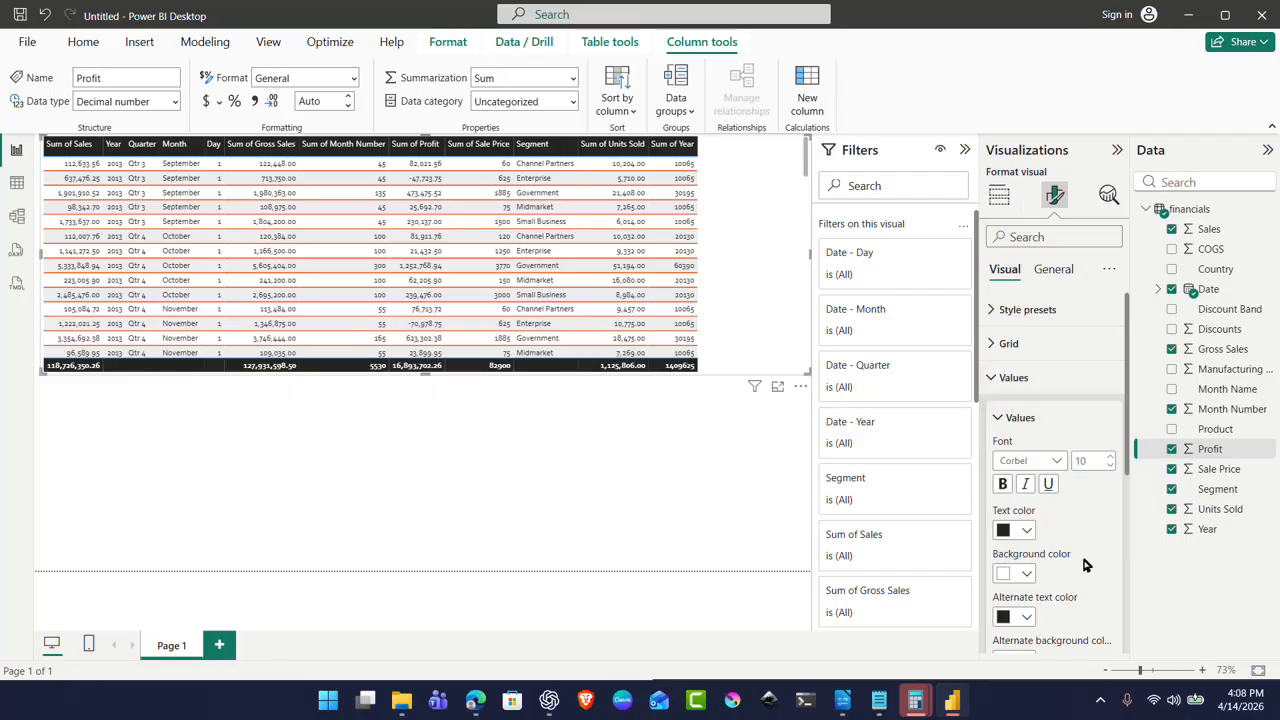
{"action": "left_click", "coordinate": [1115, 460]}
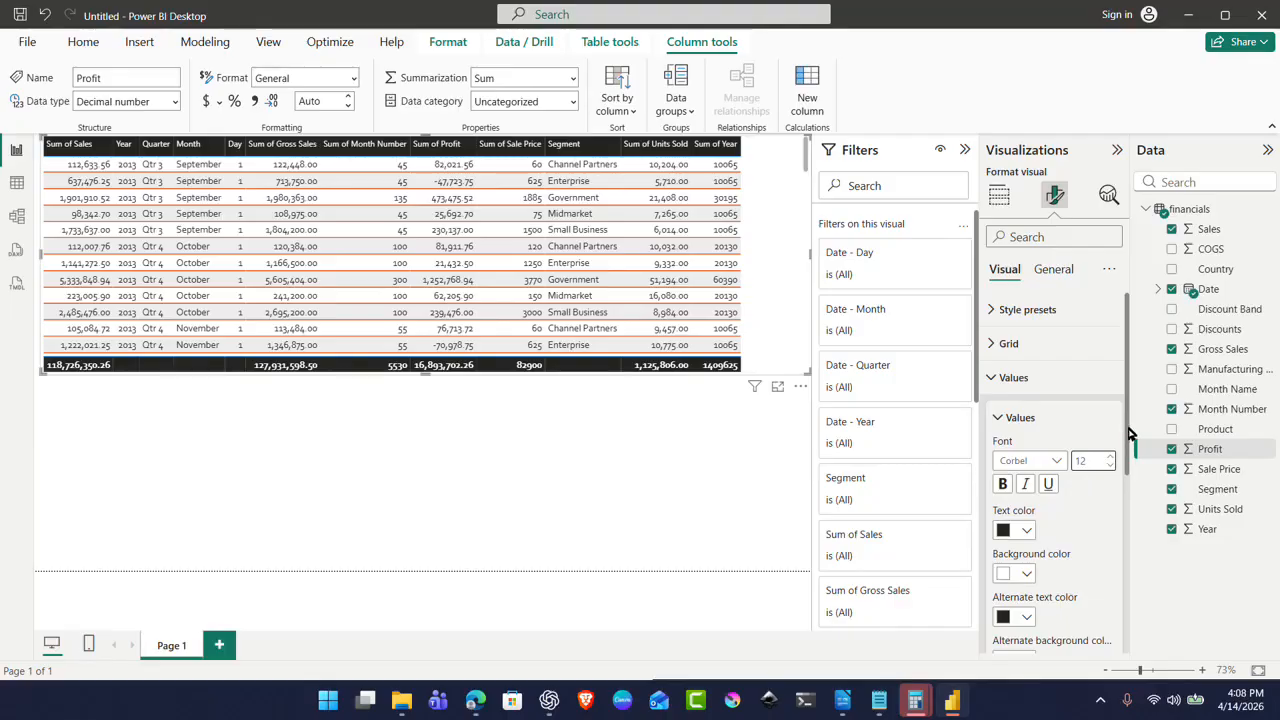
{"action": "left_click_drag", "start_coordinate": [1128, 432], "coordinate": [1146, 488]}
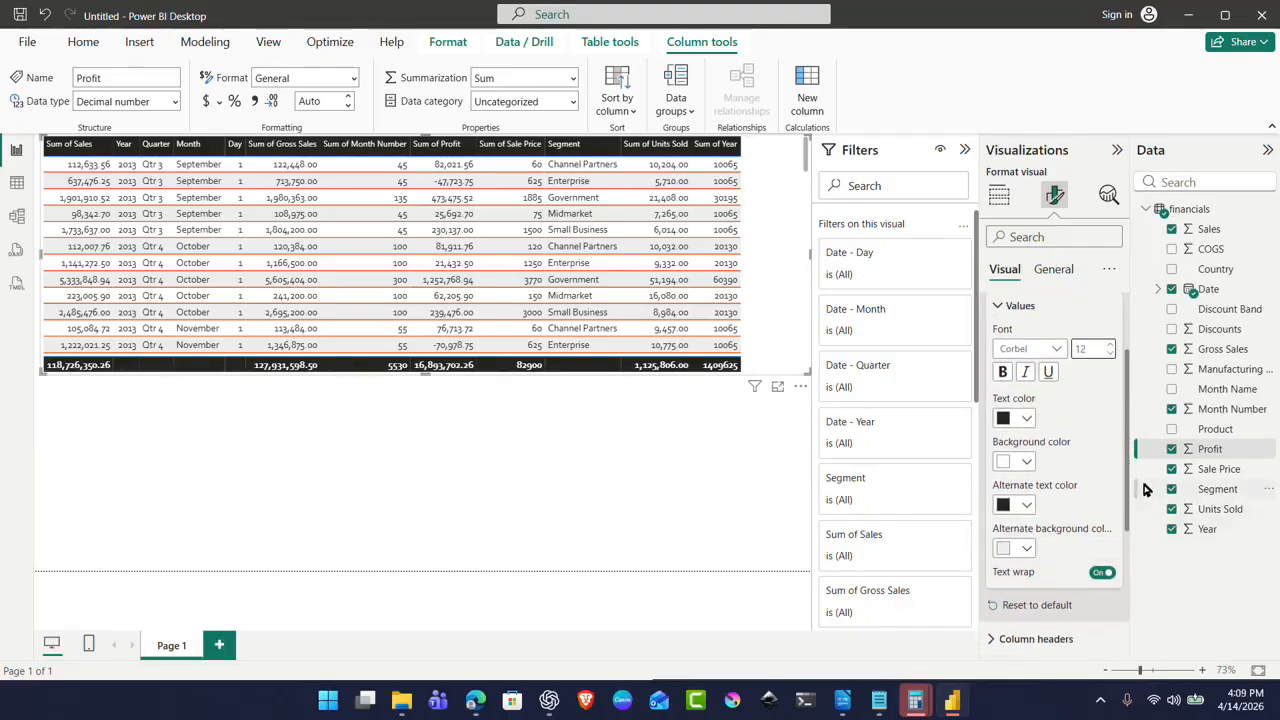
{"action": "left_click", "coordinate": [1000, 308]}
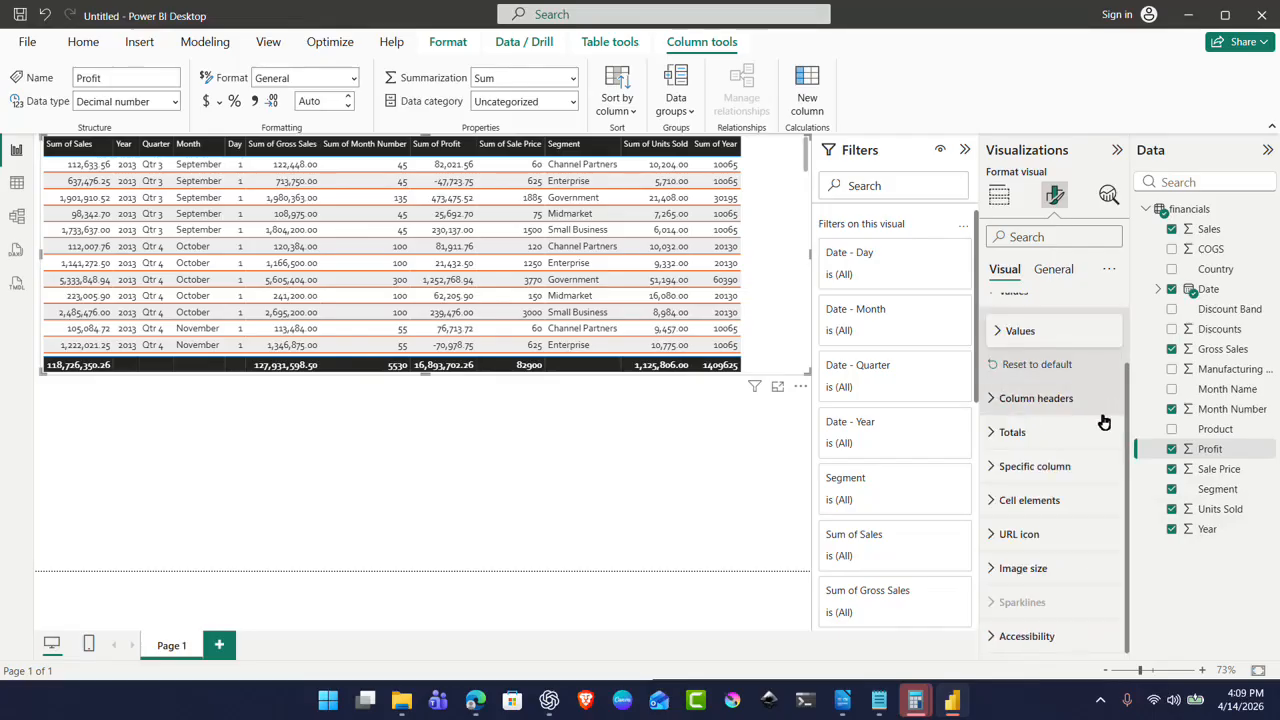
Step: Set the column headers to Corbel size 12 and centre-align their text
{"action": "left_click", "coordinate": [995, 400]}
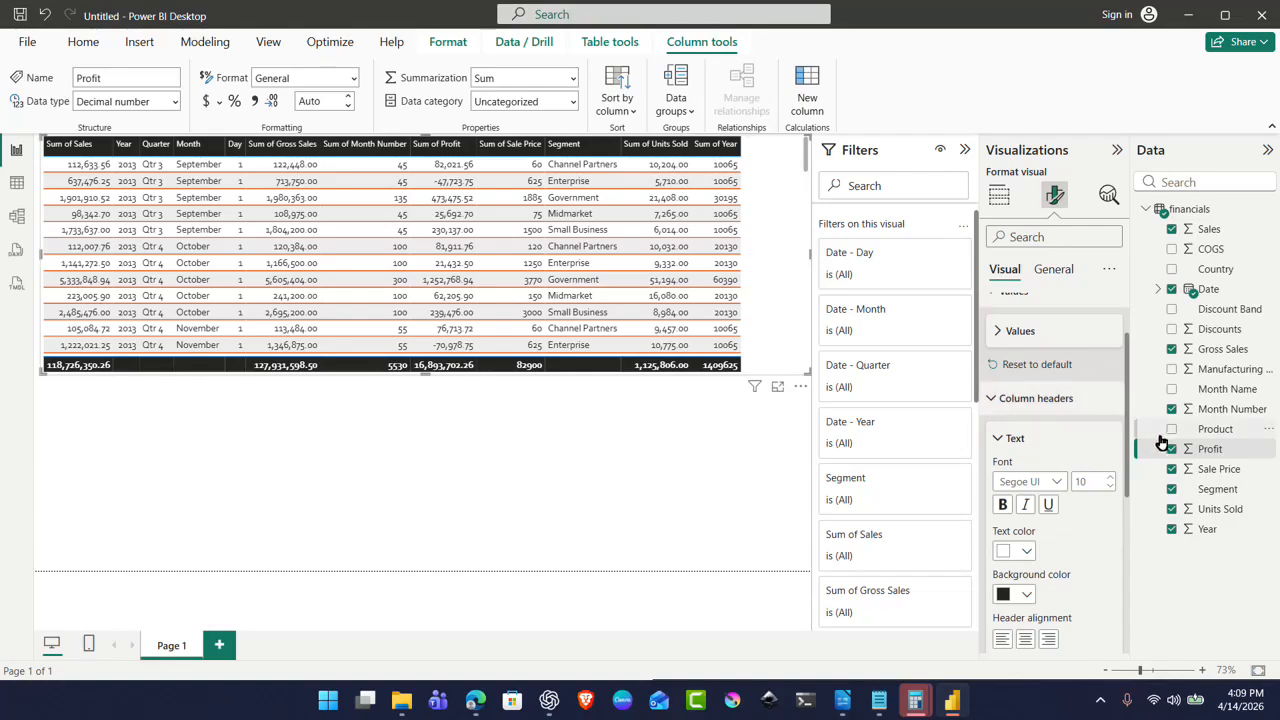
{"action": "left_click", "coordinate": [1051, 484]}
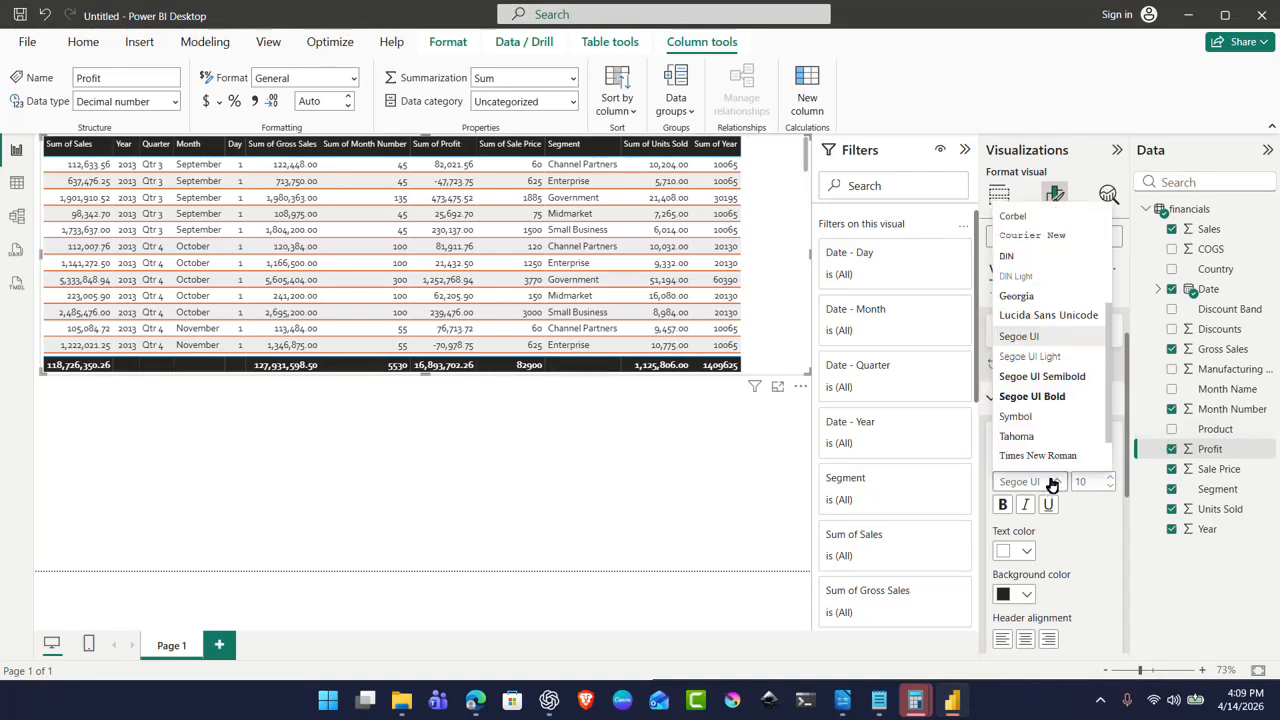
{"action": "left_click", "coordinate": [1013, 217]}
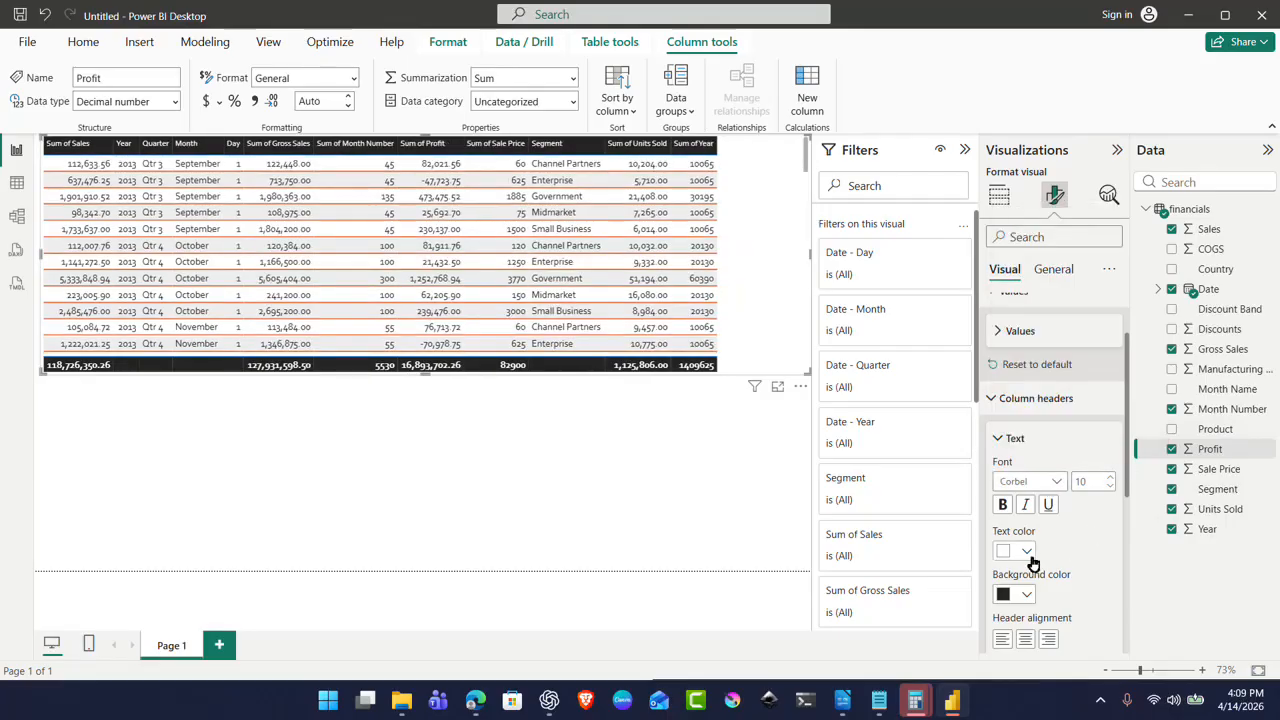
{"action": "left_click", "coordinate": [1110, 479]}
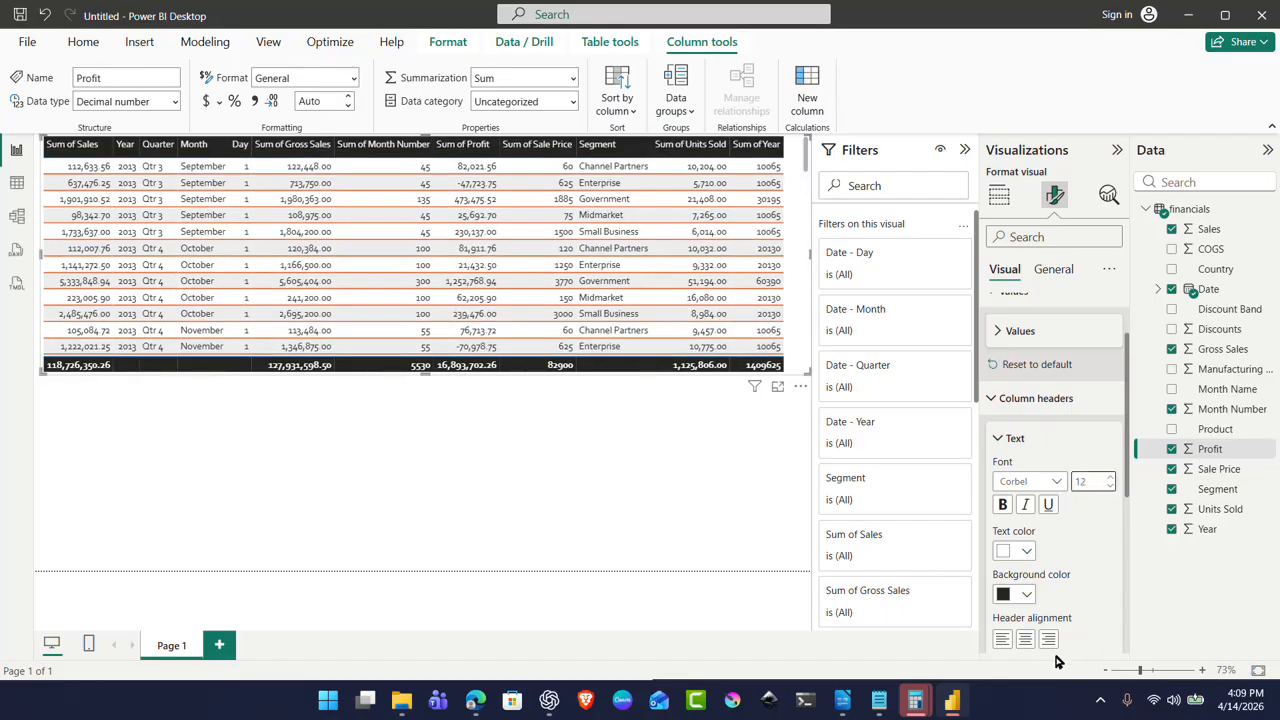
{"action": "left_click", "coordinate": [1026, 640]}
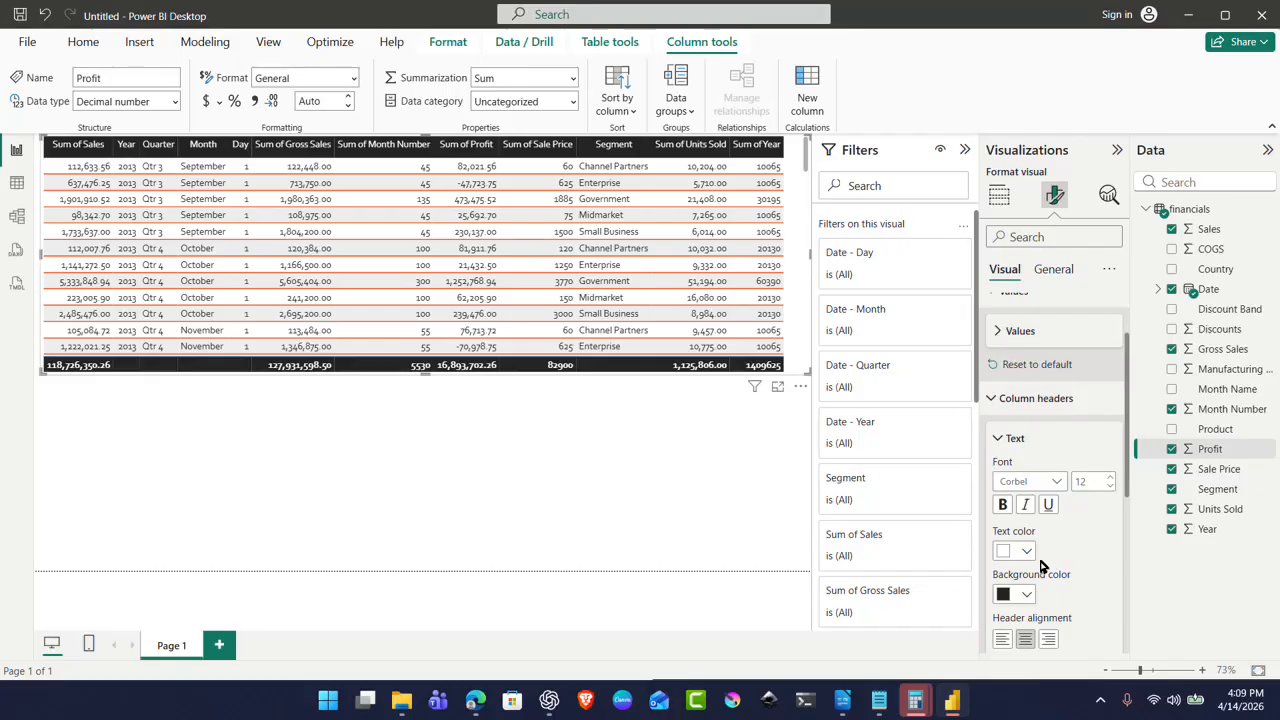
Step: Set the column headers' Resize behavior to Grow to fit, then collapse the Text and Options sections
{"action": "left_click", "coordinate": [1001, 441]}
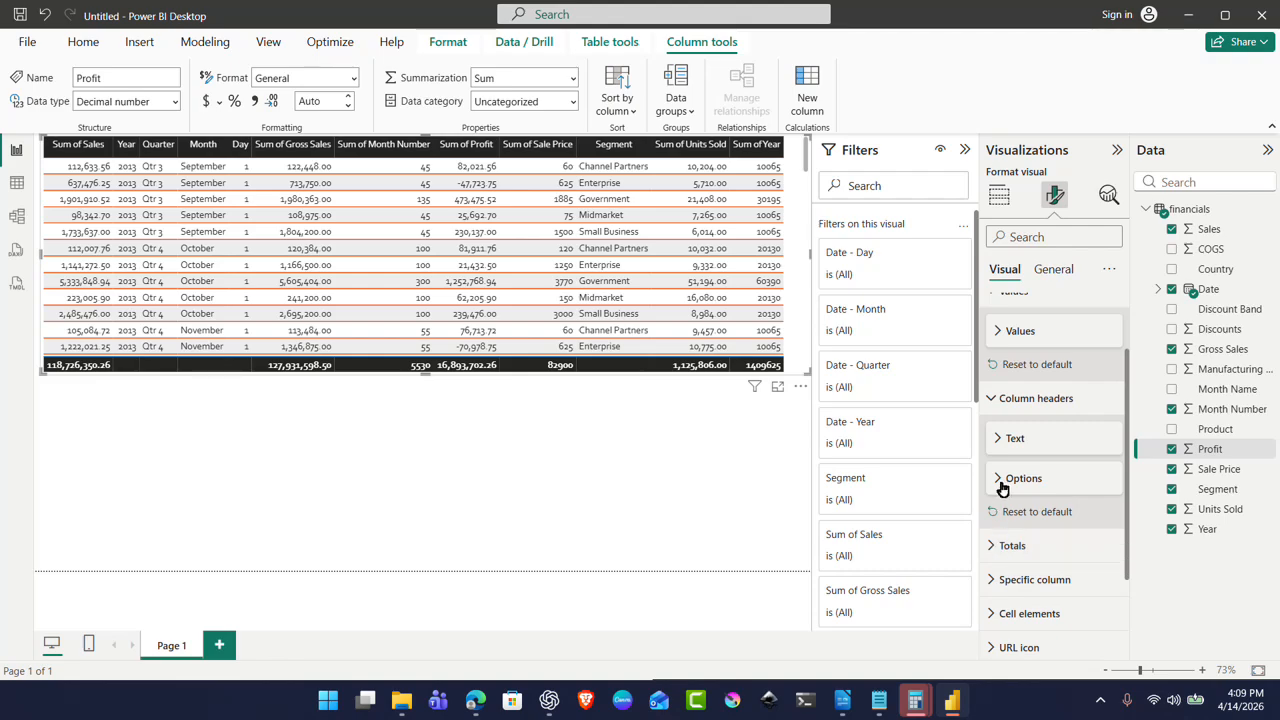
{"action": "left_click", "coordinate": [1001, 482]}
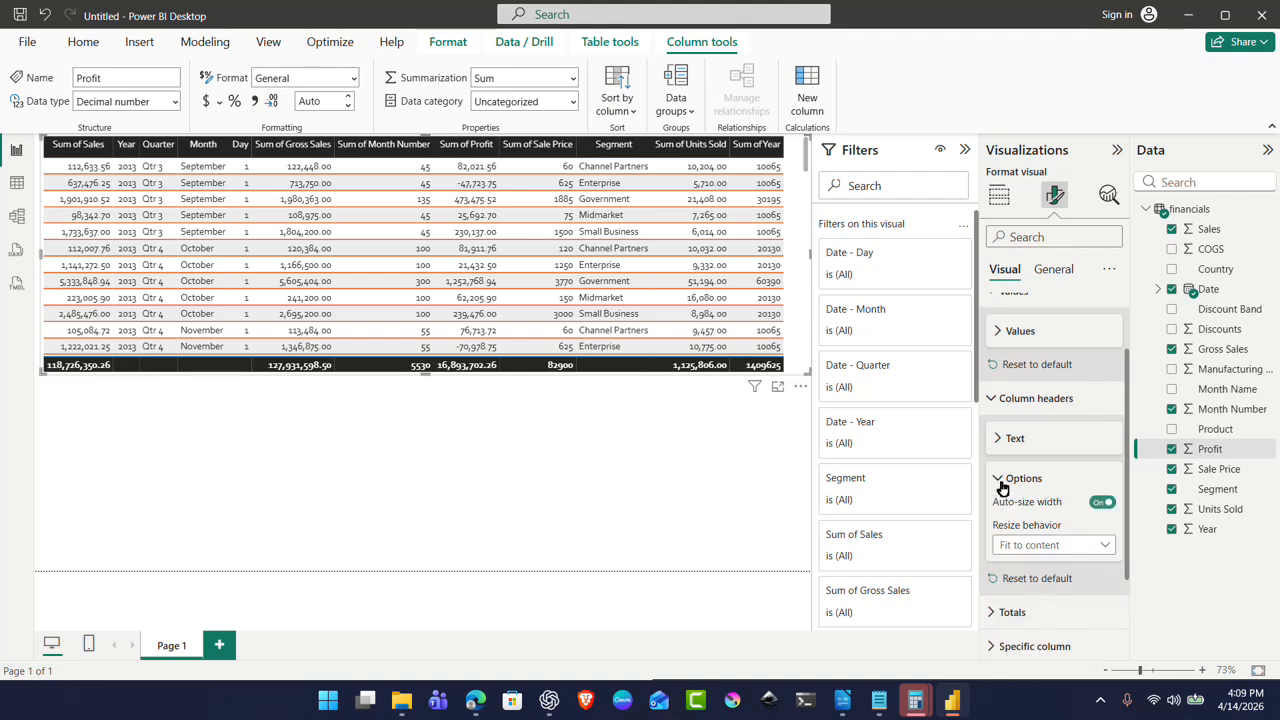
{"action": "left_click", "coordinate": [1106, 548]}
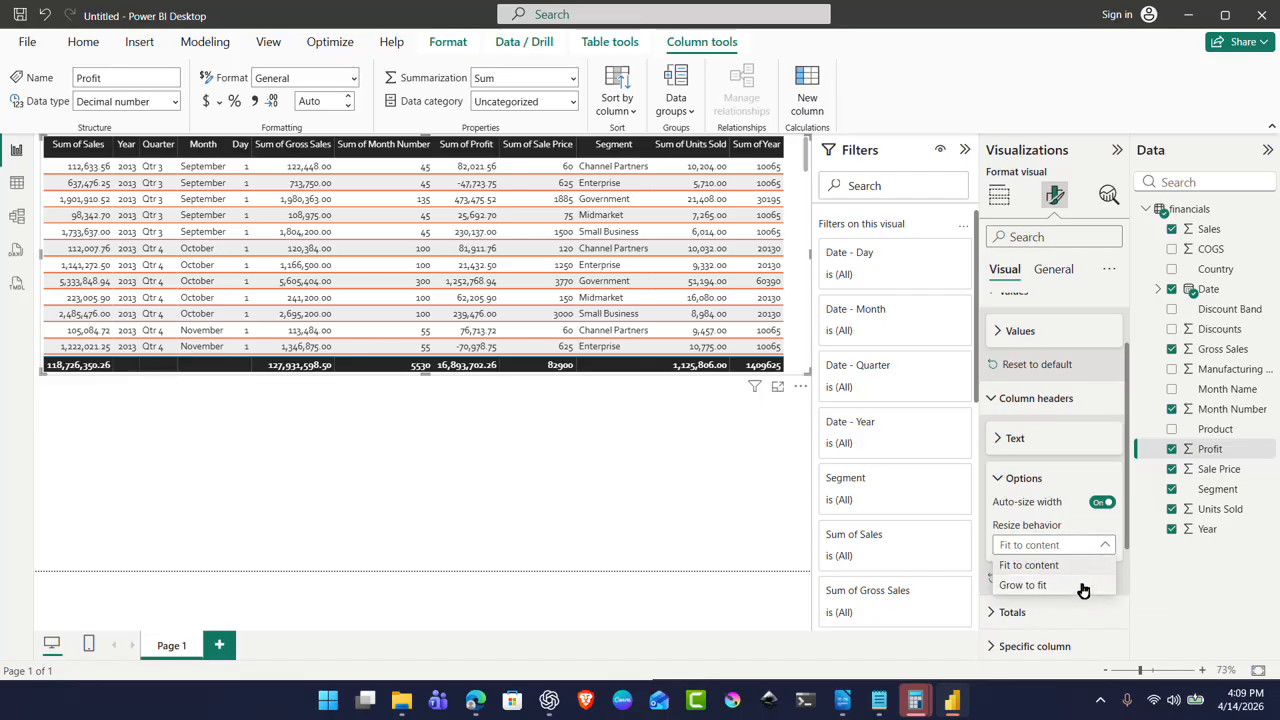
{"action": "left_click", "coordinate": [1081, 587]}
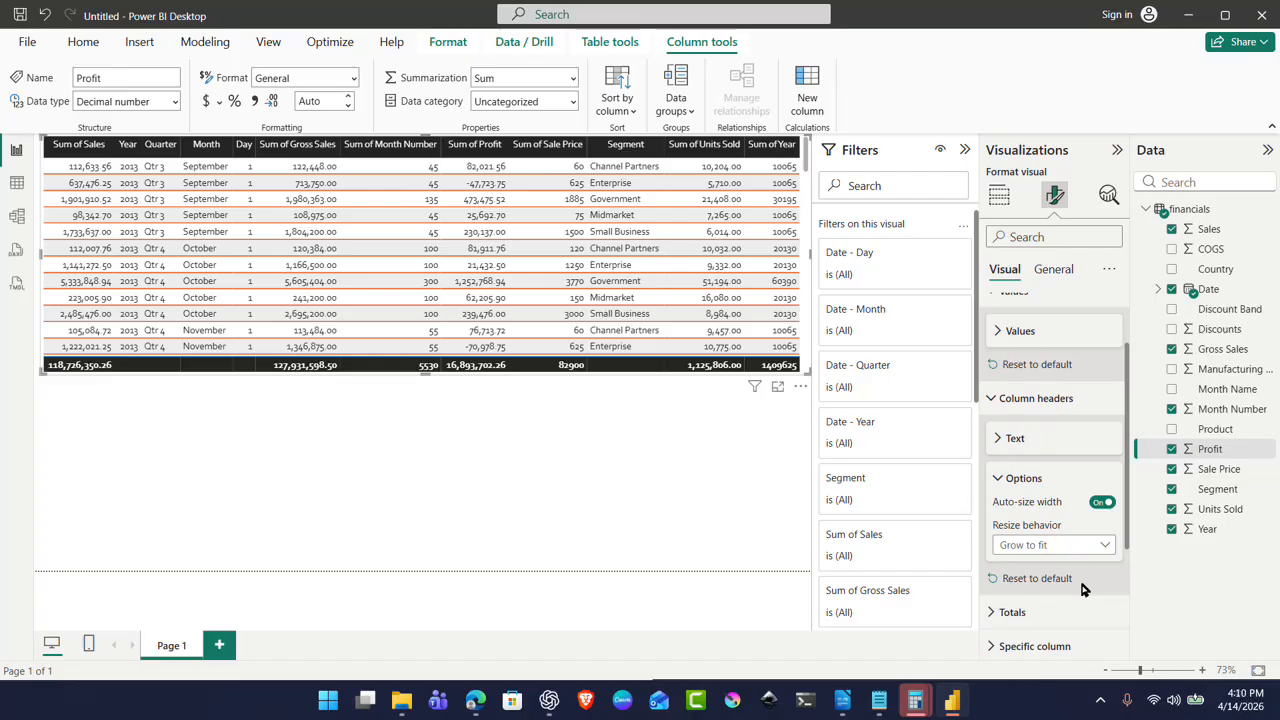
{"action": "left_click", "coordinate": [998, 439]}
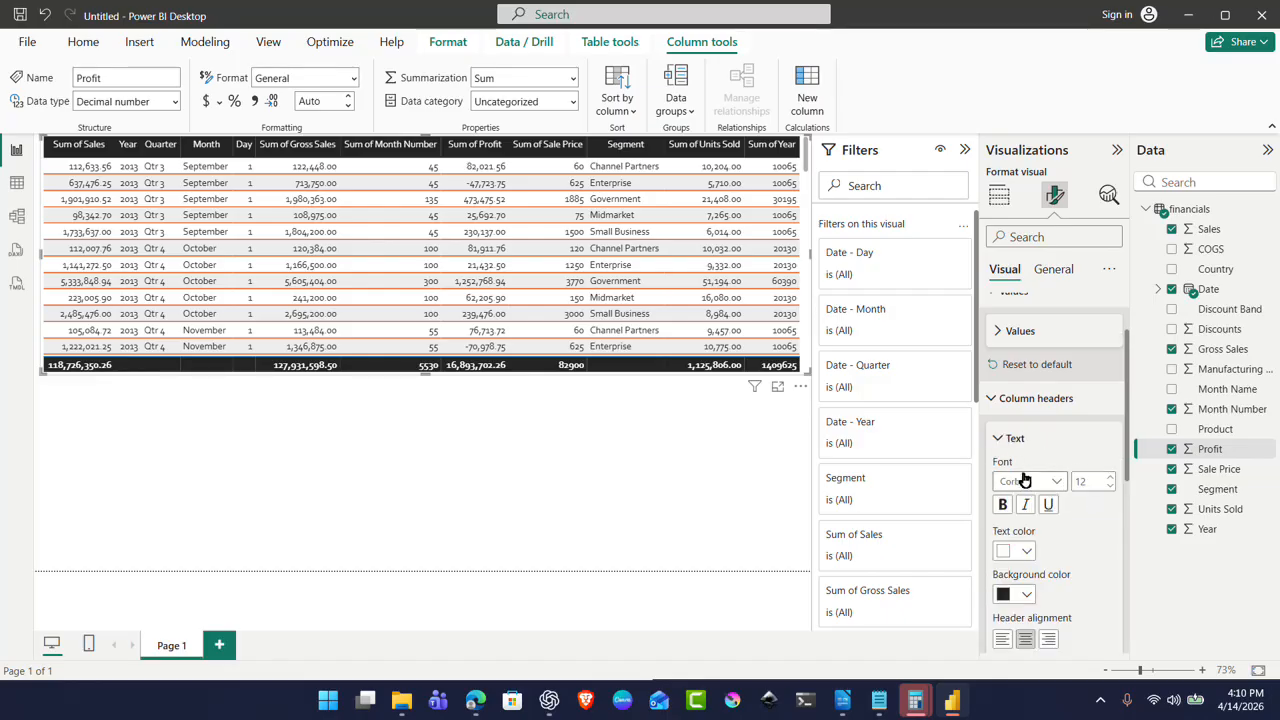
{"action": "left_click", "coordinate": [999, 440]}
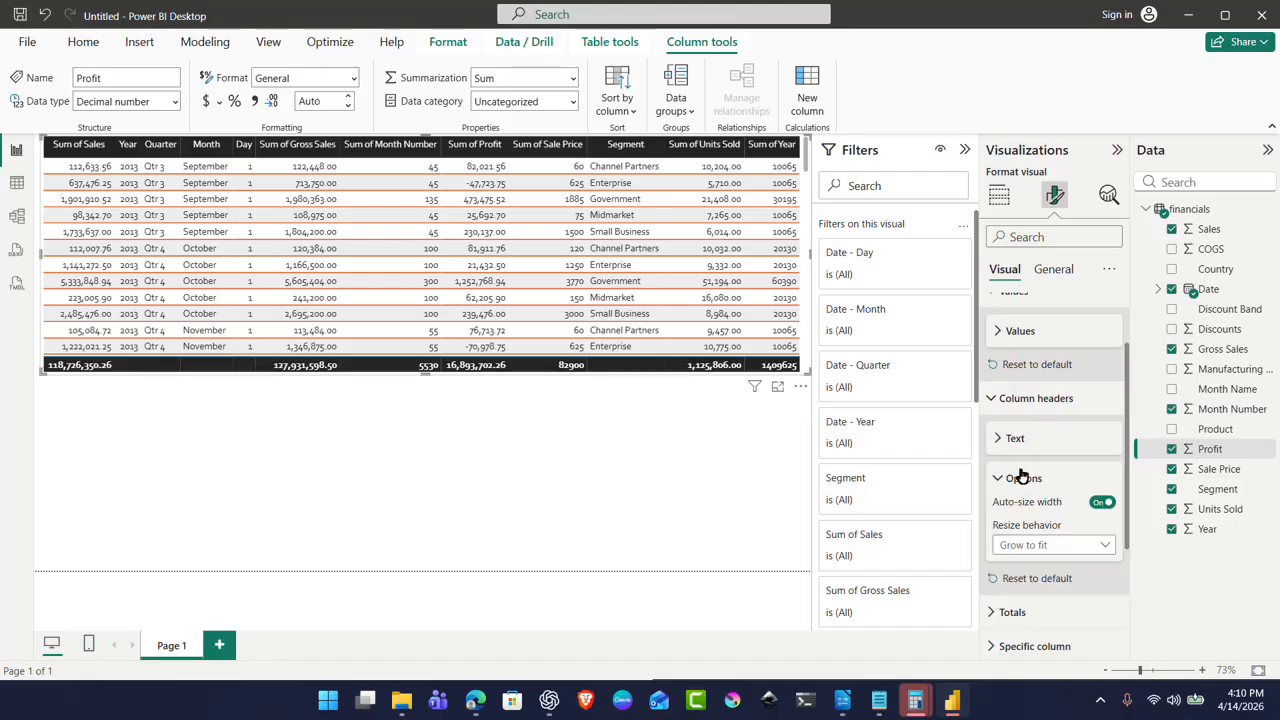
{"action": "left_click", "coordinate": [1002, 479]}
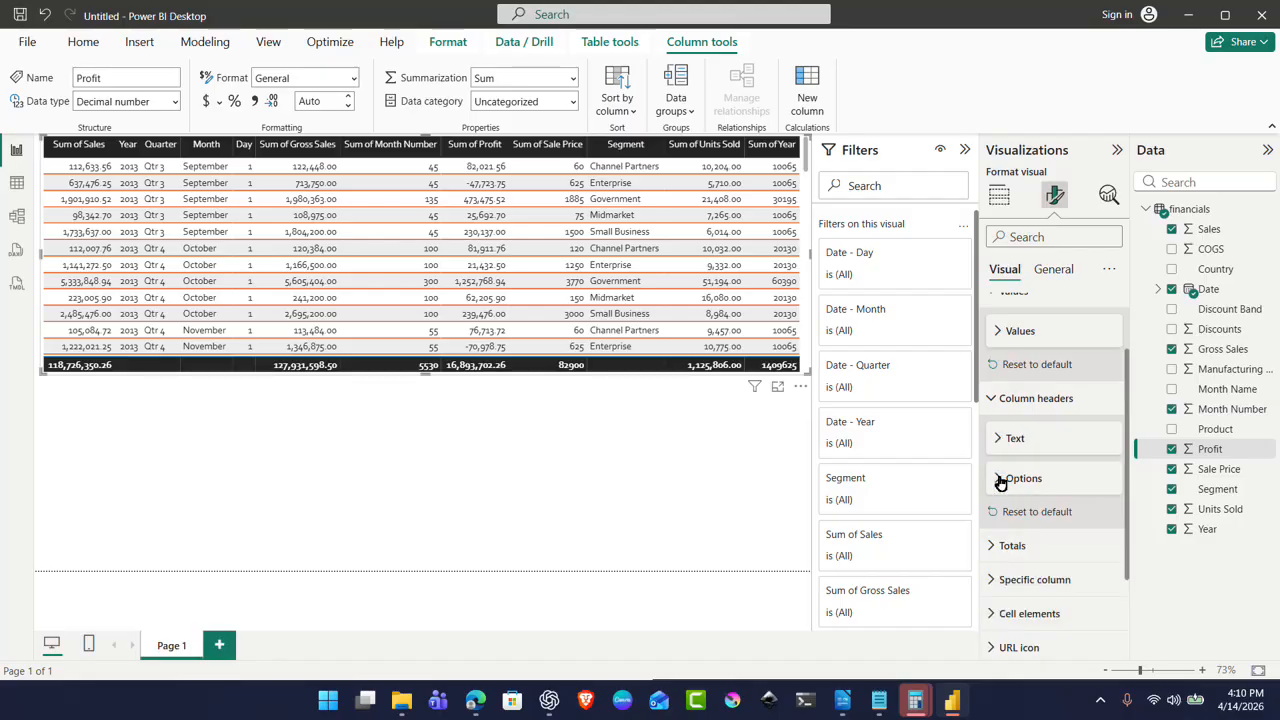
{"action": "left_click", "coordinate": [992, 547]}
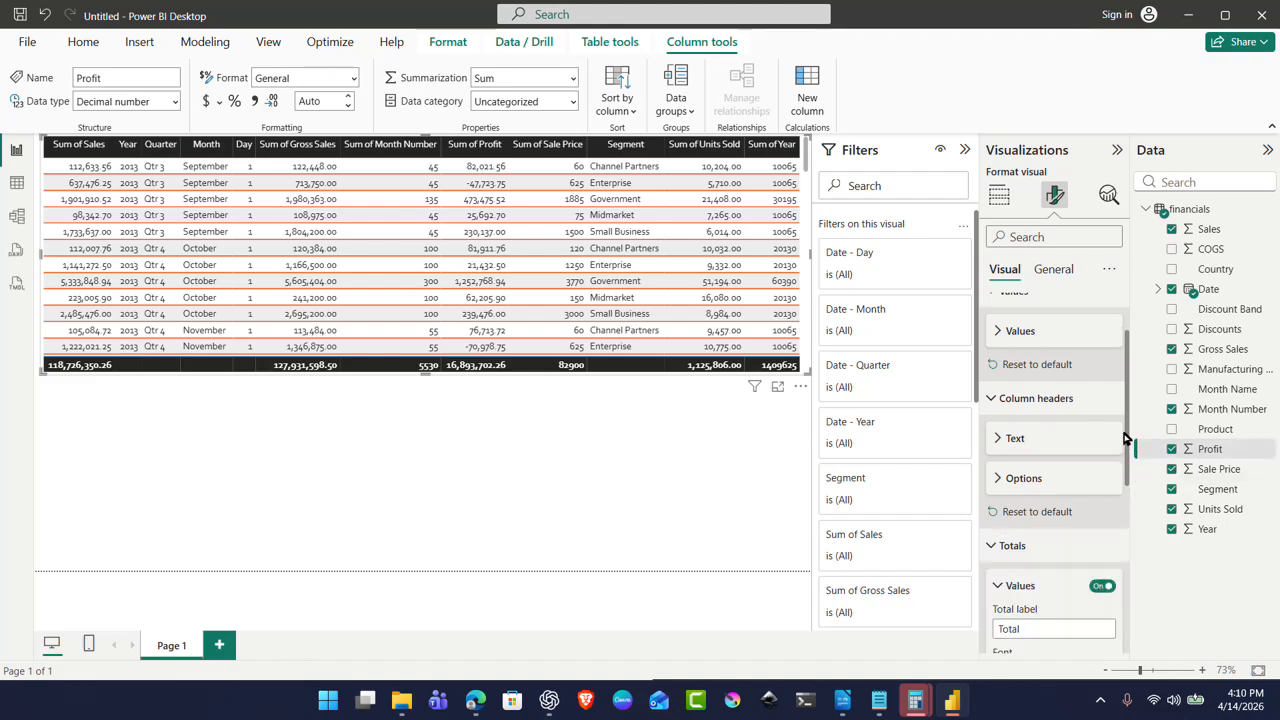
{"action": "left_click_drag", "start_coordinate": [1124, 438], "coordinate": [1163, 557]}
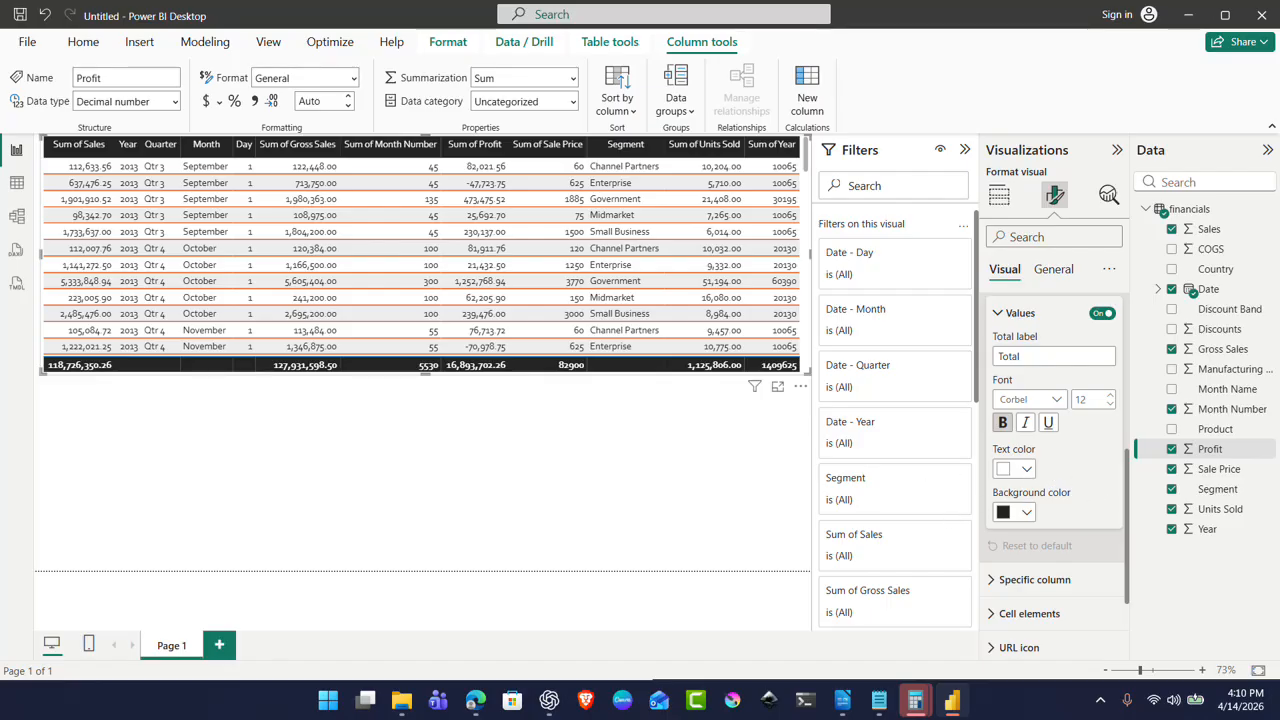
{"action": "left_click", "coordinate": [995, 315]}
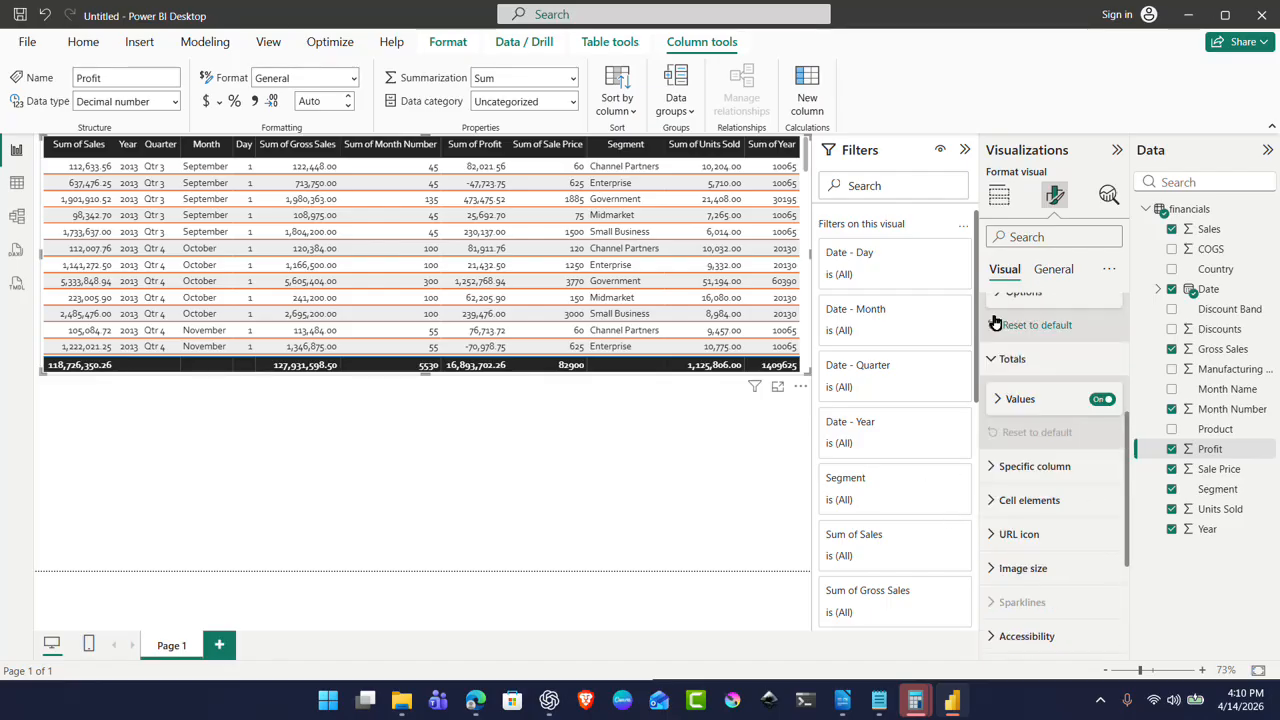
{"action": "left_click", "coordinate": [998, 400]}
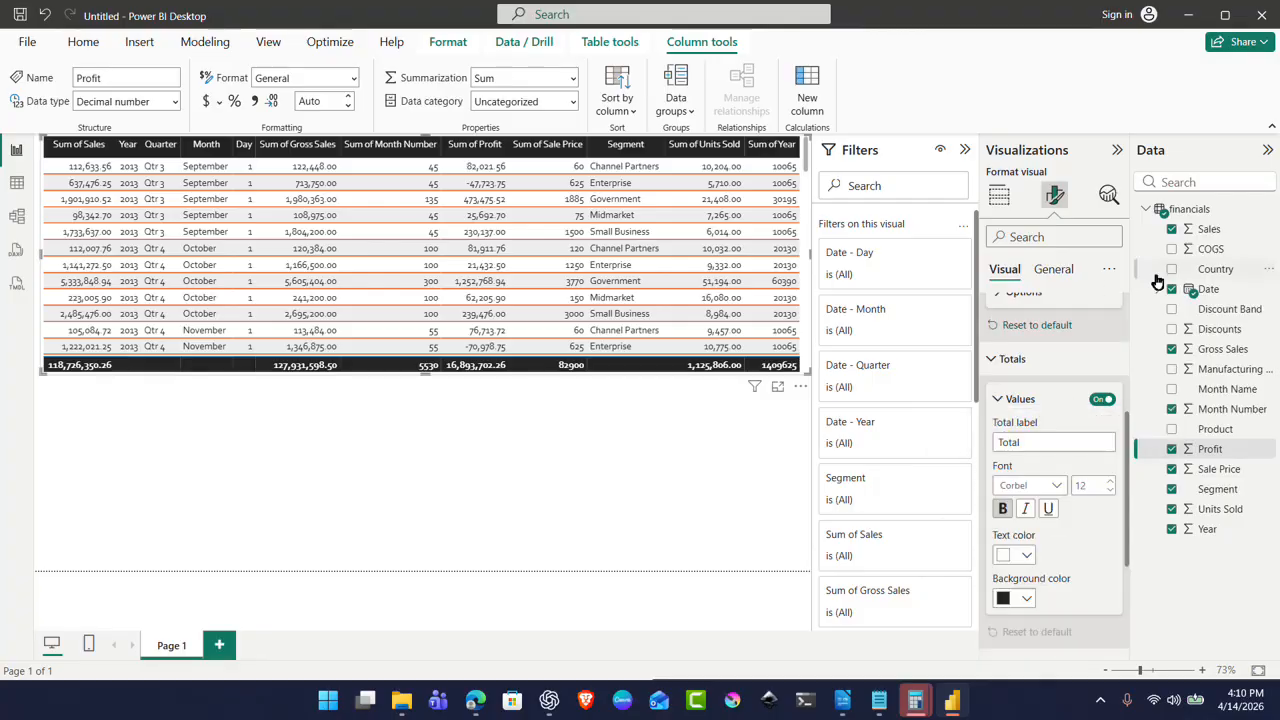
{"action": "left_click", "coordinate": [991, 359]}
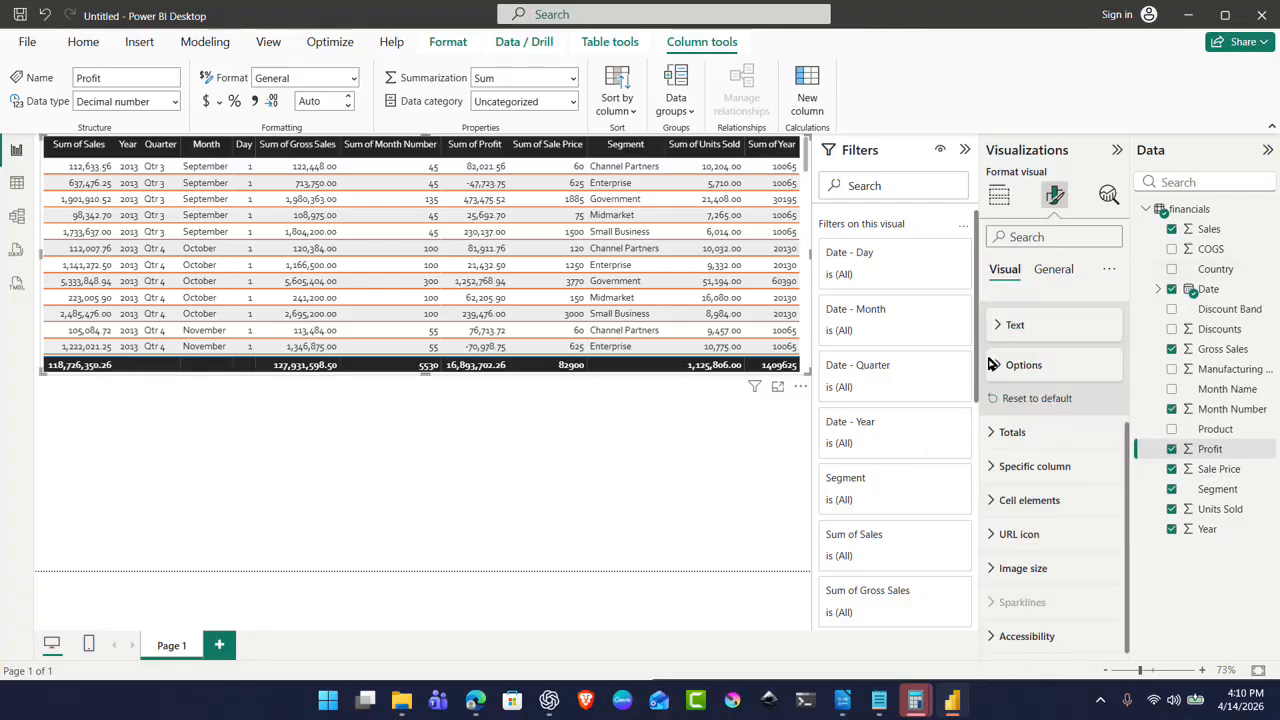
Step: For the Sum of Sales specific column, switch Apply to header and Apply to total on
{"action": "left_click", "coordinate": [992, 467]}
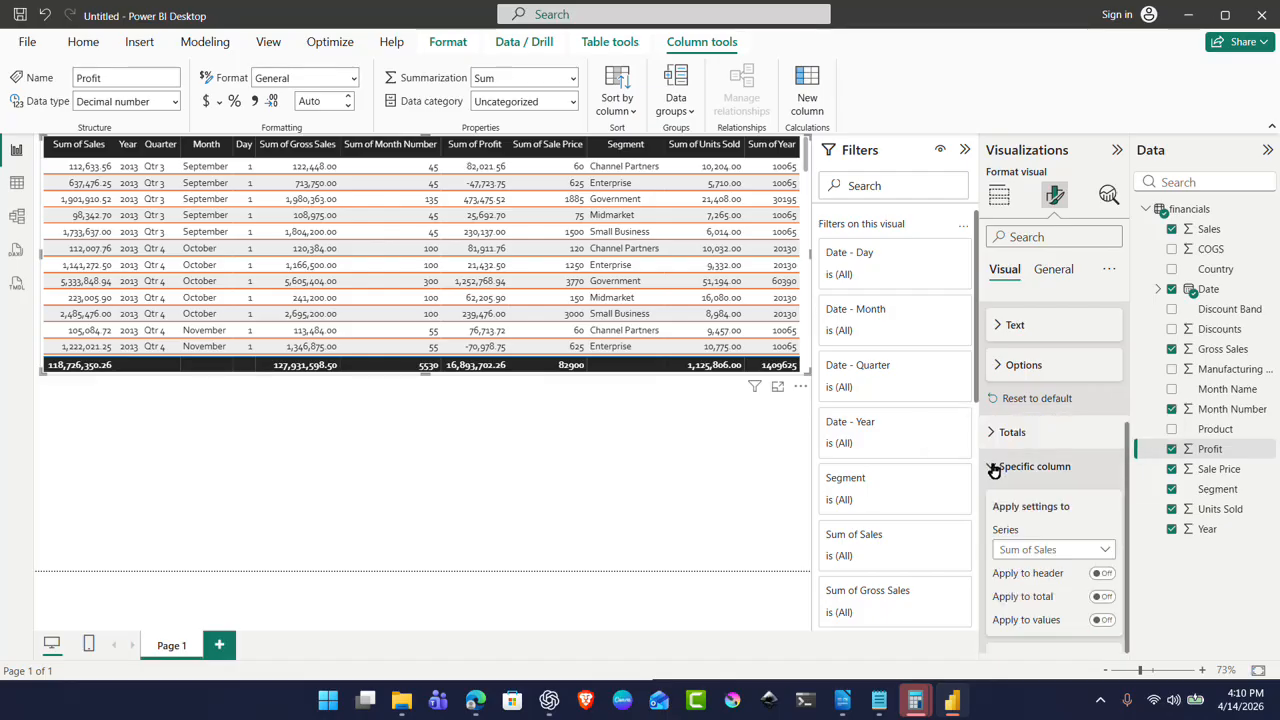
{"action": "left_click", "coordinate": [1106, 550]}
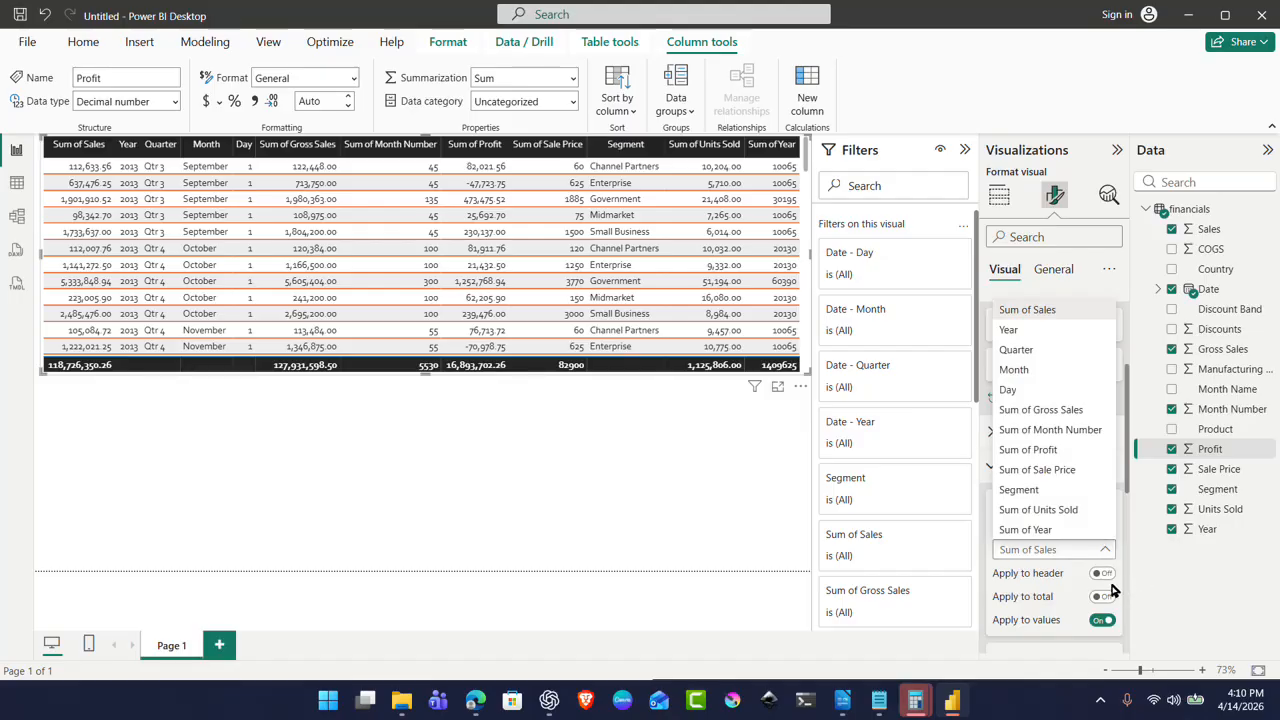
{"action": "left_click", "coordinate": [1100, 575]}
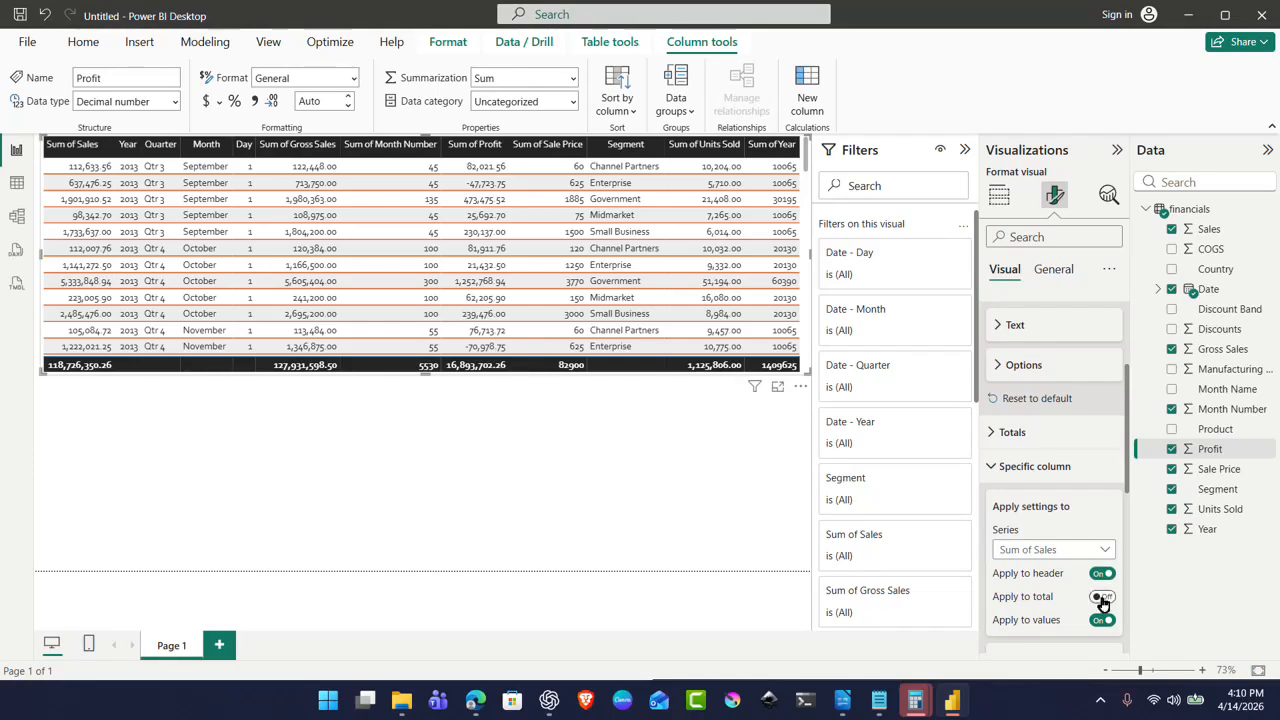
{"action": "left_click", "coordinate": [1103, 600]}
{"action": "left_click", "coordinate": [1089, 557]}
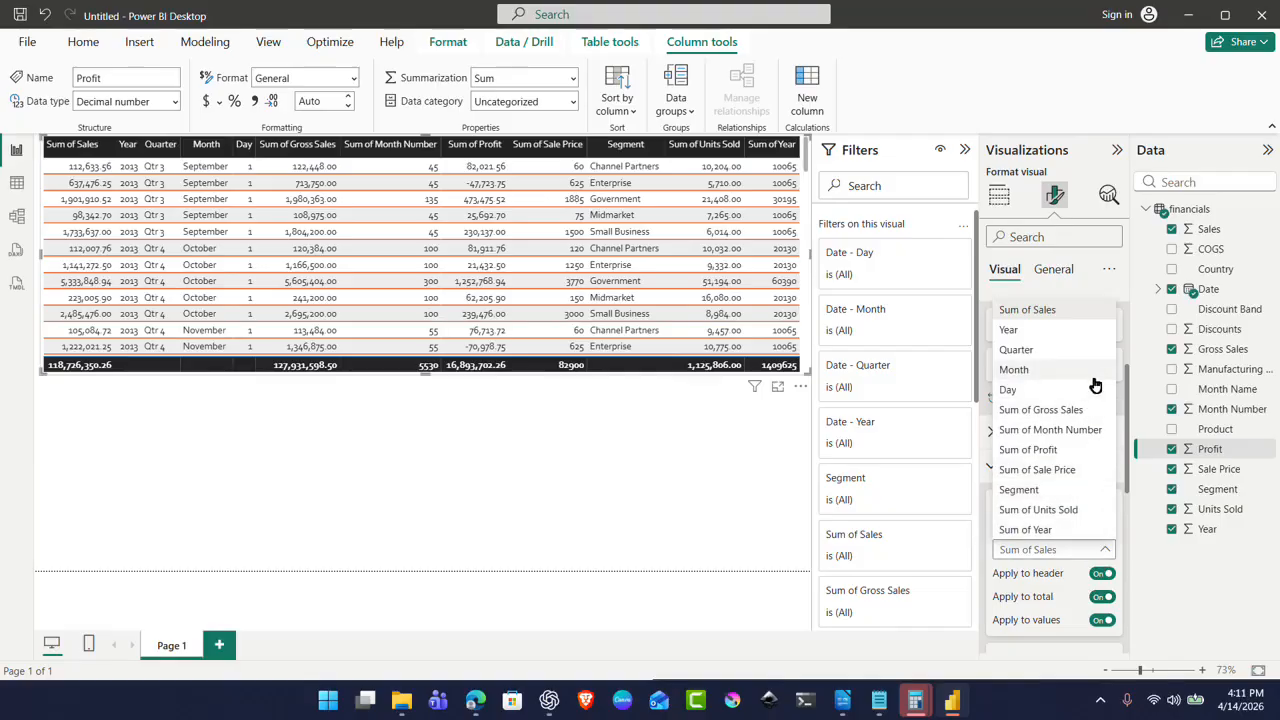
{"action": "left_click", "coordinate": [1069, 312]}
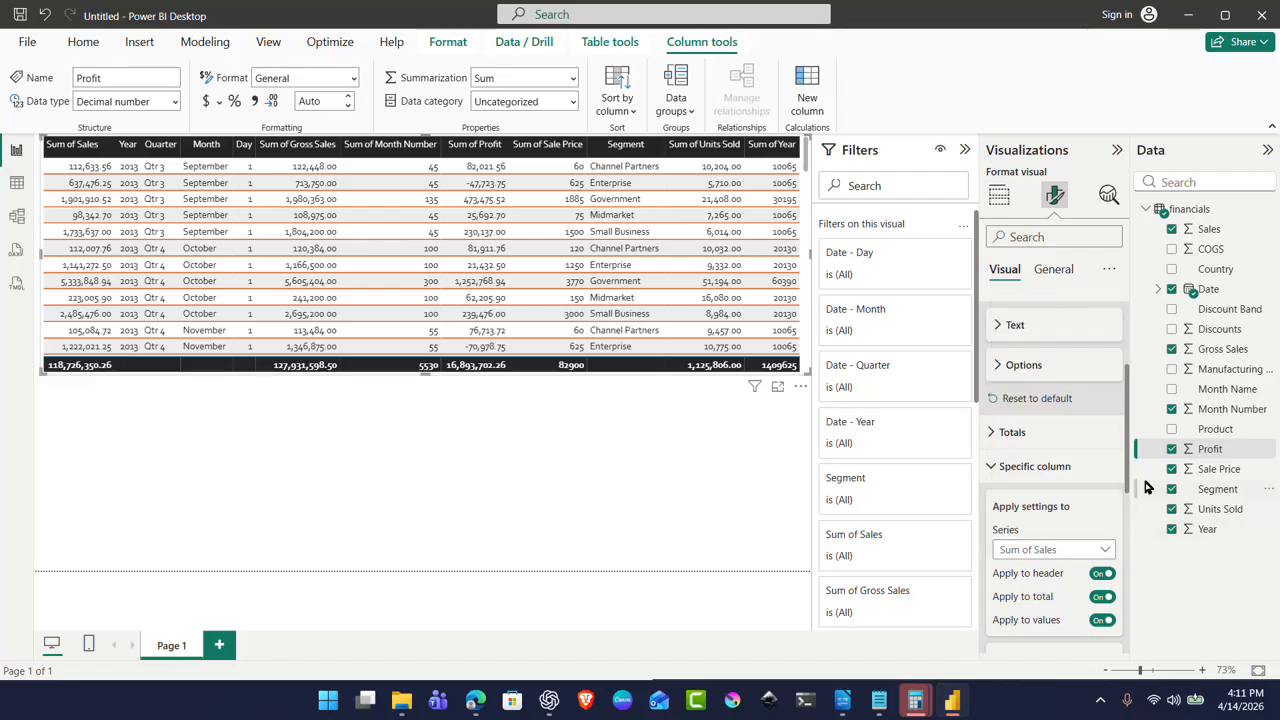
{"action": "left_click_drag", "start_coordinate": [1130, 460], "coordinate": [1151, 583]}
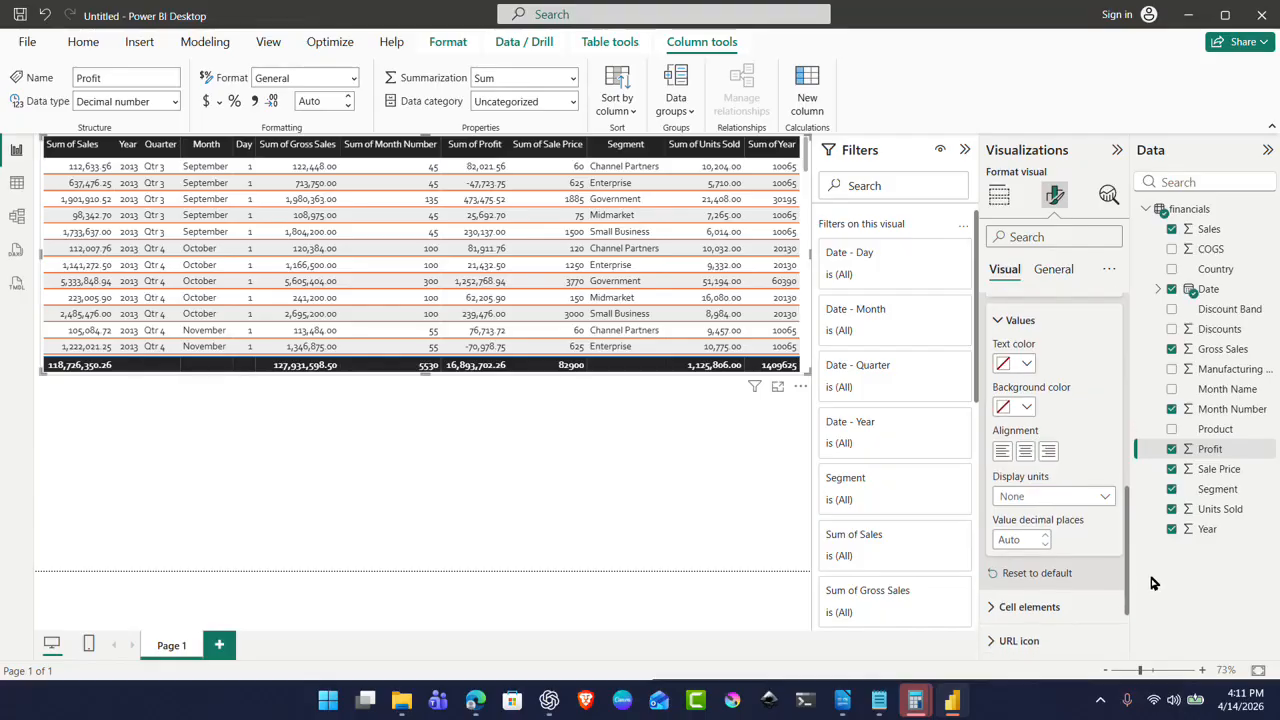
Step: Change the Sum of Sales value text colour to black, after briefly trying blue
{"action": "left_click", "coordinate": [1027, 363]}
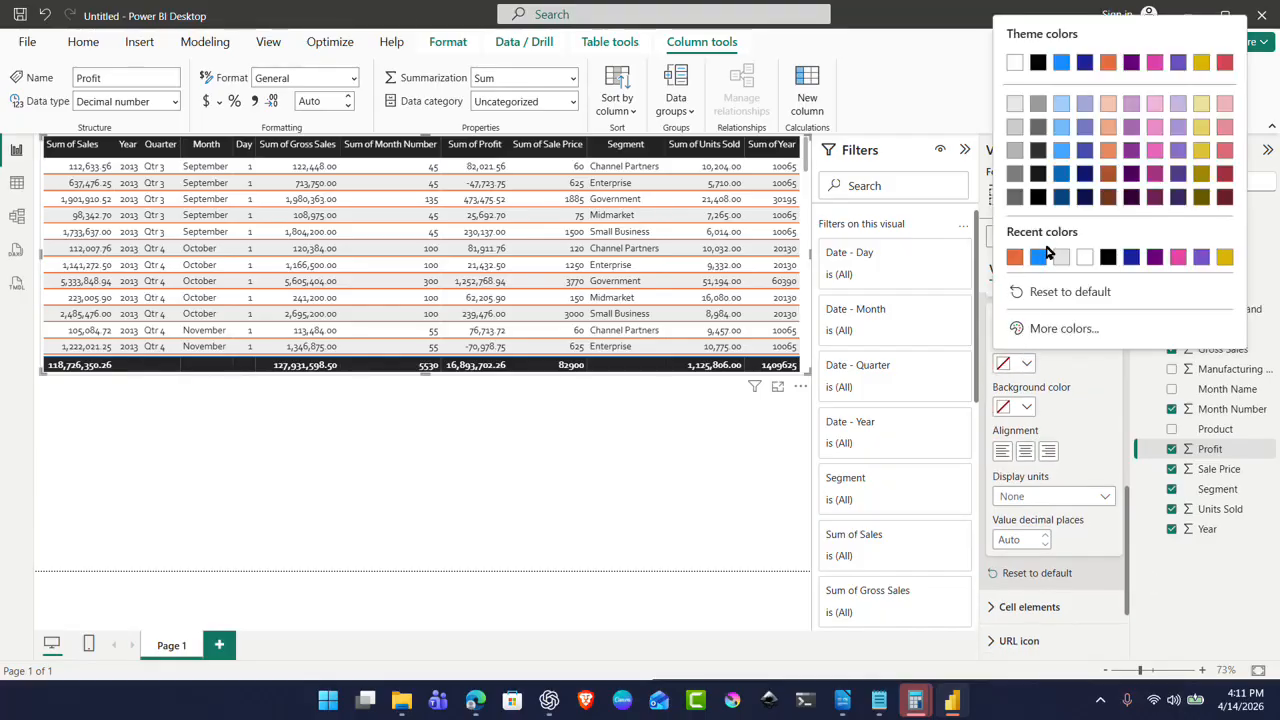
{"action": "left_click", "coordinate": [1087, 395]}
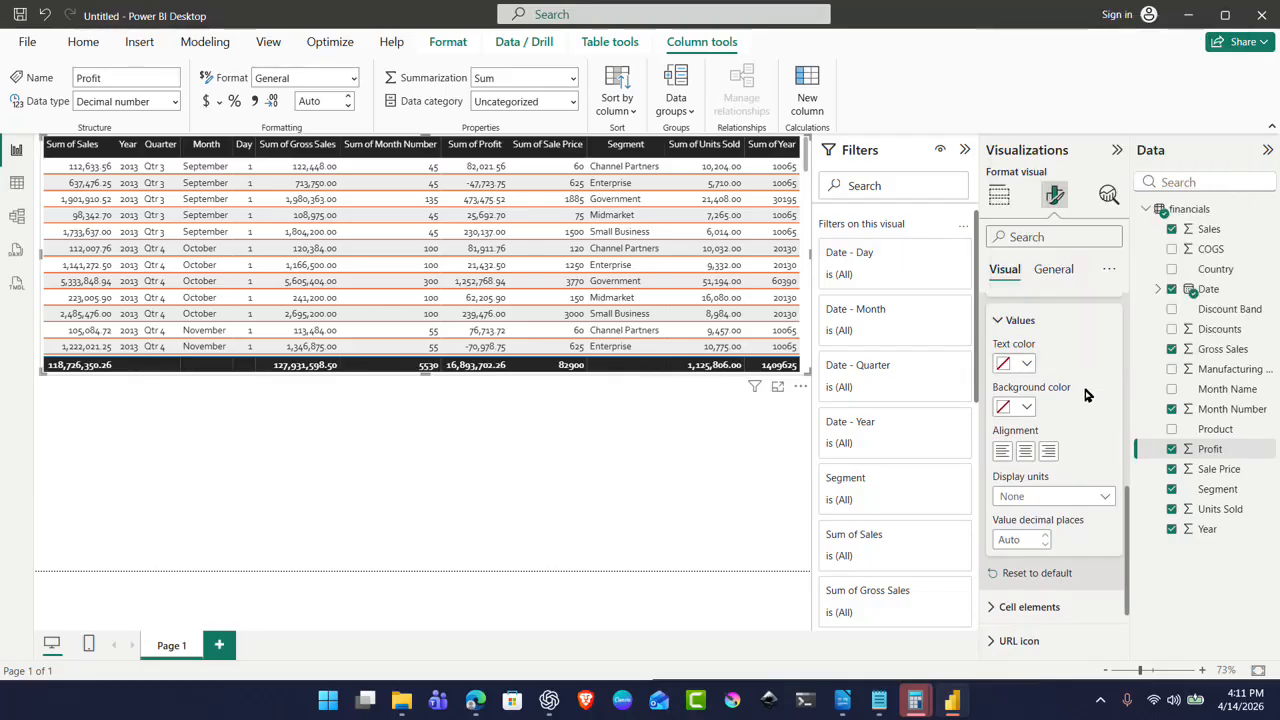
{"action": "left_click", "coordinate": [1030, 366]}
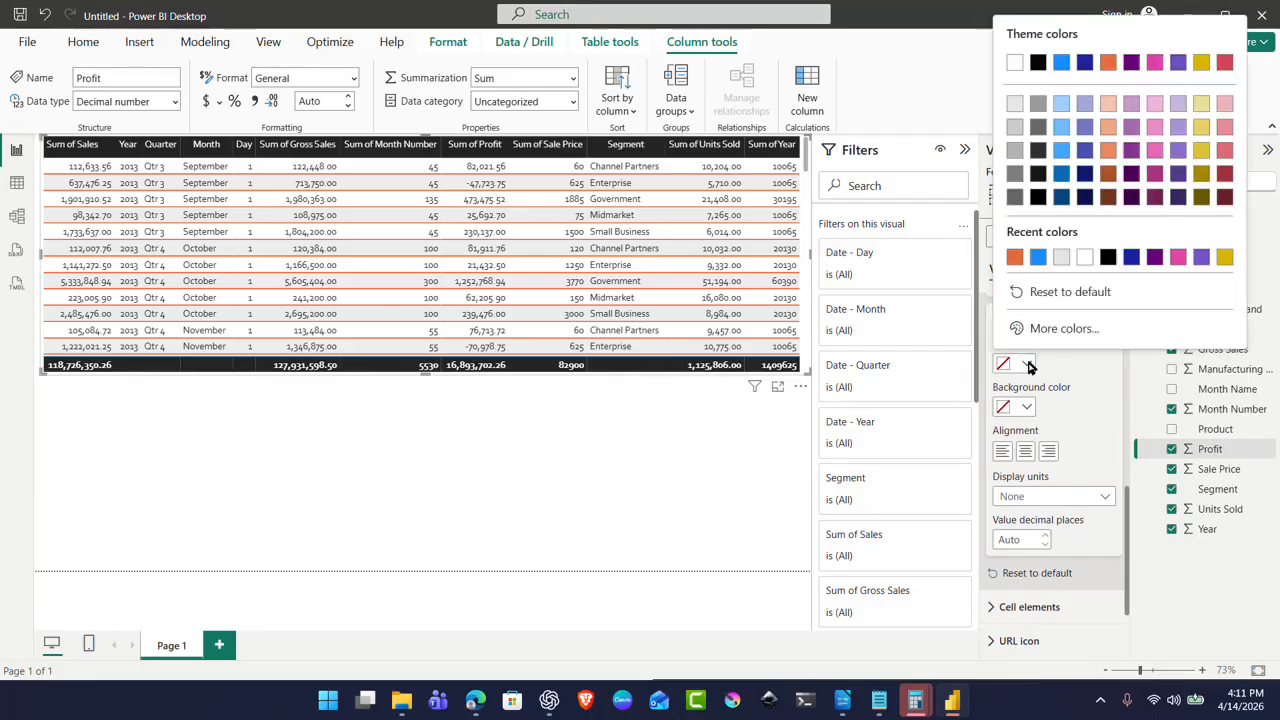
{"action": "left_click", "coordinate": [1037, 257]}
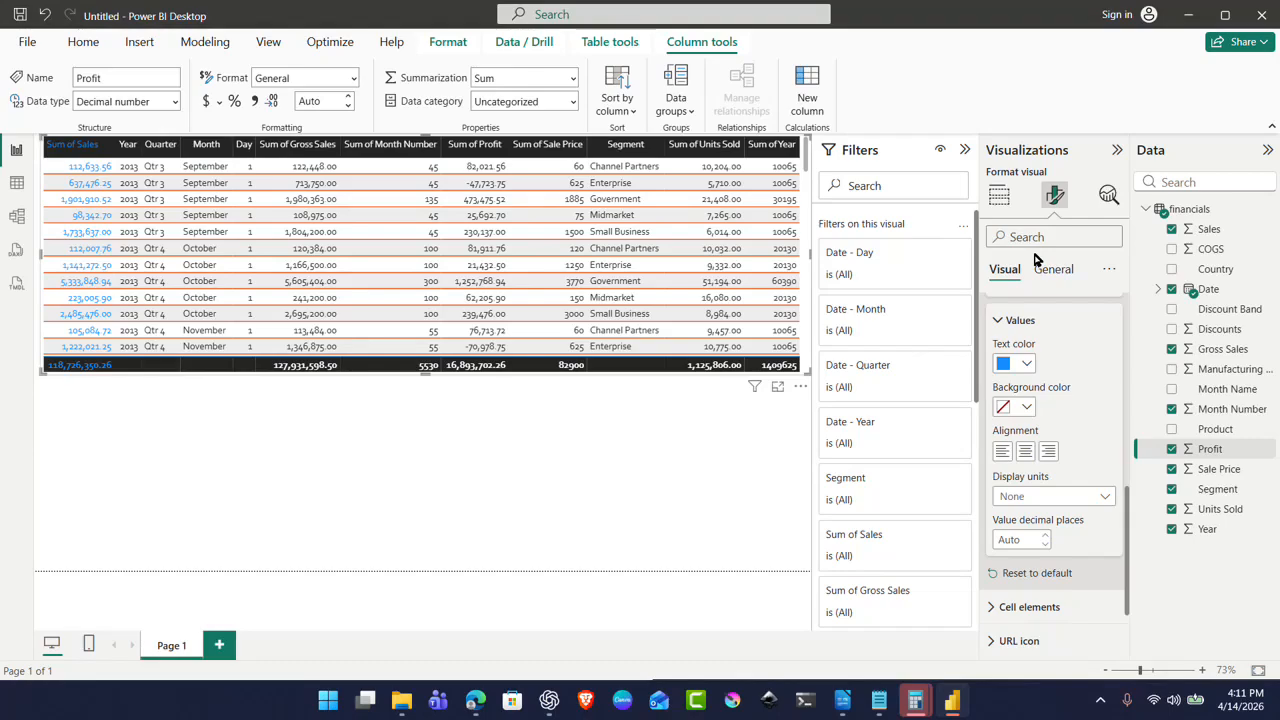
{"action": "left_click", "coordinate": [1026, 365]}
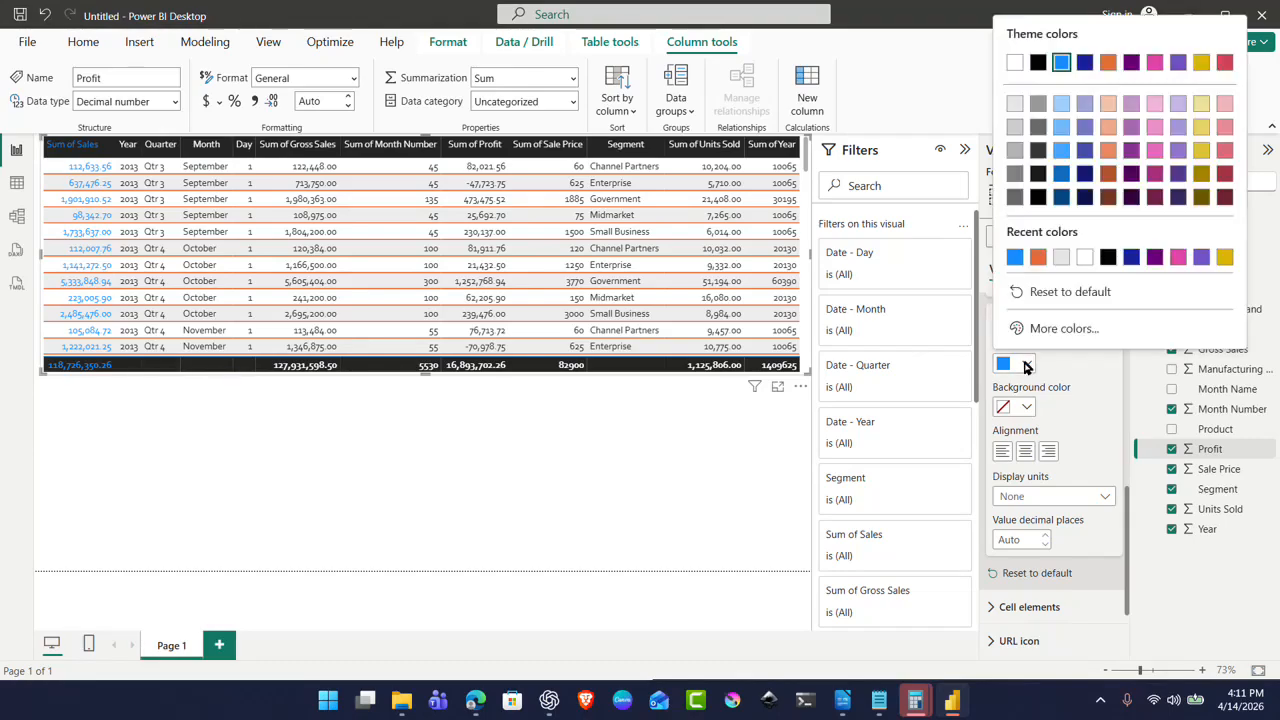
{"action": "left_click", "coordinate": [1110, 257]}
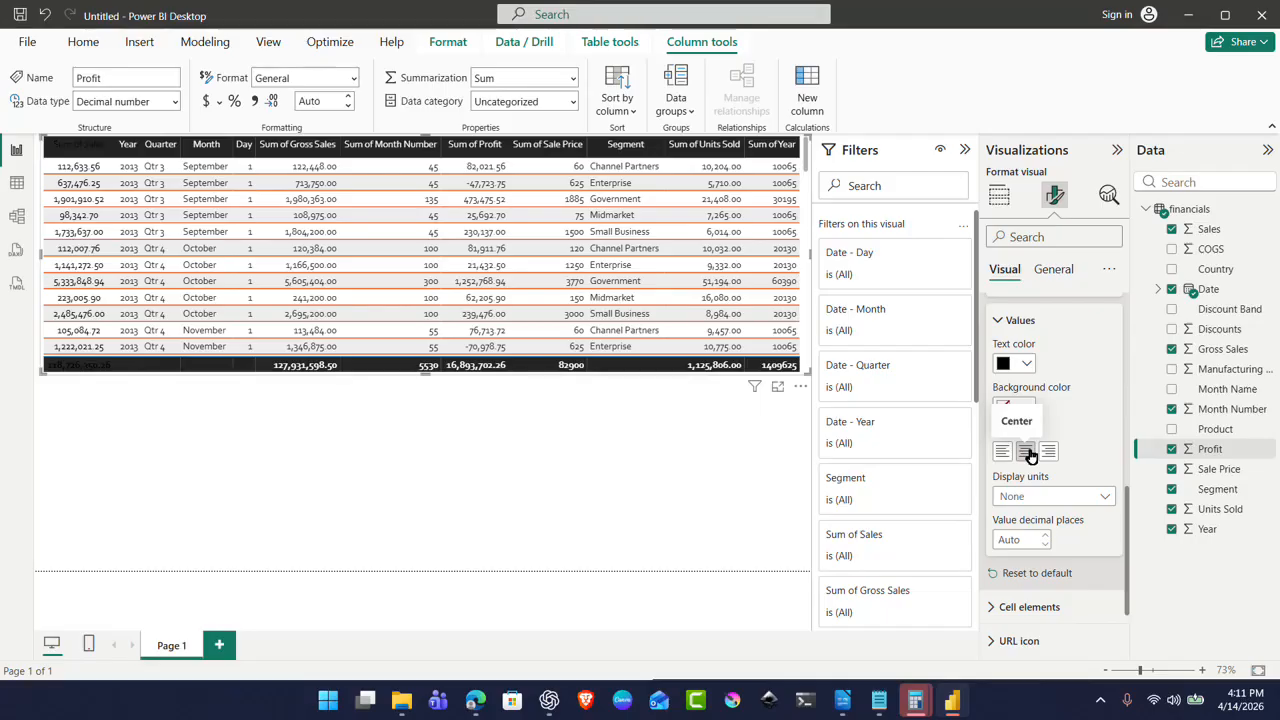
Step: Sort by the Sum of Sales header descending and make that column's value text white
{"action": "left_click", "coordinate": [88, 147]}
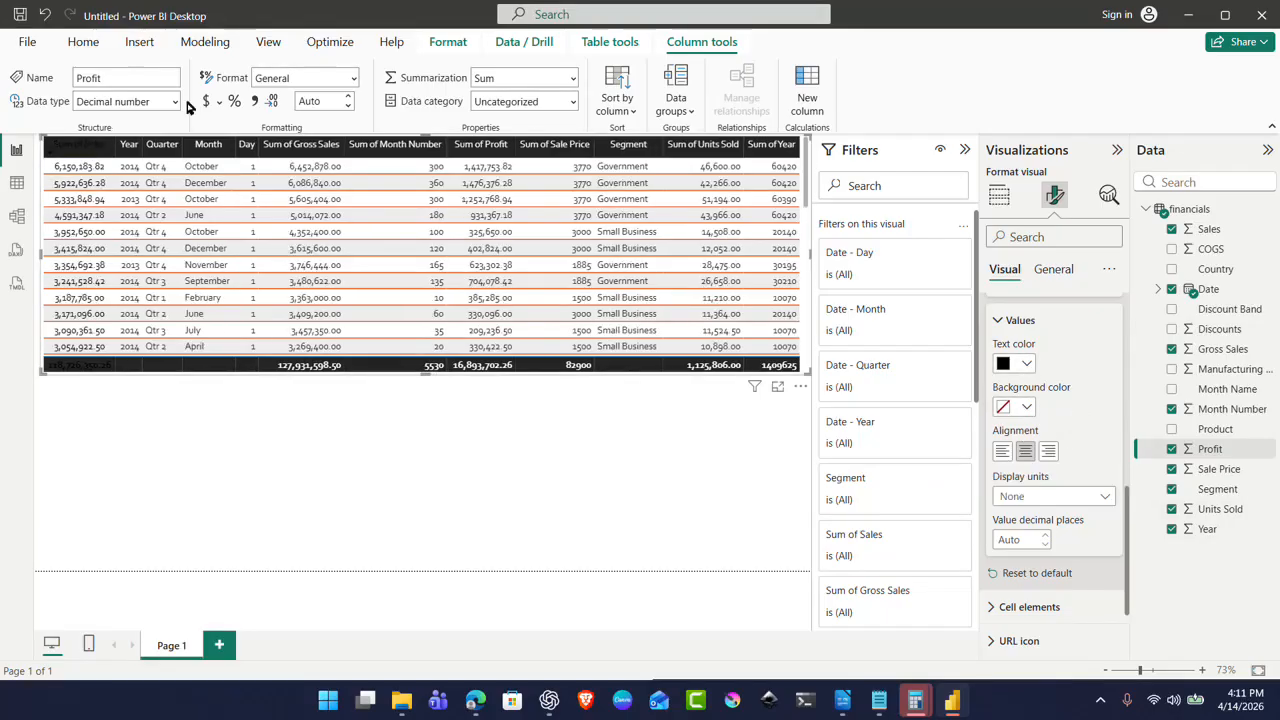
{"action": "left_click", "coordinate": [999, 322]}
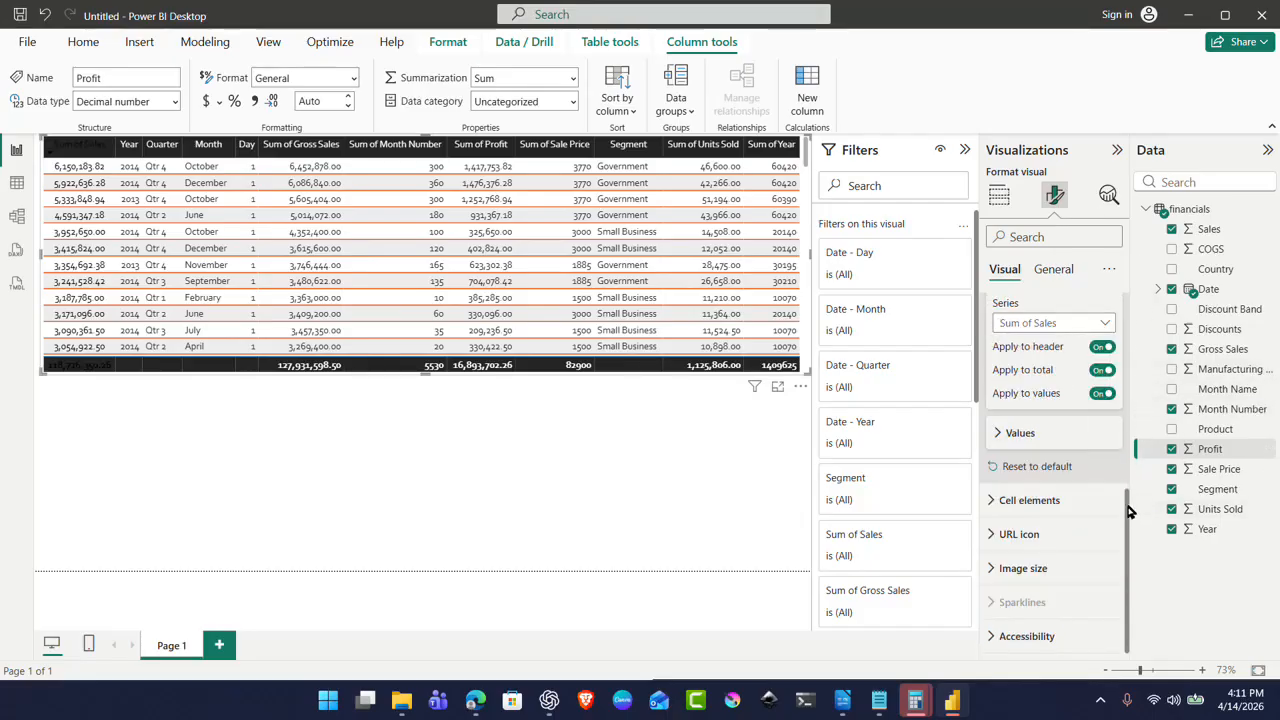
{"action": "left_click", "coordinate": [1001, 437]}
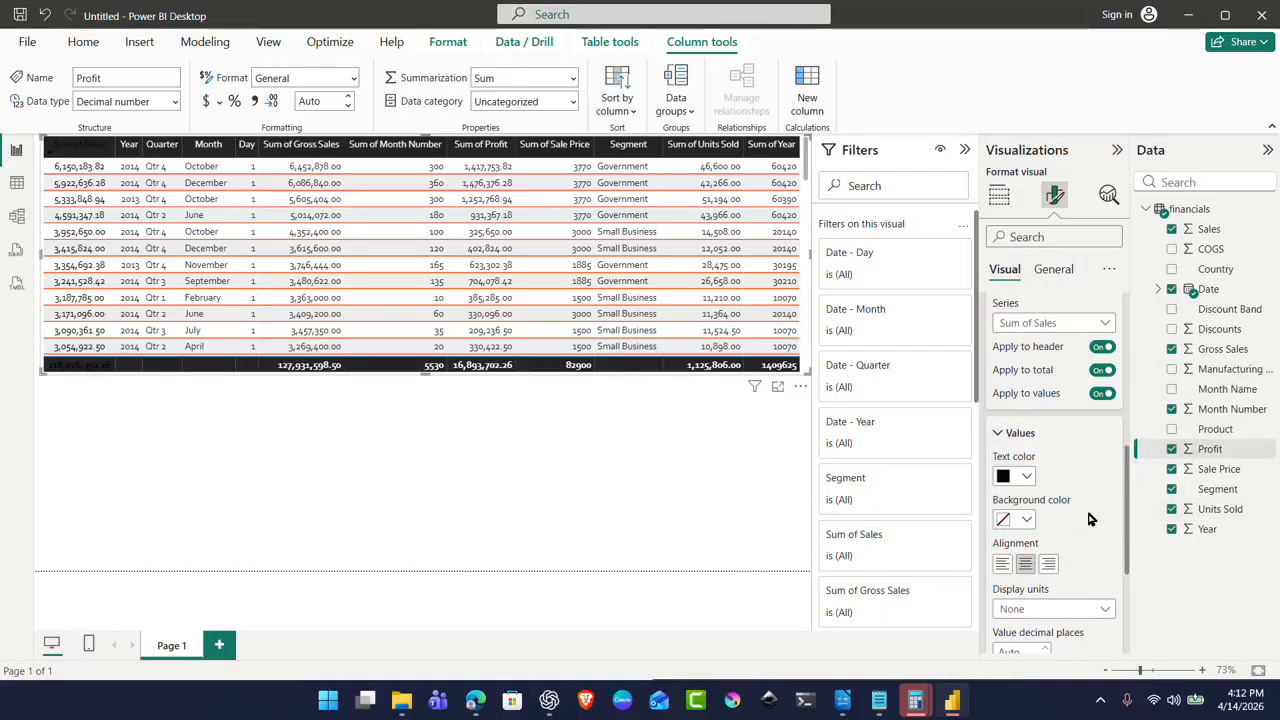
{"action": "left_click", "coordinate": [1027, 477]}
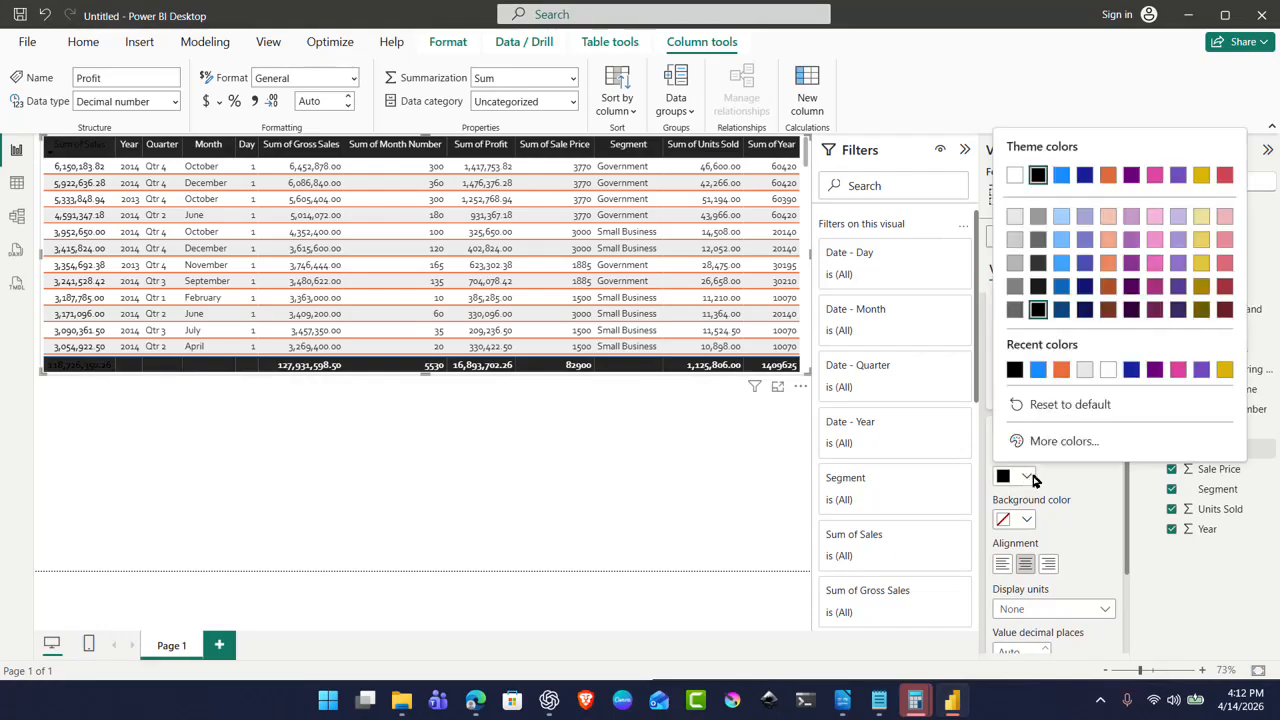
{"action": "left_click", "coordinate": [1106, 371]}
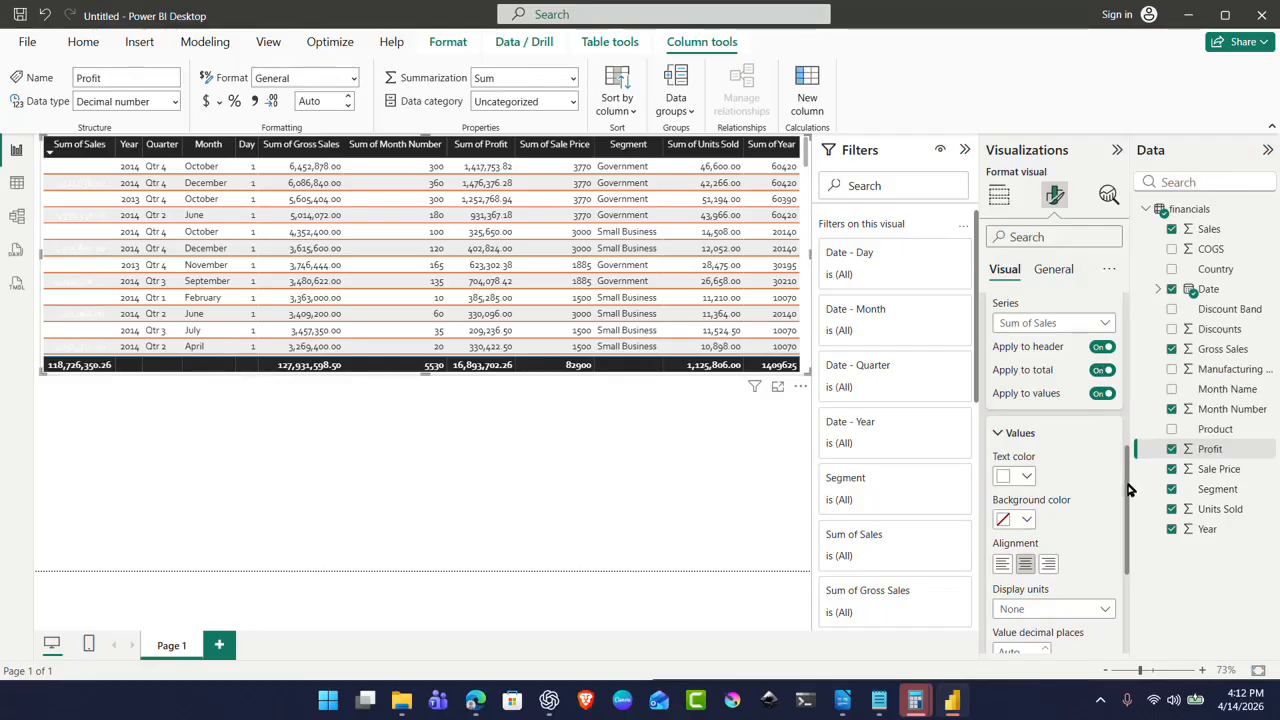
Step: Turn on conditional Font color for the Sum of Sales values under Cell elements
{"action": "scroll", "coordinate": [1061, 528], "scroll_direction": "down", "scroll_amount": 3}
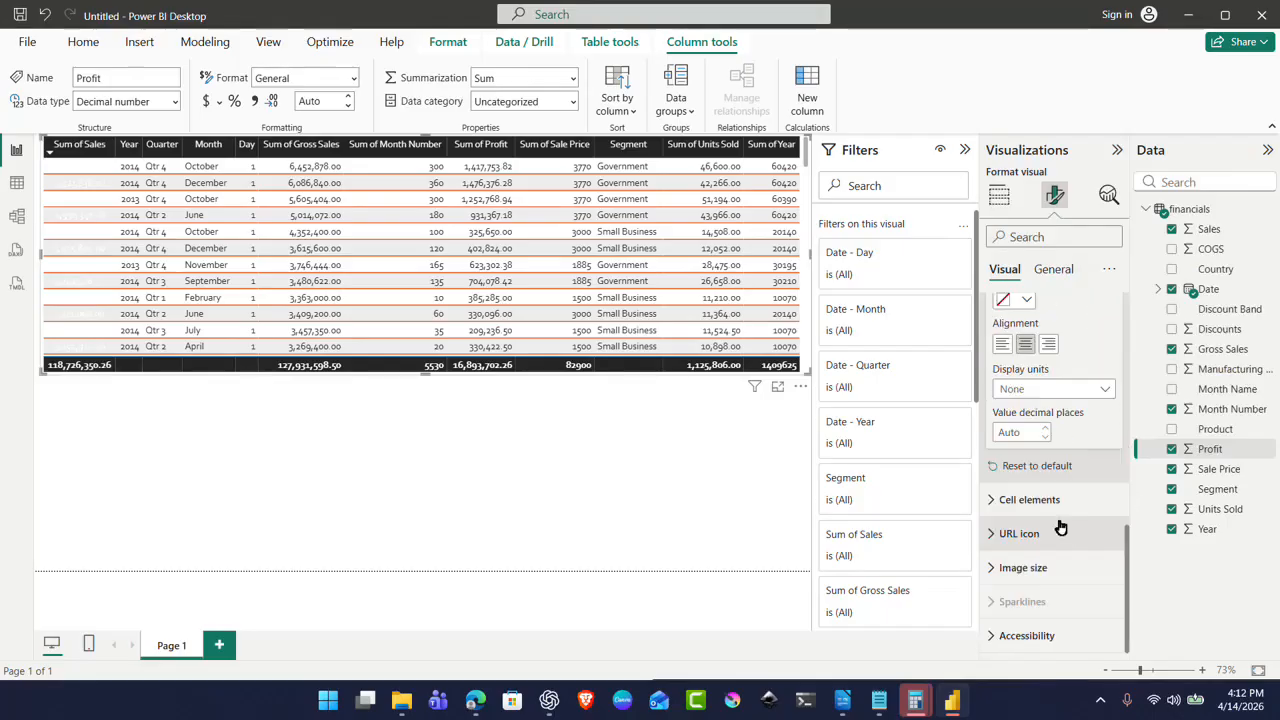
{"action": "left_click", "coordinate": [1000, 500]}
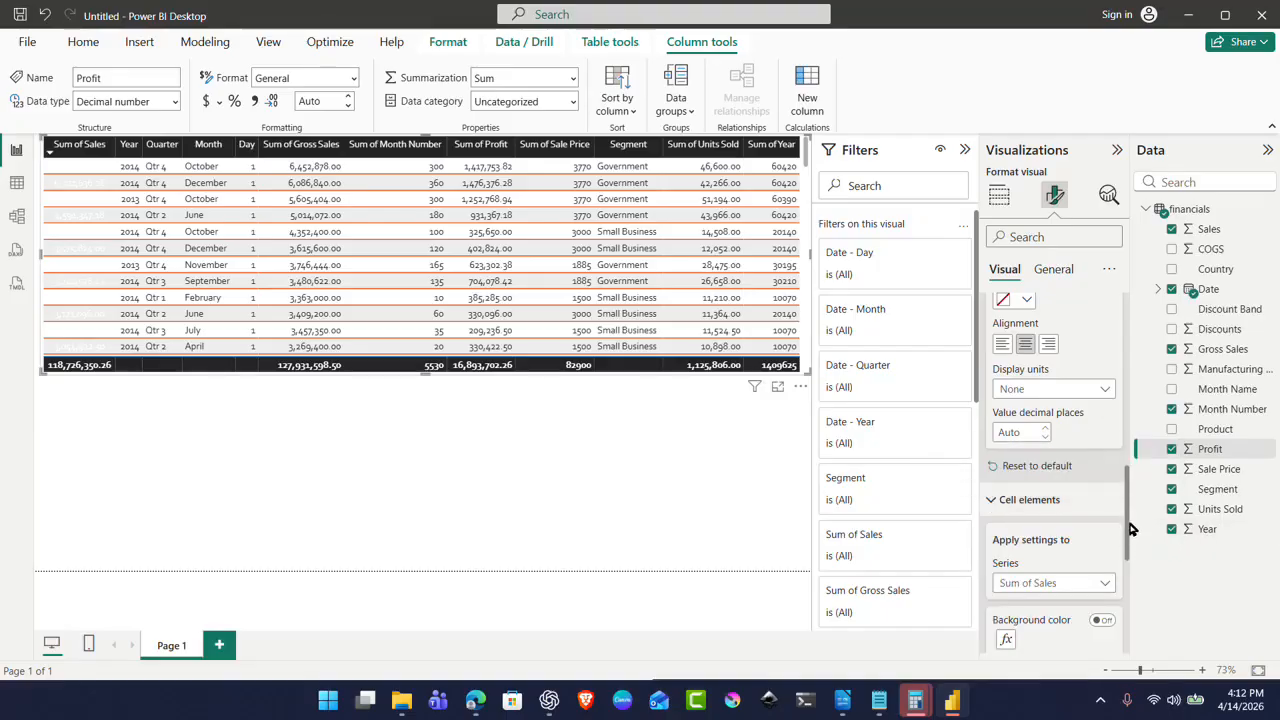
{"action": "left_click_drag", "start_coordinate": [1130, 537], "coordinate": [1155, 600]}
{"action": "left_click", "coordinate": [1103, 398]}
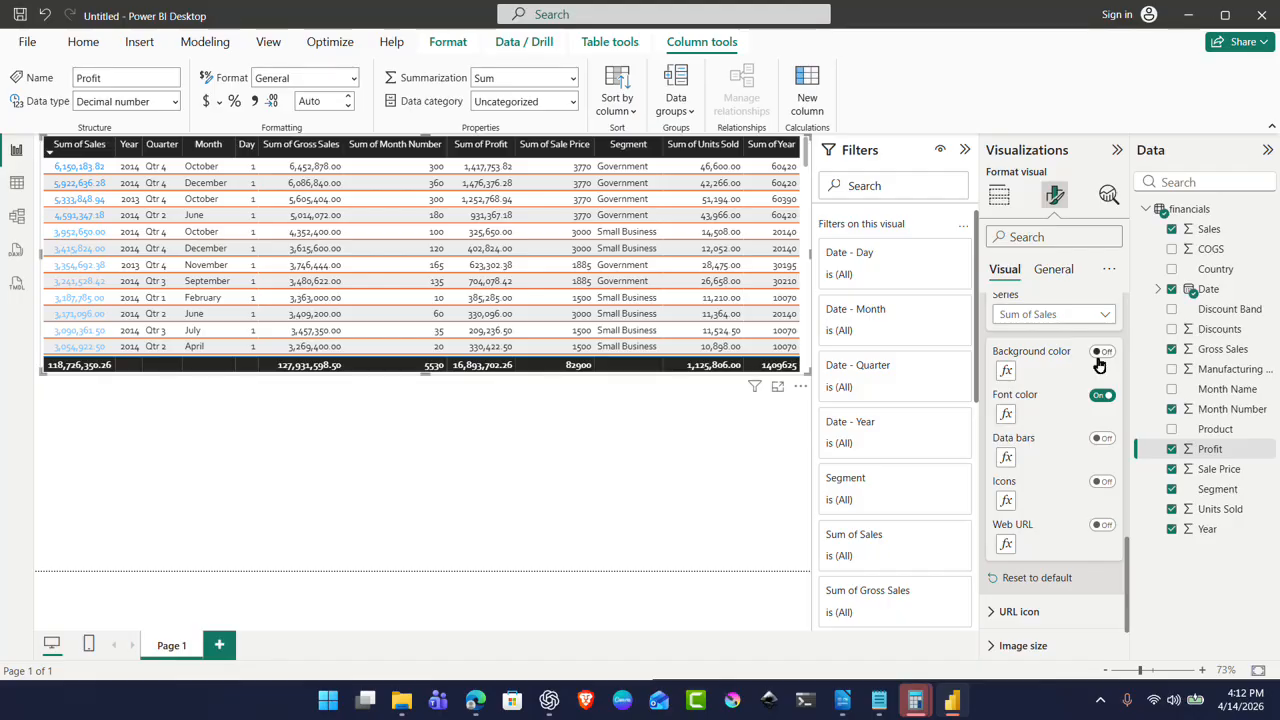
Step: Try Background color, Data bars, Icons and Web URL on Sum of Sales, leaving all off
{"action": "left_click", "coordinate": [1097, 356]}
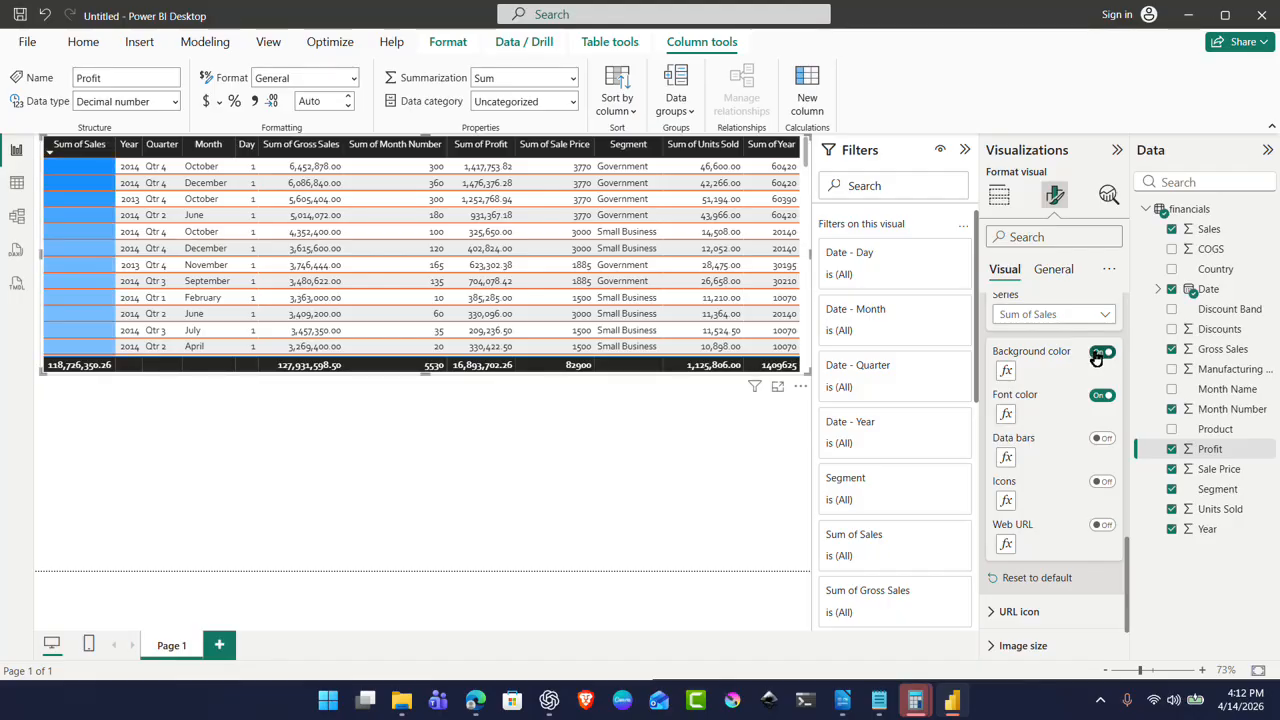
{"action": "left_click", "coordinate": [1097, 356]}
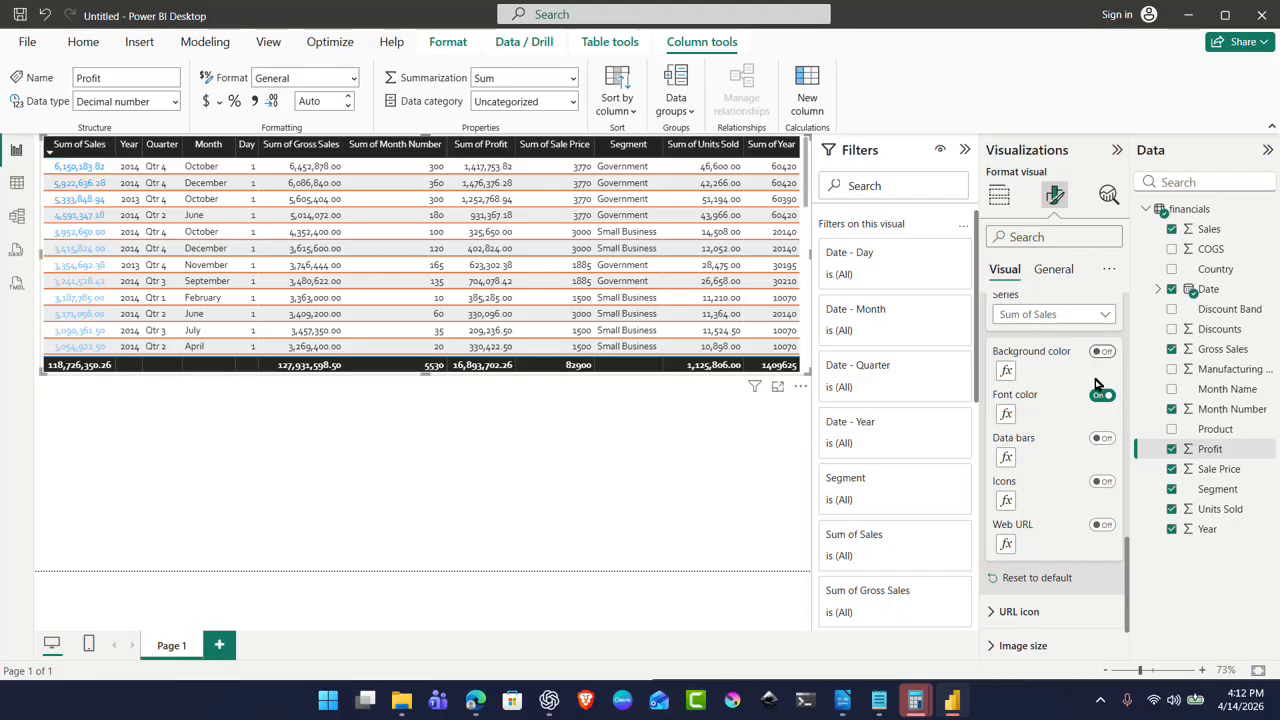
{"action": "left_click", "coordinate": [1100, 440]}
{"action": "left_click", "coordinate": [1100, 440]}
{"action": "left_click", "coordinate": [1103, 481]}
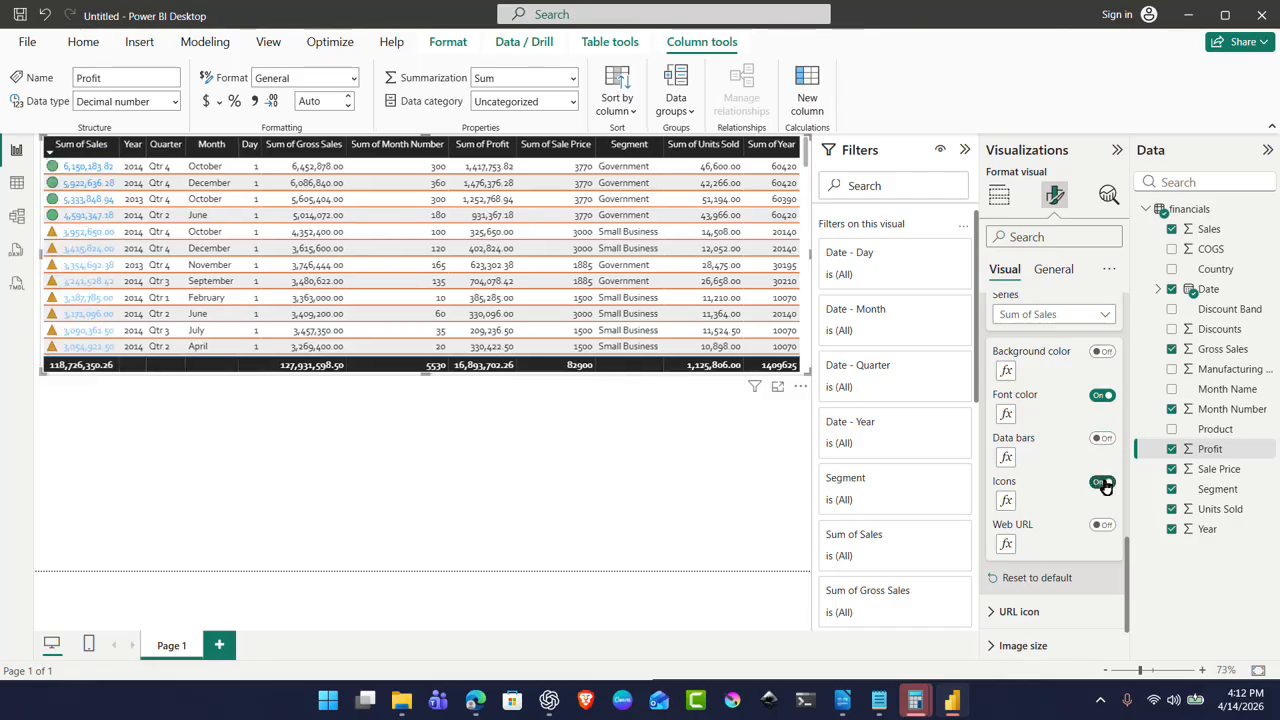
{"action": "left_click", "coordinate": [1103, 482]}
{"action": "left_click", "coordinate": [1101, 525]}
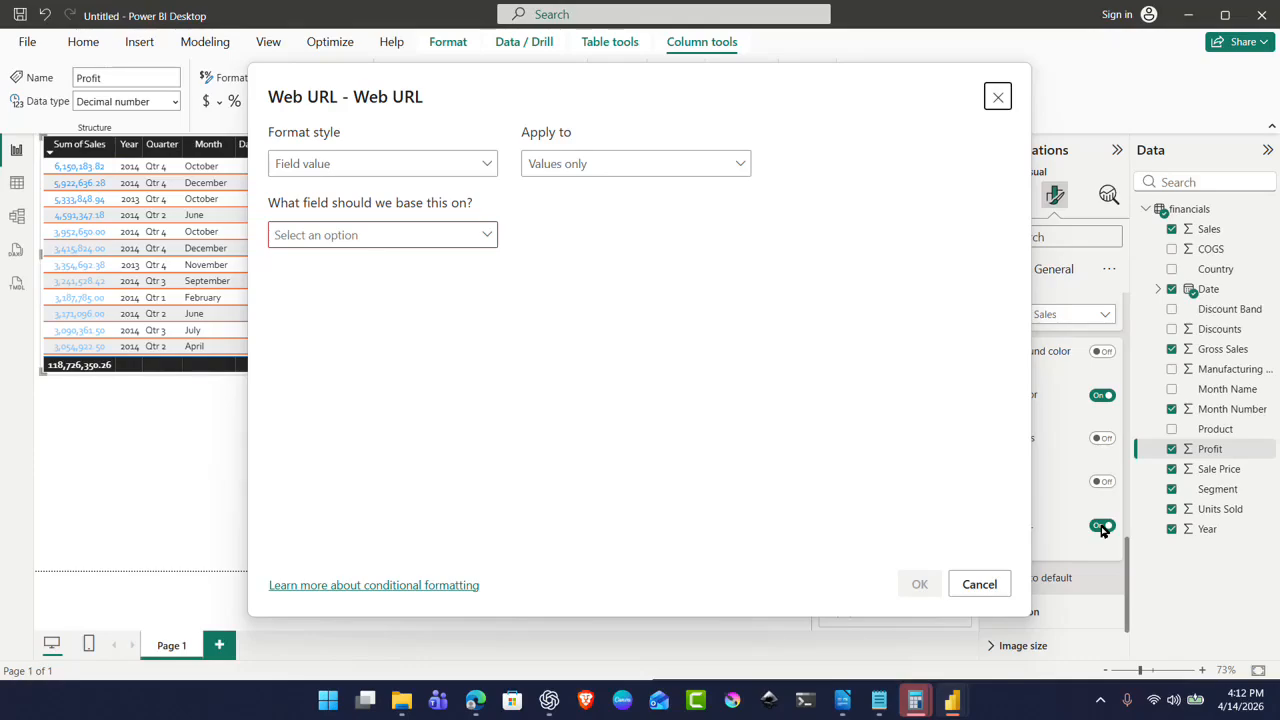
{"action": "left_click", "coordinate": [976, 584]}
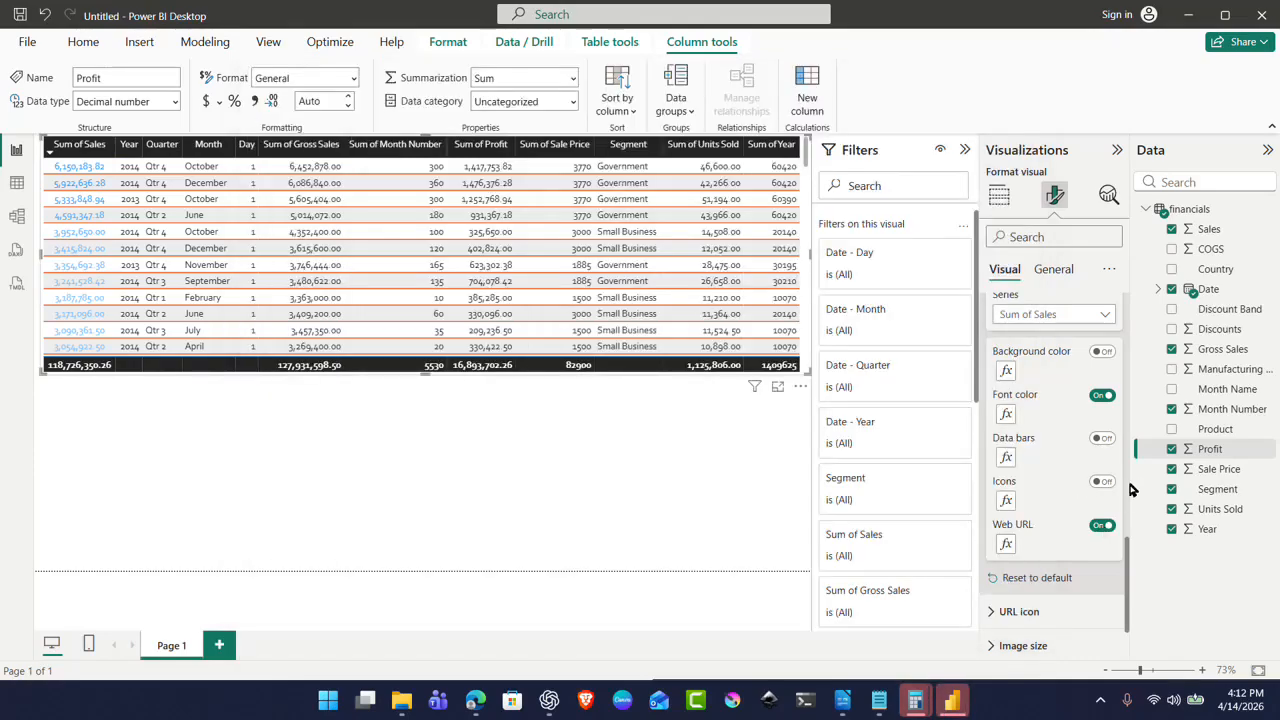
{"action": "left_click", "coordinate": [1101, 525]}
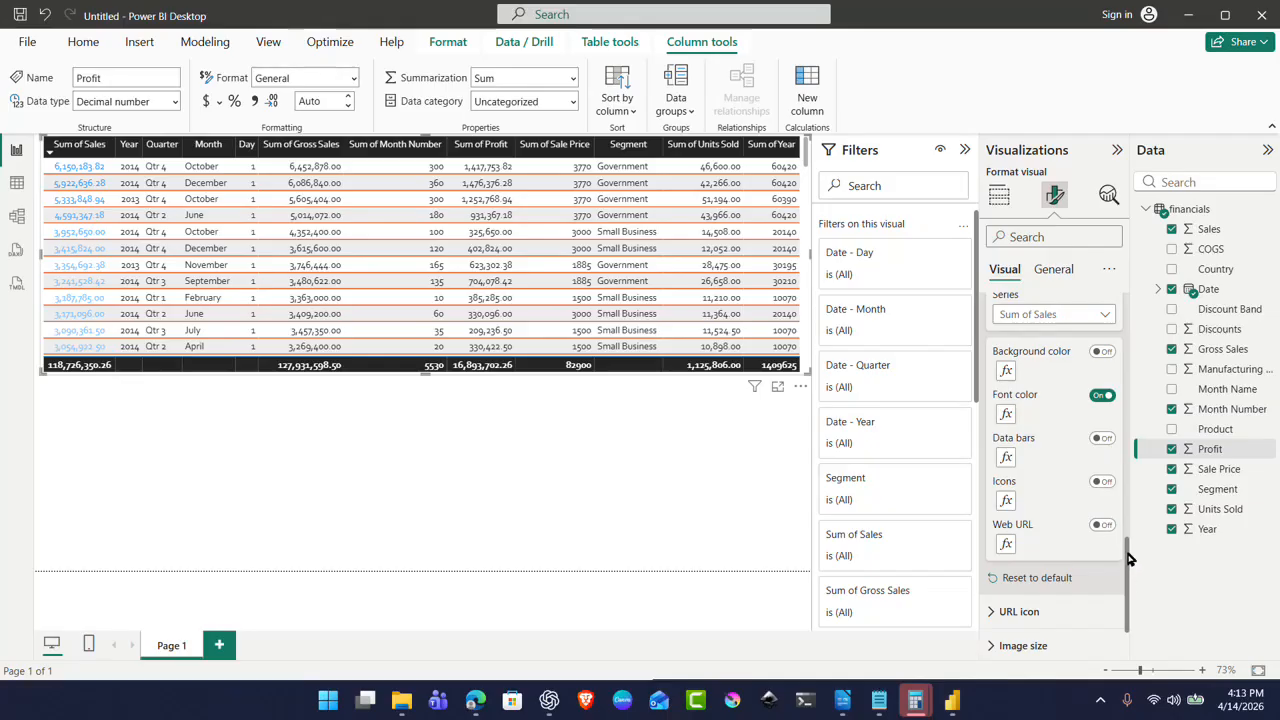
Step: Switch on URL icons for the table's values
{"action": "left_click_drag", "start_coordinate": [1130, 563], "coordinate": [1133, 600]}
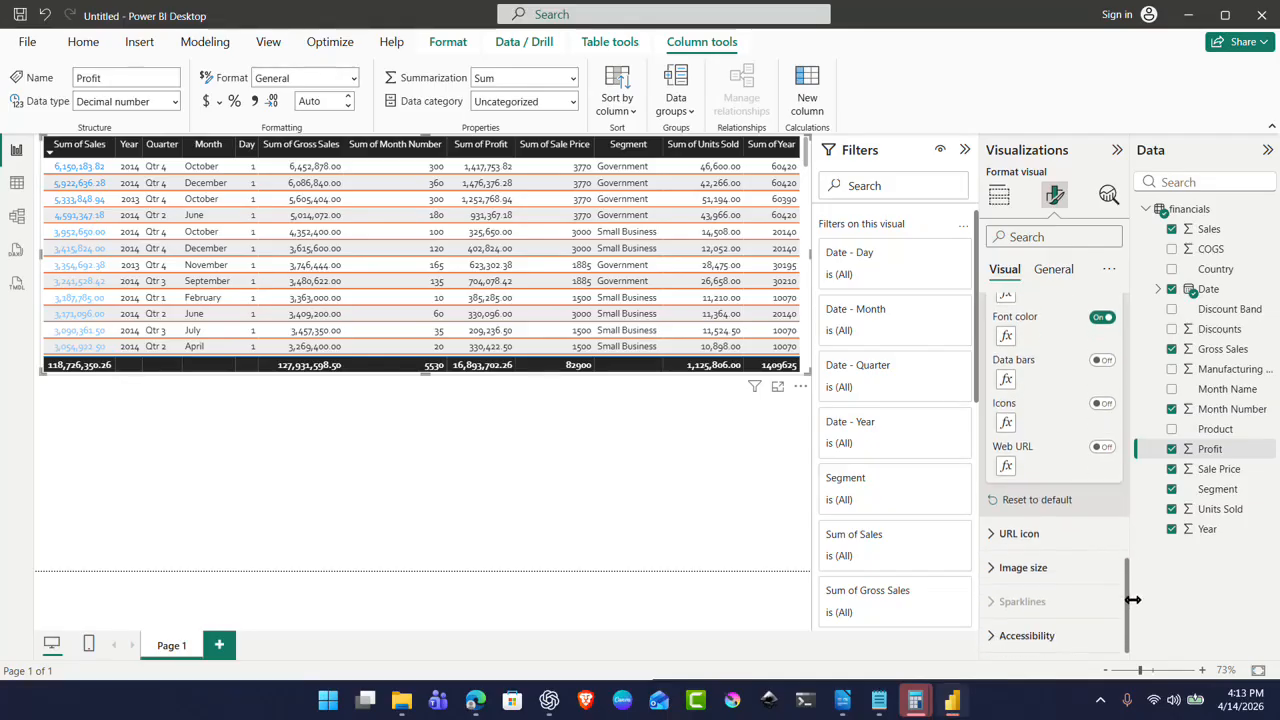
{"action": "left_click", "coordinate": [996, 535]}
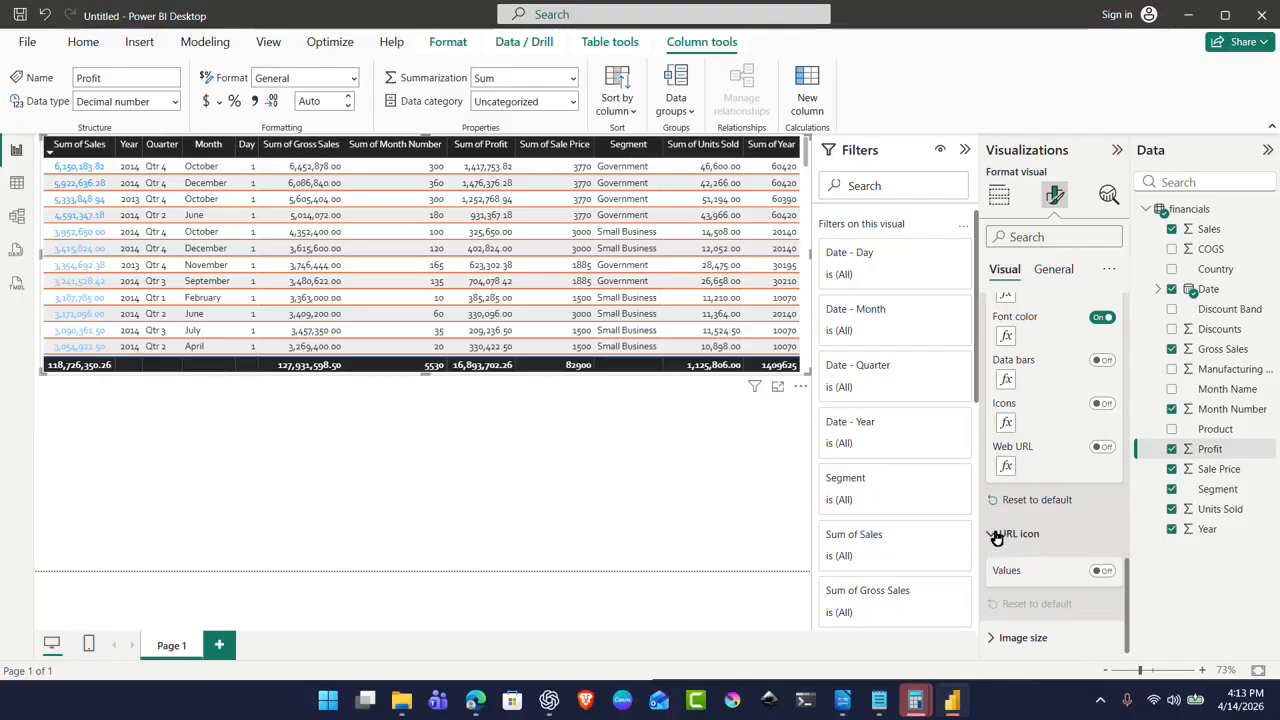
{"action": "left_click", "coordinate": [1102, 572]}
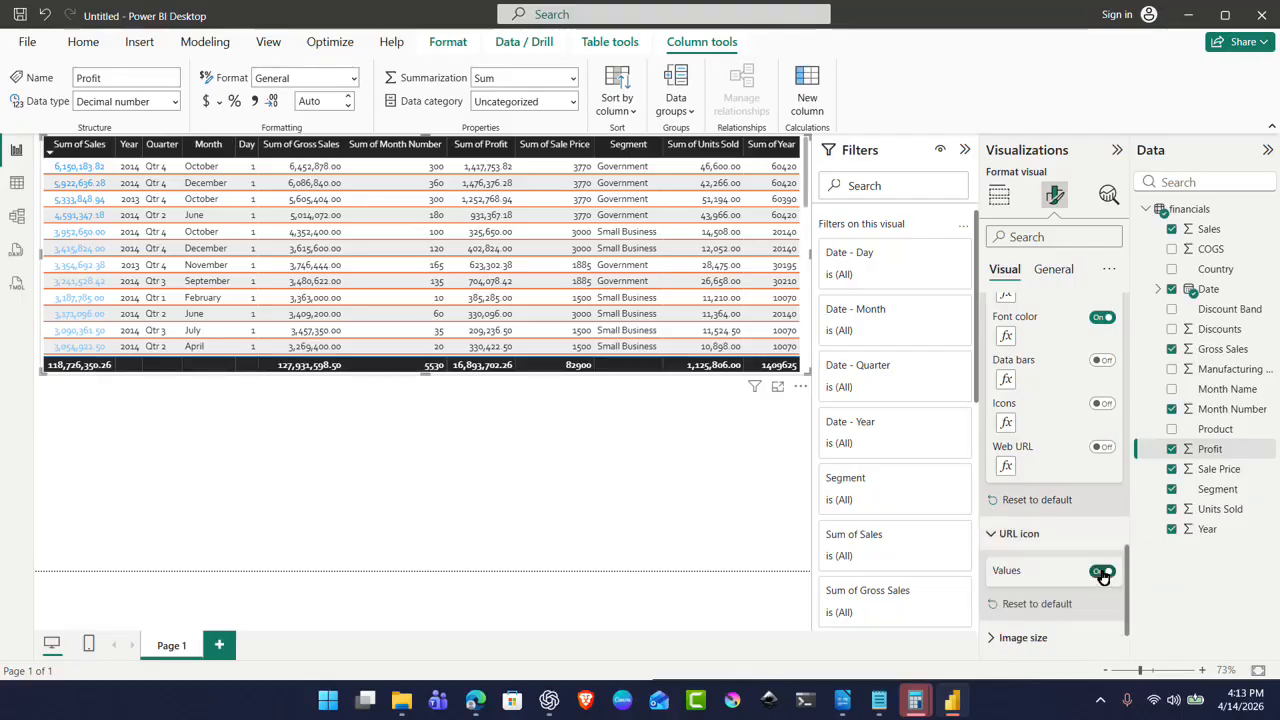
Step: Set the Accessibility option Refer to row by to Month
{"action": "scroll", "coordinate": [1103, 577], "scroll_direction": "down", "scroll_amount": 1}
{"action": "left_click", "coordinate": [995, 570]}
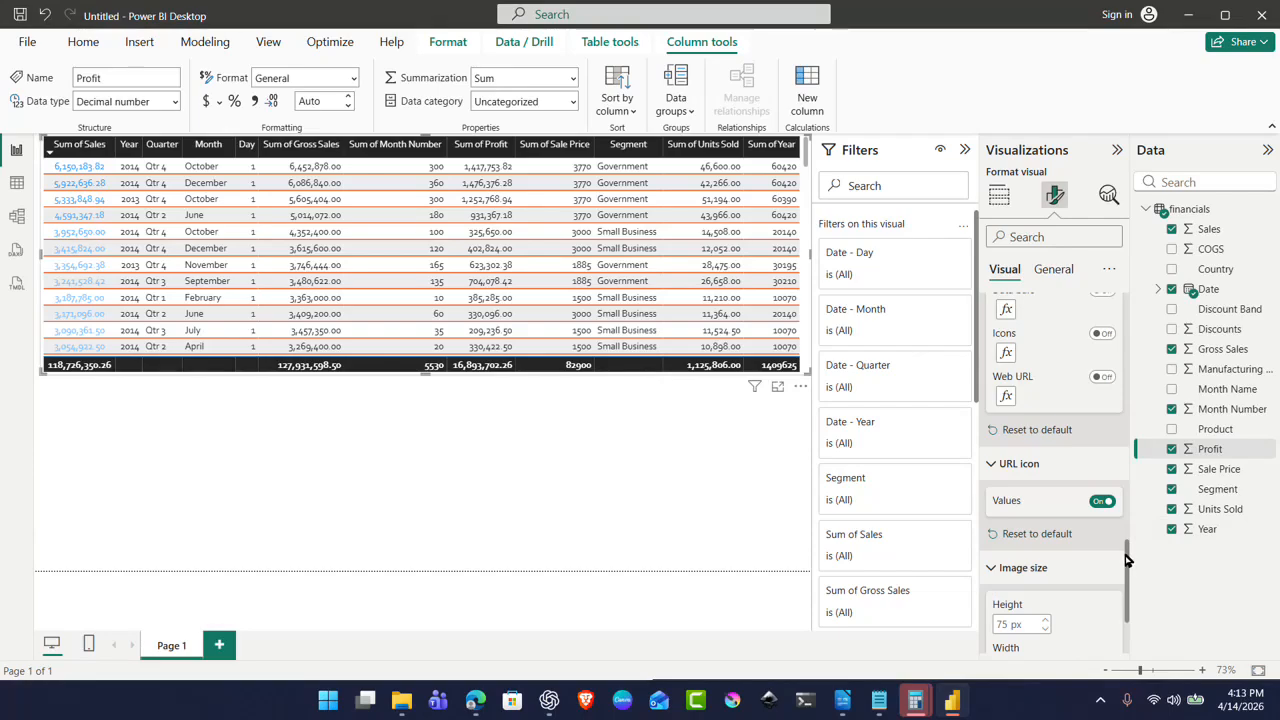
{"action": "left_click_drag", "start_coordinate": [1128, 558], "coordinate": [1145, 598]}
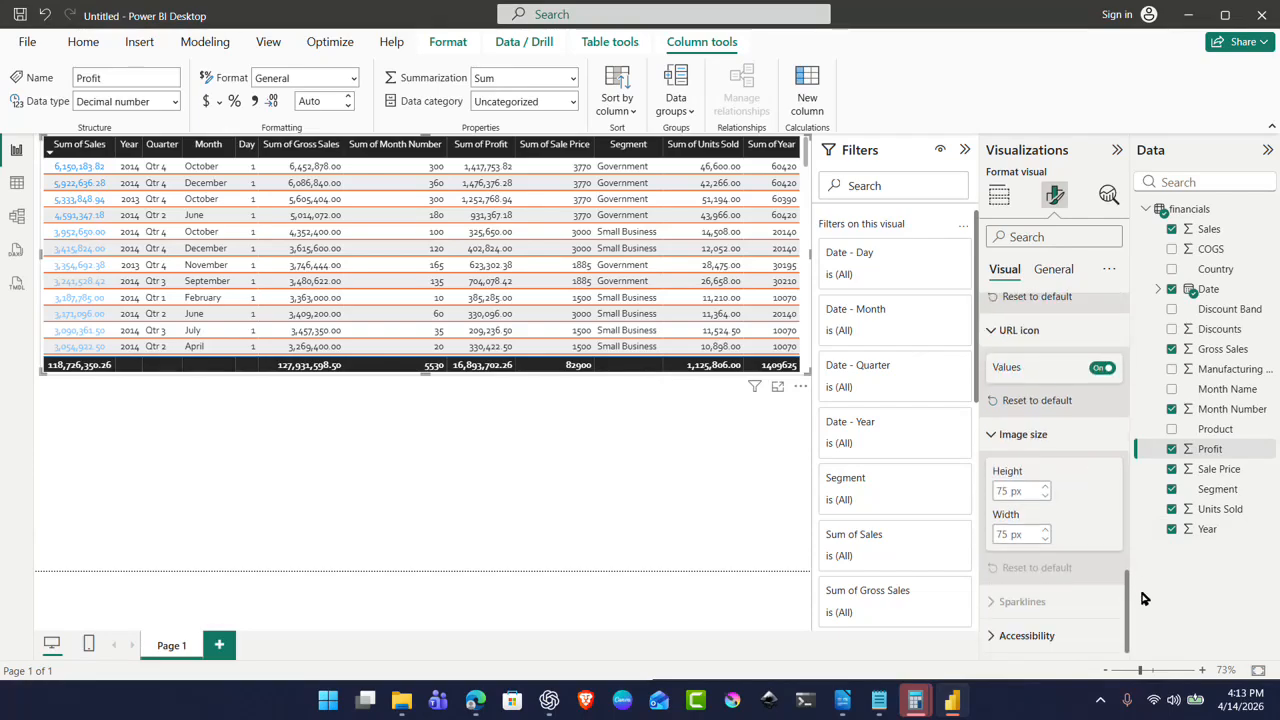
{"action": "left_click", "coordinate": [1030, 636]}
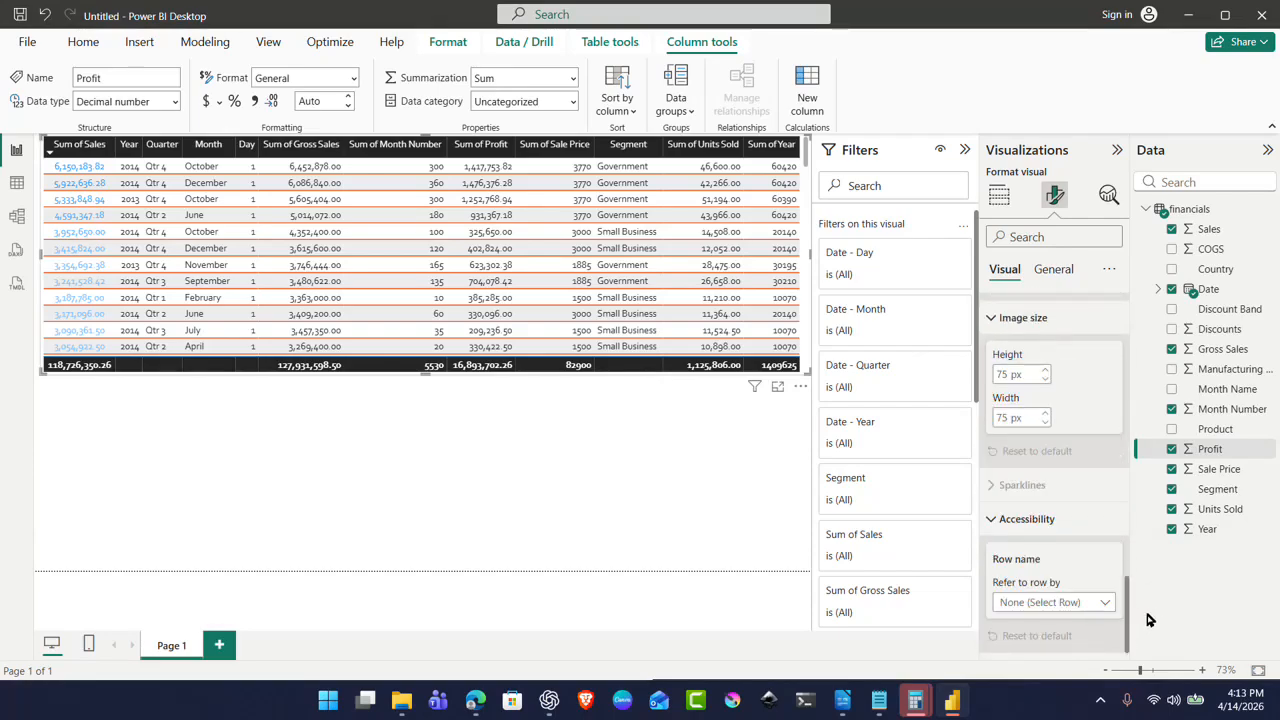
{"action": "left_click", "coordinate": [1085, 603]}
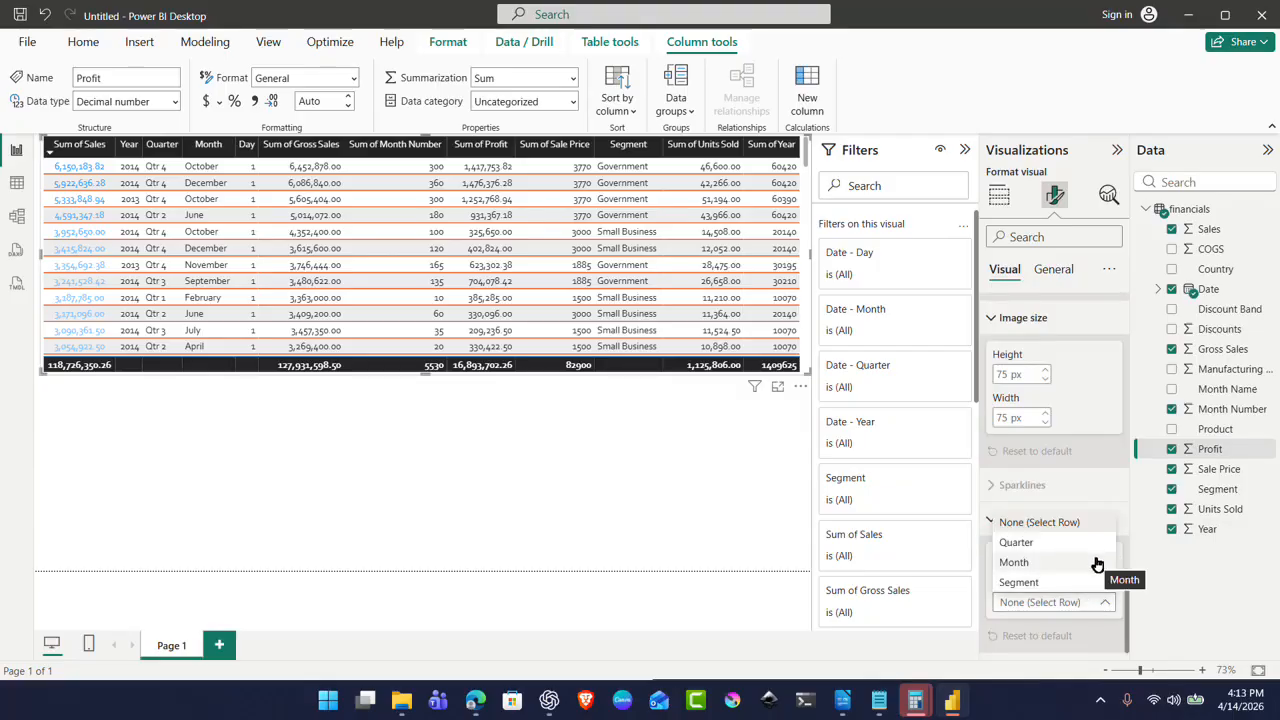
{"action": "left_click", "coordinate": [1096, 565]}
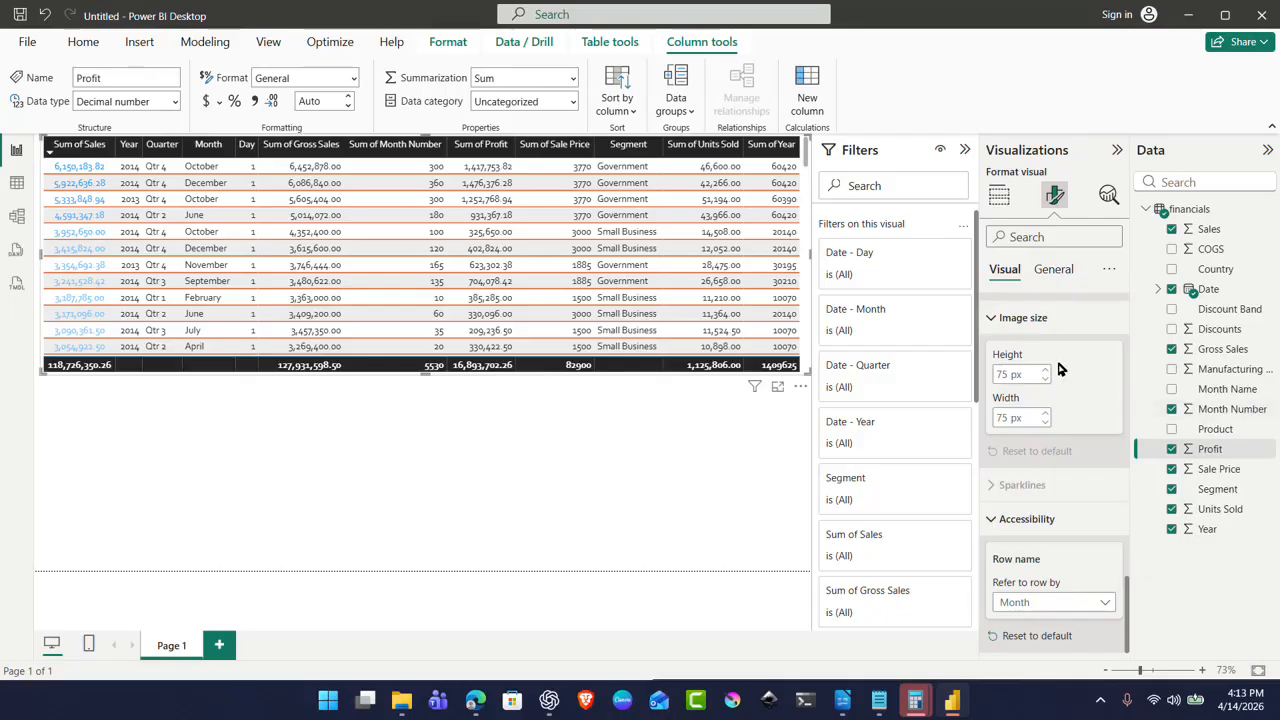
Step: On the General tab, check the Properties size, position and padding, then turn the table's Title on
{"action": "left_click", "coordinate": [1057, 200]}
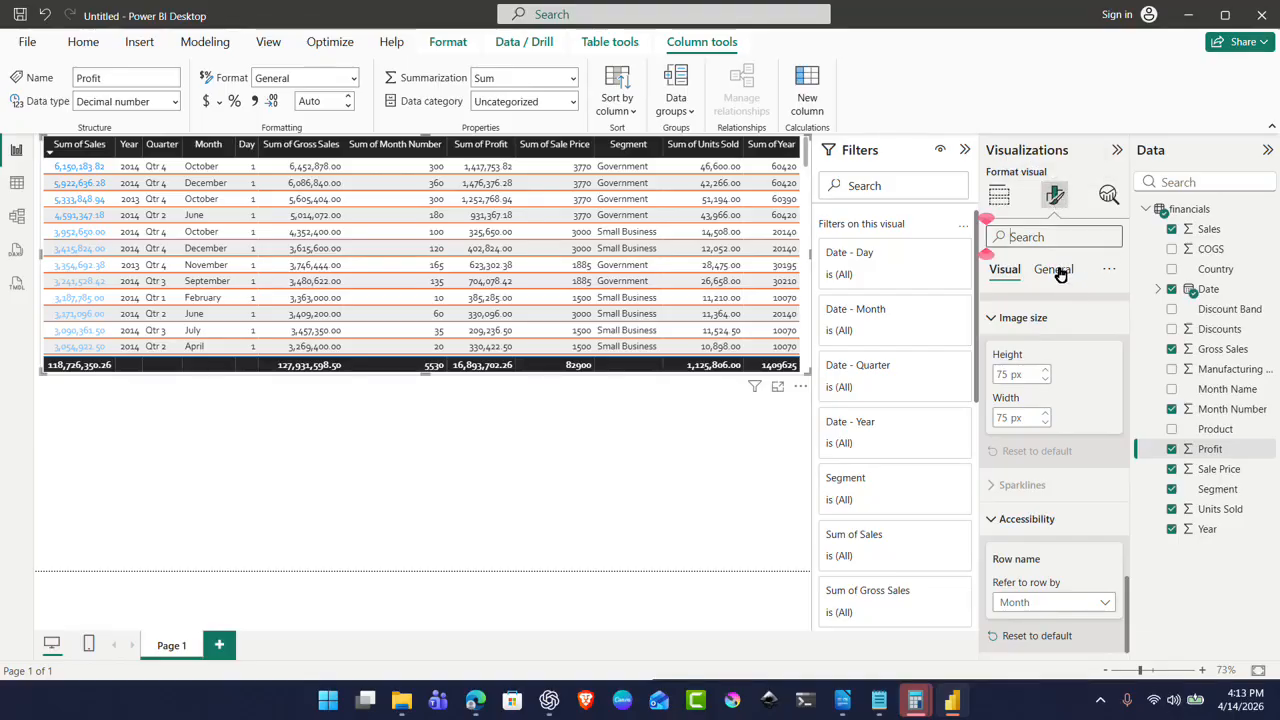
{"action": "left_click", "coordinate": [1058, 270]}
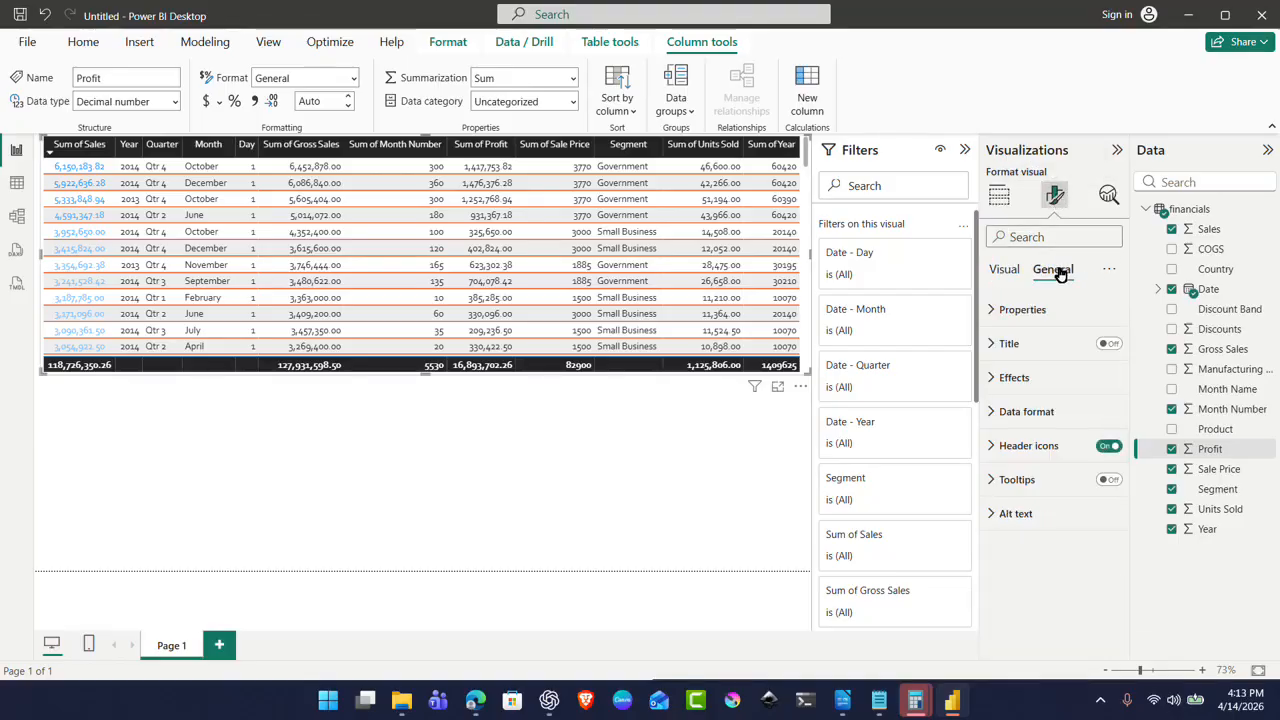
{"action": "left_click", "coordinate": [1000, 312]}
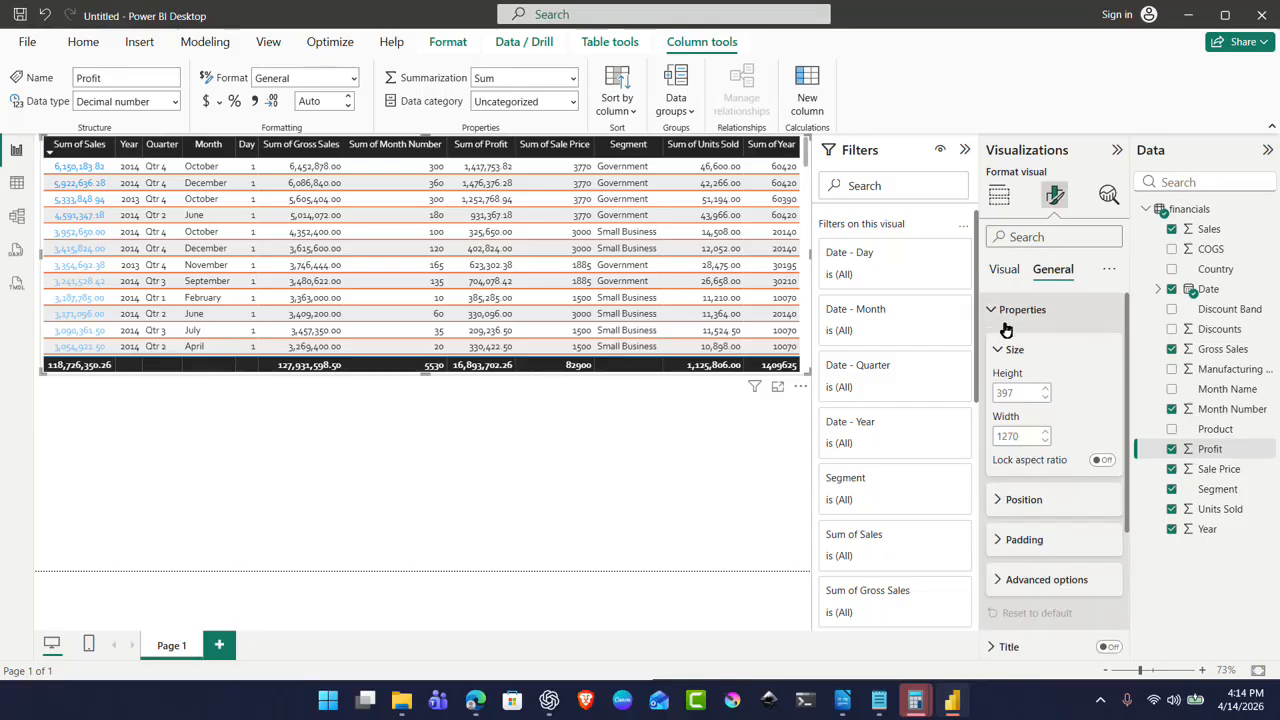
{"action": "left_click", "coordinate": [1000, 352]}
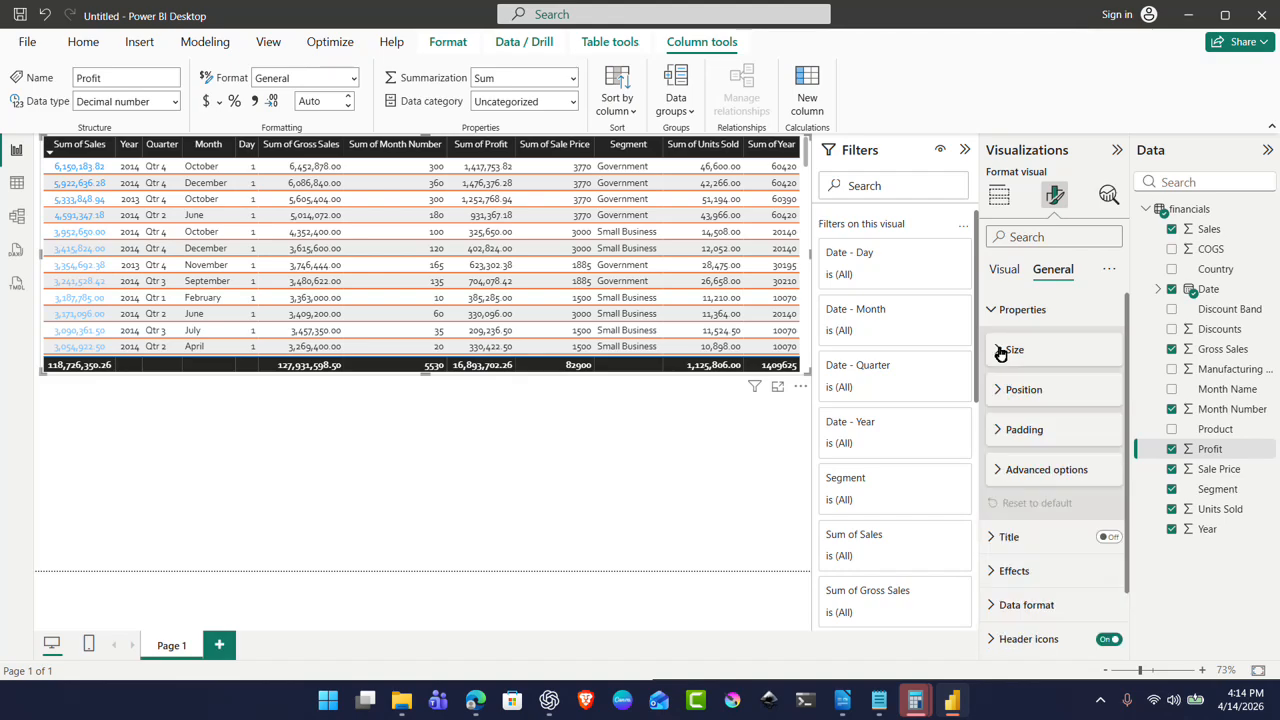
{"action": "left_click", "coordinate": [1022, 394]}
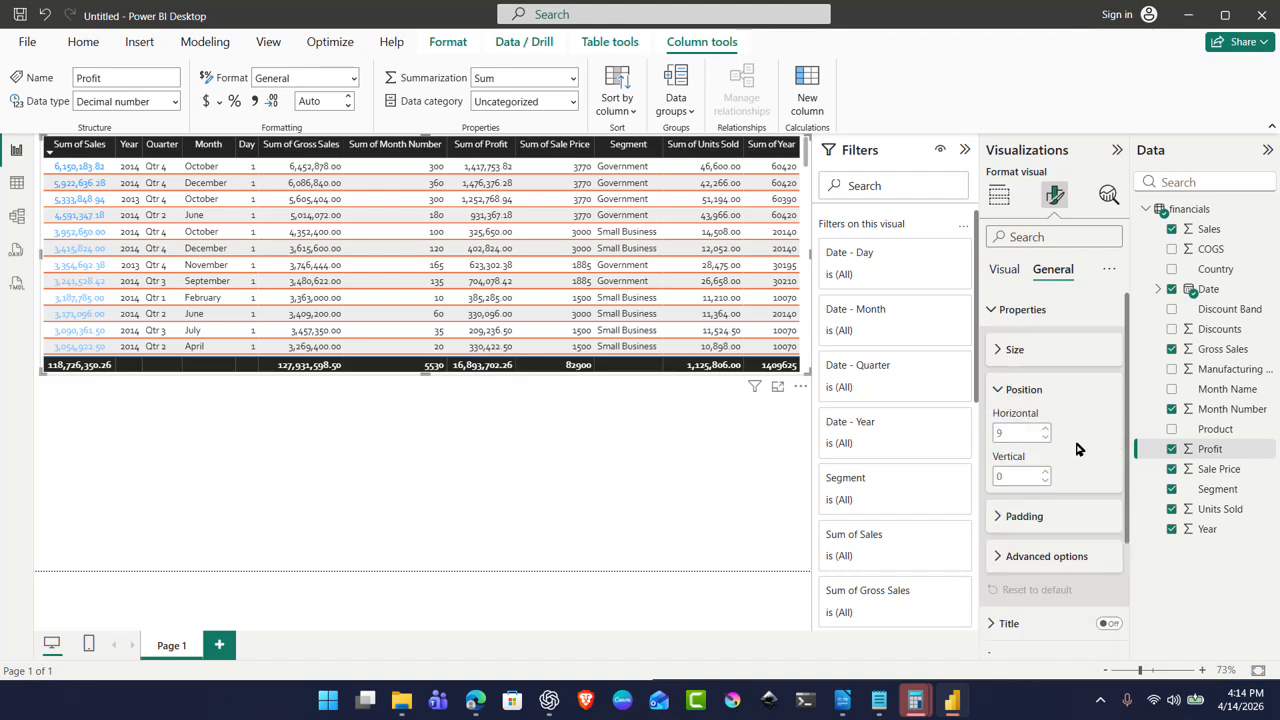
{"action": "left_click", "coordinate": [1004, 349]}
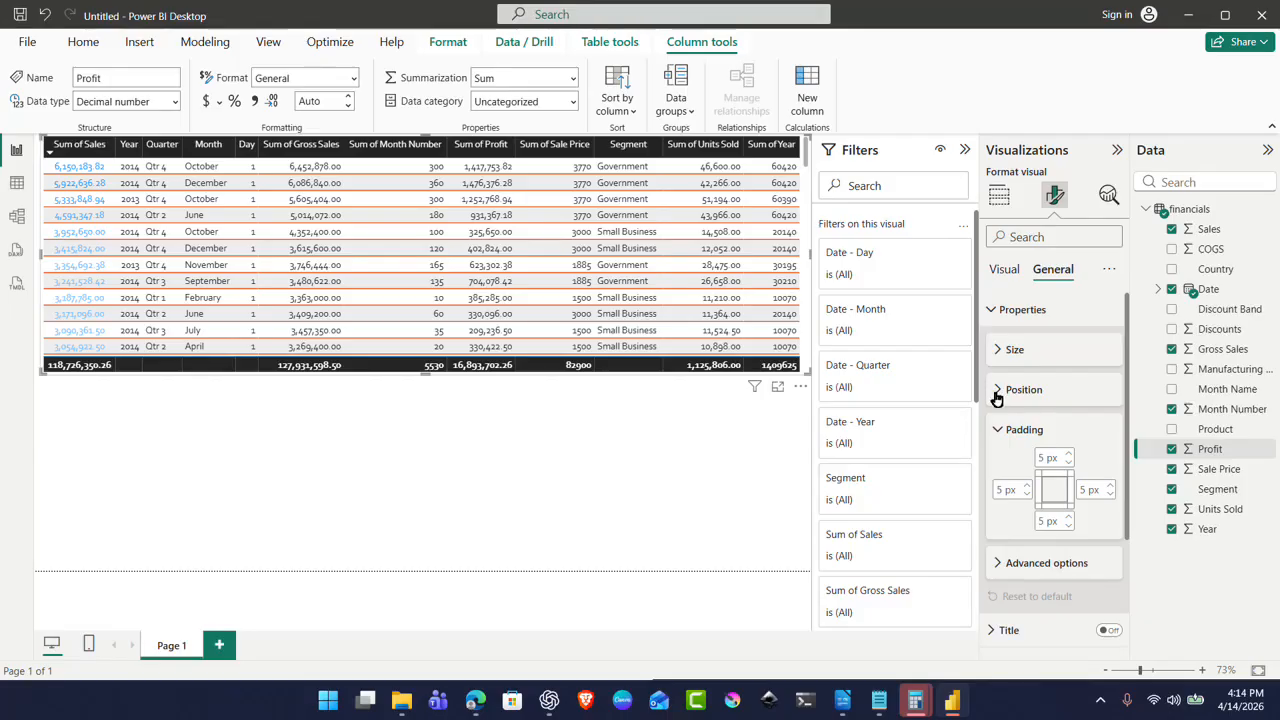
{"action": "left_click", "coordinate": [1004, 433]}
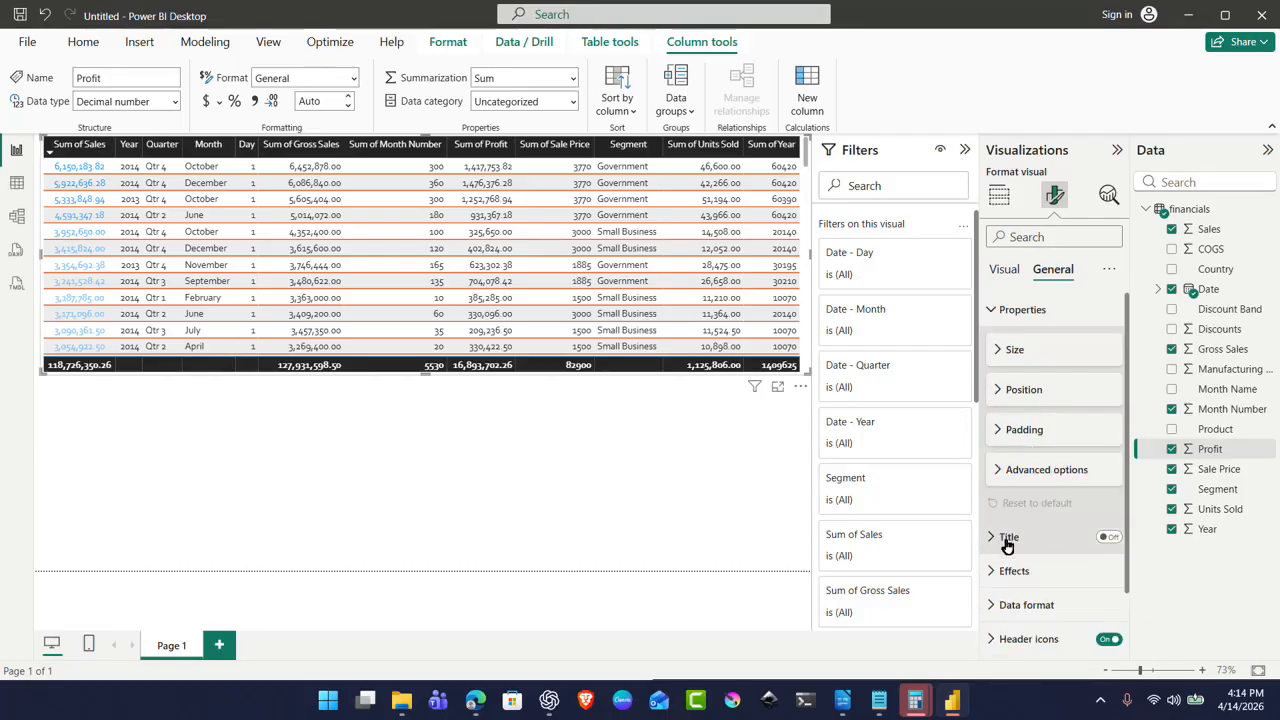
{"action": "left_click", "coordinate": [1108, 539]}
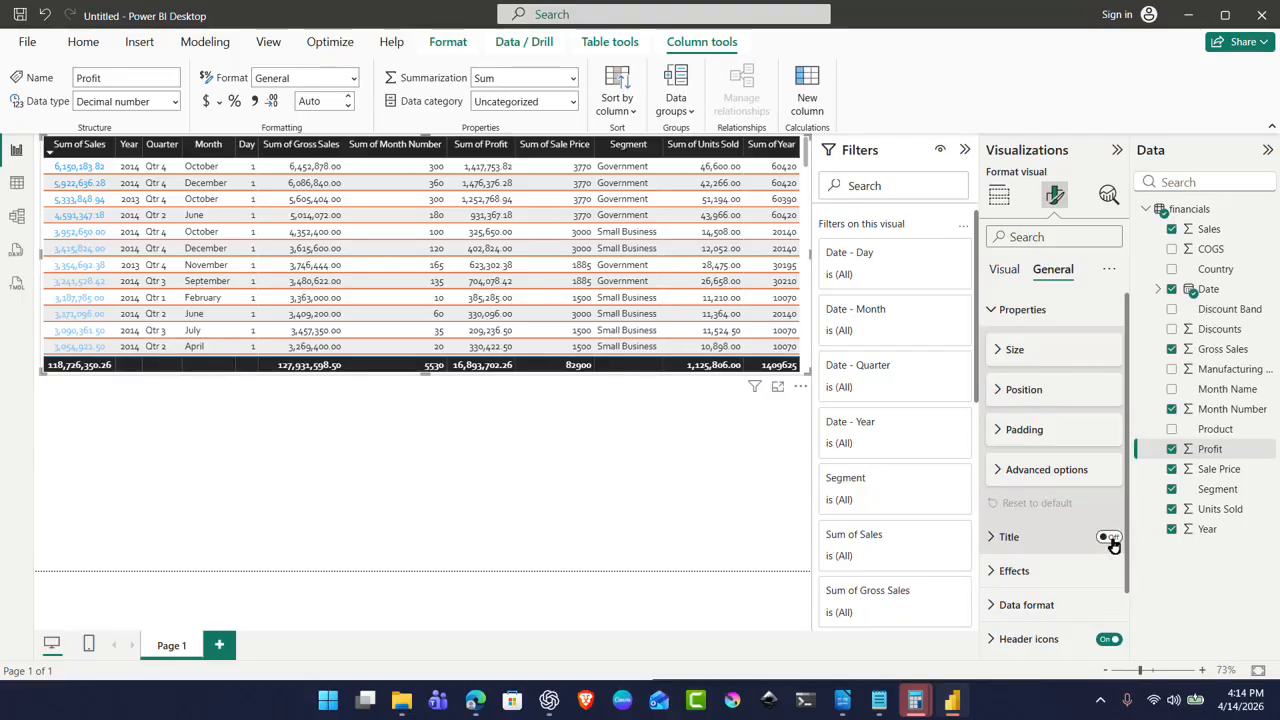
Step: Title the table 'Monthly Sales' with the Heading 2 level
{"action": "left_click", "coordinate": [996, 540]}
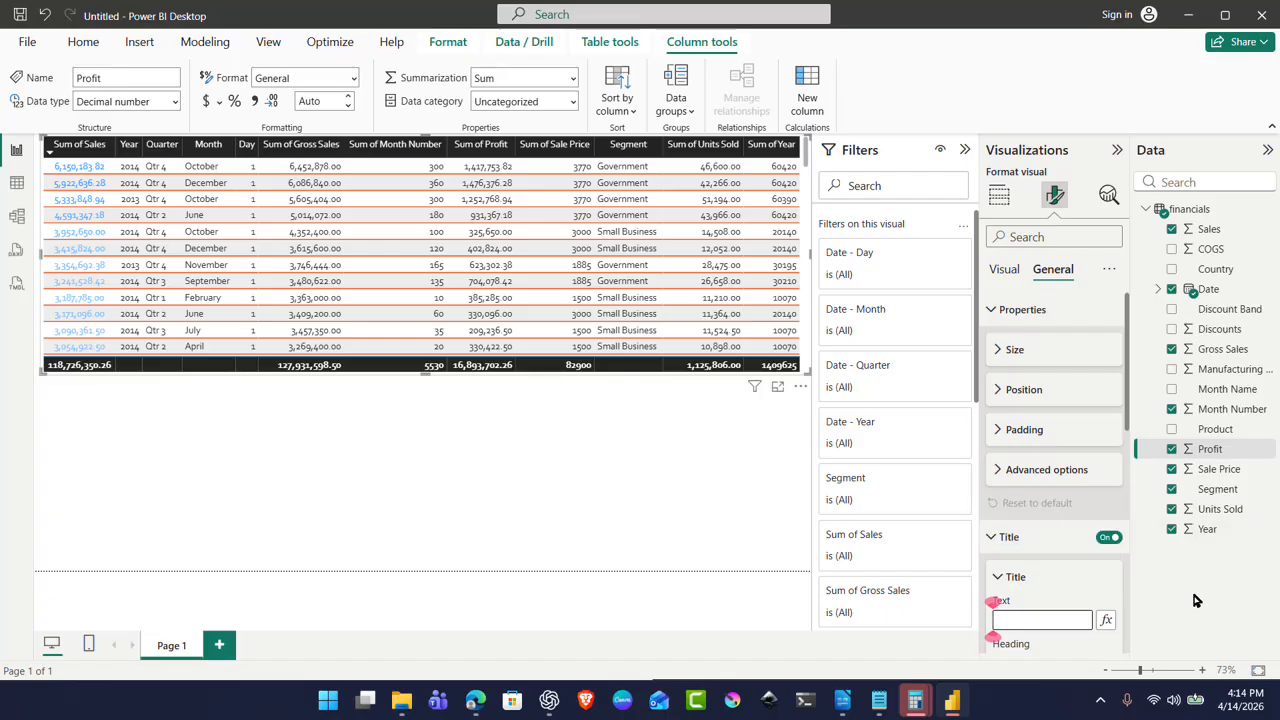
{"action": "type", "text": "Monthly Sales"}
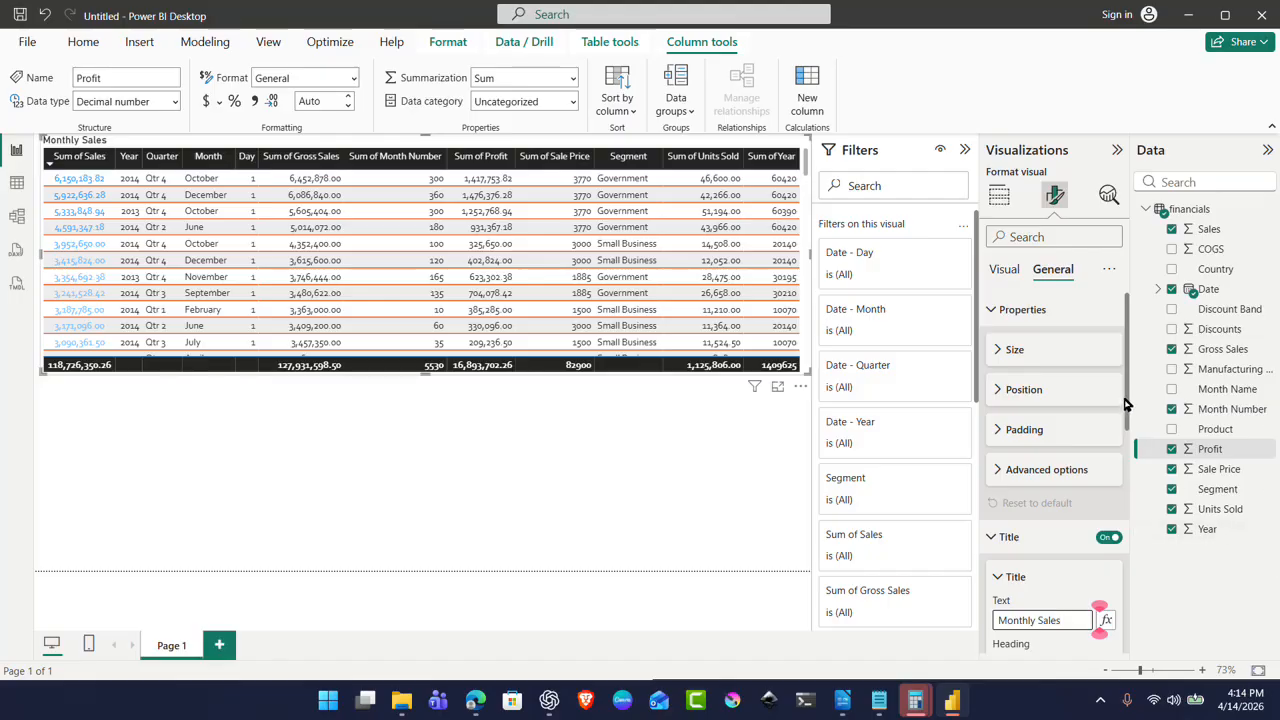
{"action": "left_click_drag", "start_coordinate": [1130, 407], "coordinate": [1140, 490]}
{"action": "left_click", "coordinate": [1106, 449]}
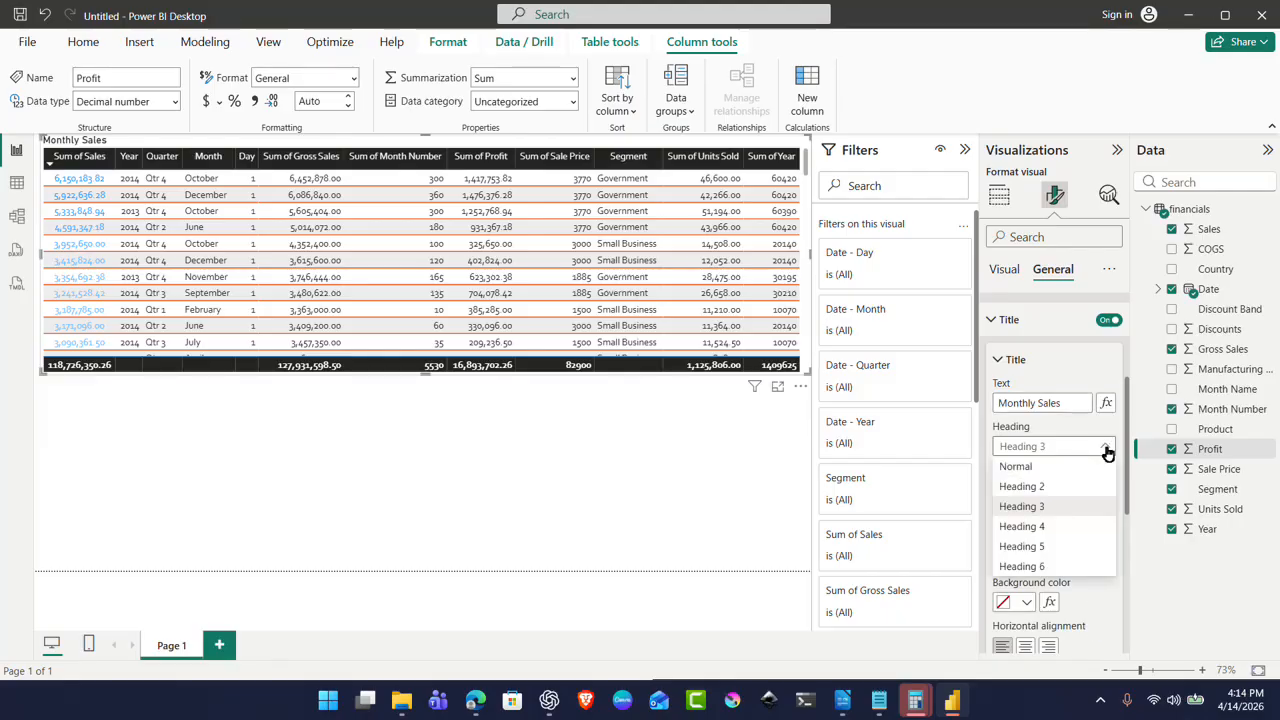
{"action": "left_click", "coordinate": [1067, 487]}
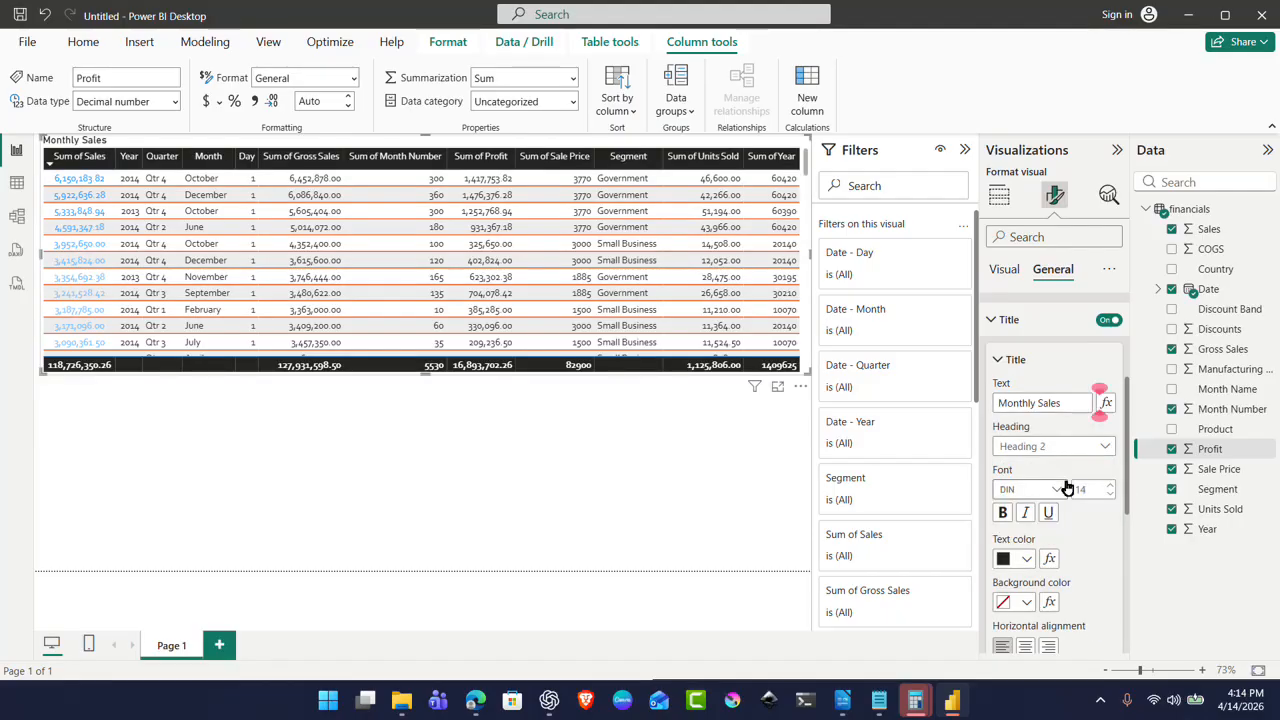
Step: Format the Monthly Sales title in Corbel 26, bold and centred
{"action": "left_click", "coordinate": [1058, 489]}
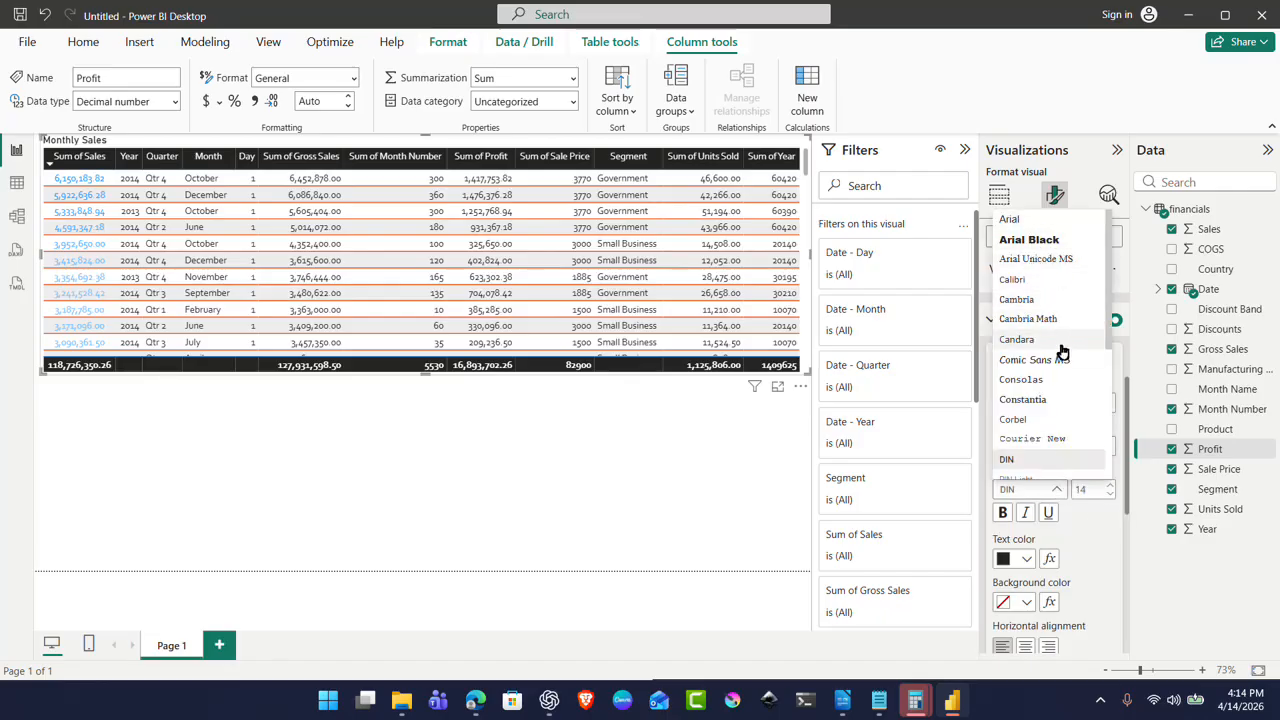
{"action": "left_click", "coordinate": [1062, 420]}
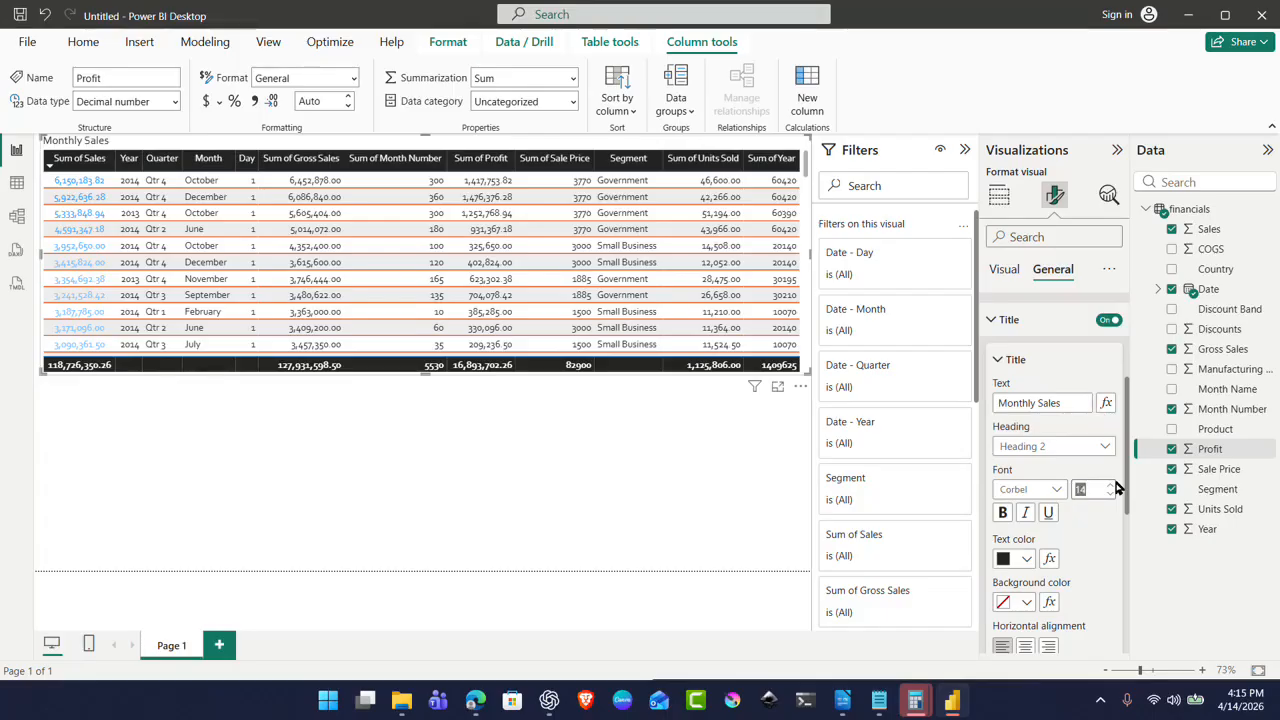
{"action": "double_click", "coordinate": [1110, 486]}
{"action": "triple_click", "coordinate": [1110, 488]}
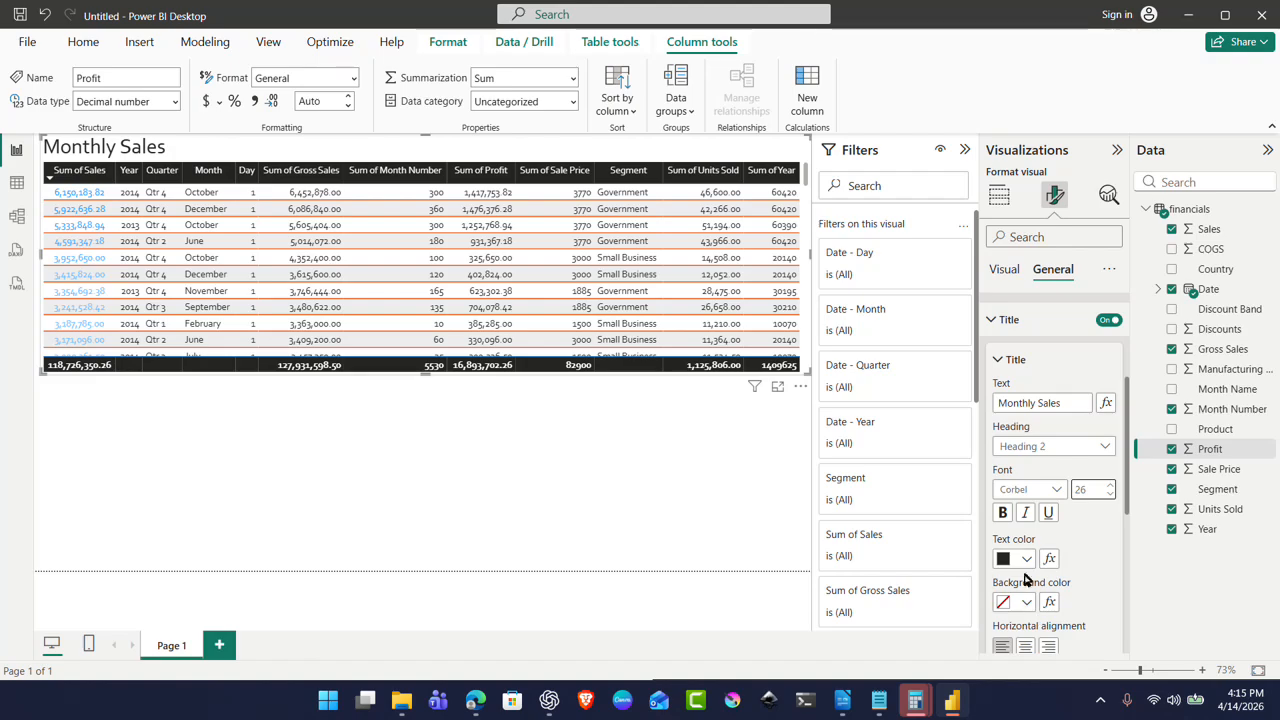
{"action": "left_click", "coordinate": [1005, 515]}
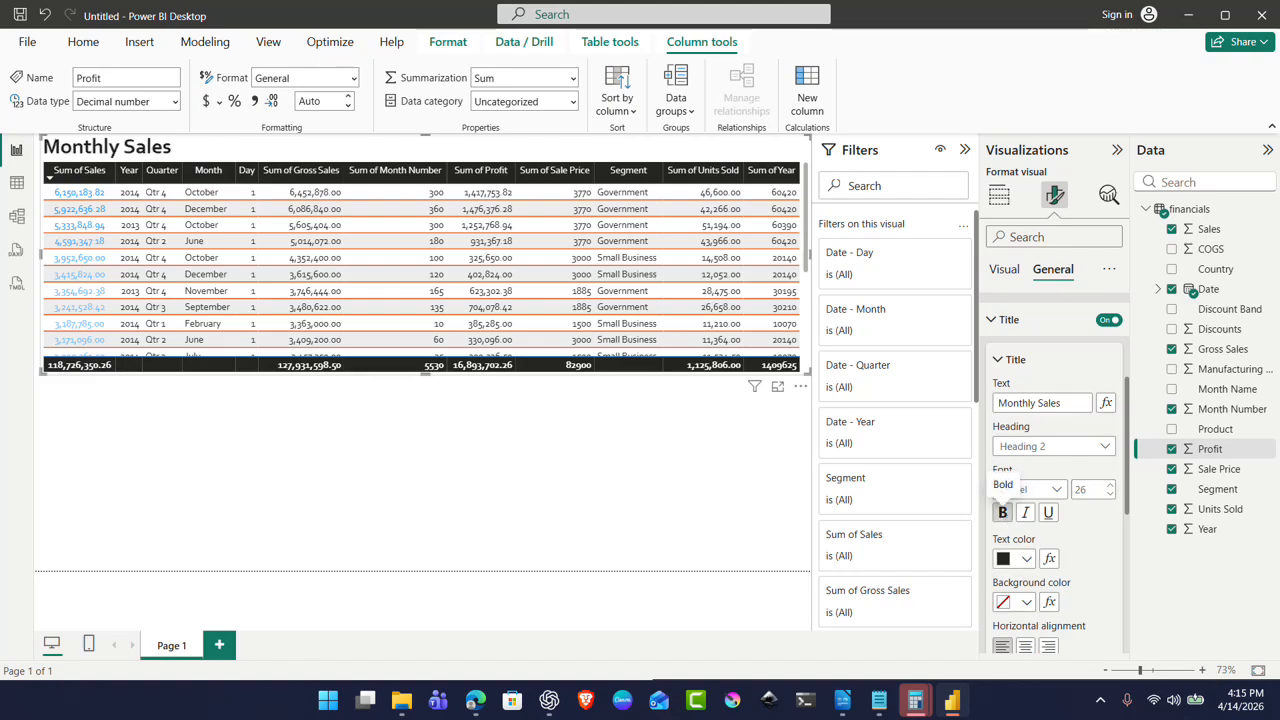
{"action": "left_click", "coordinate": [1031, 646]}
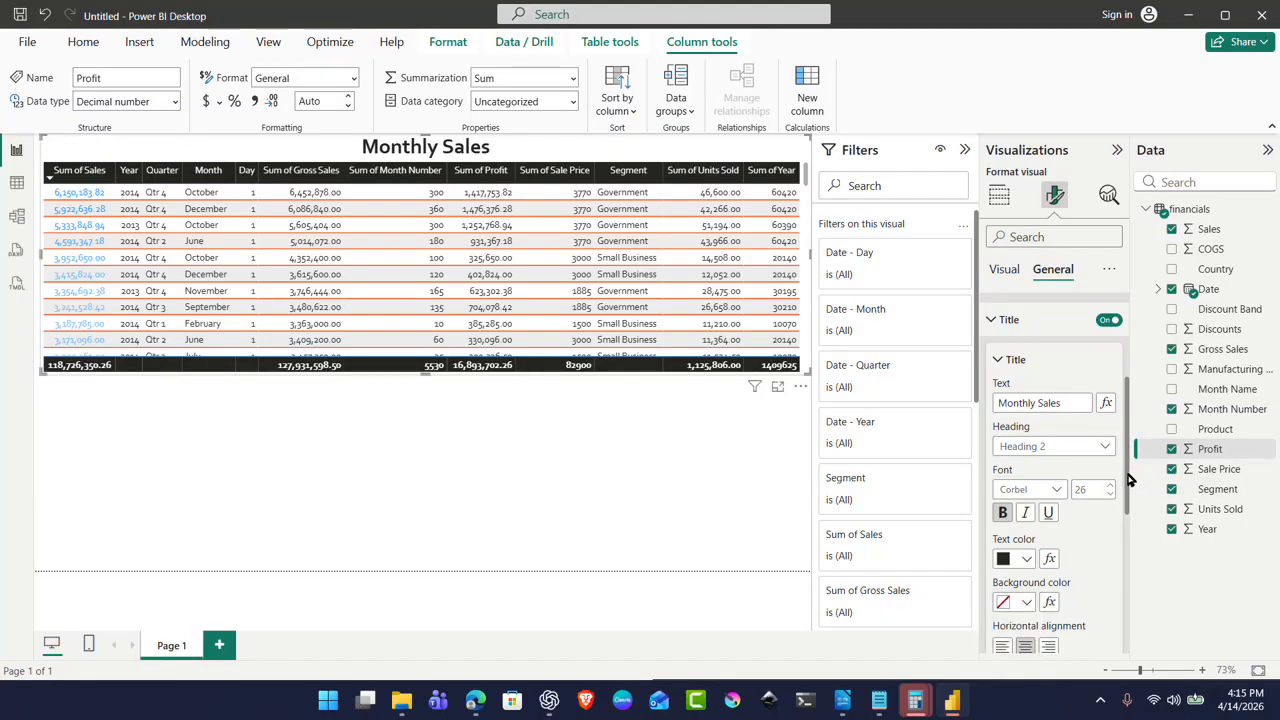
{"action": "left_click_drag", "start_coordinate": [1128, 480], "coordinate": [1155, 605]}
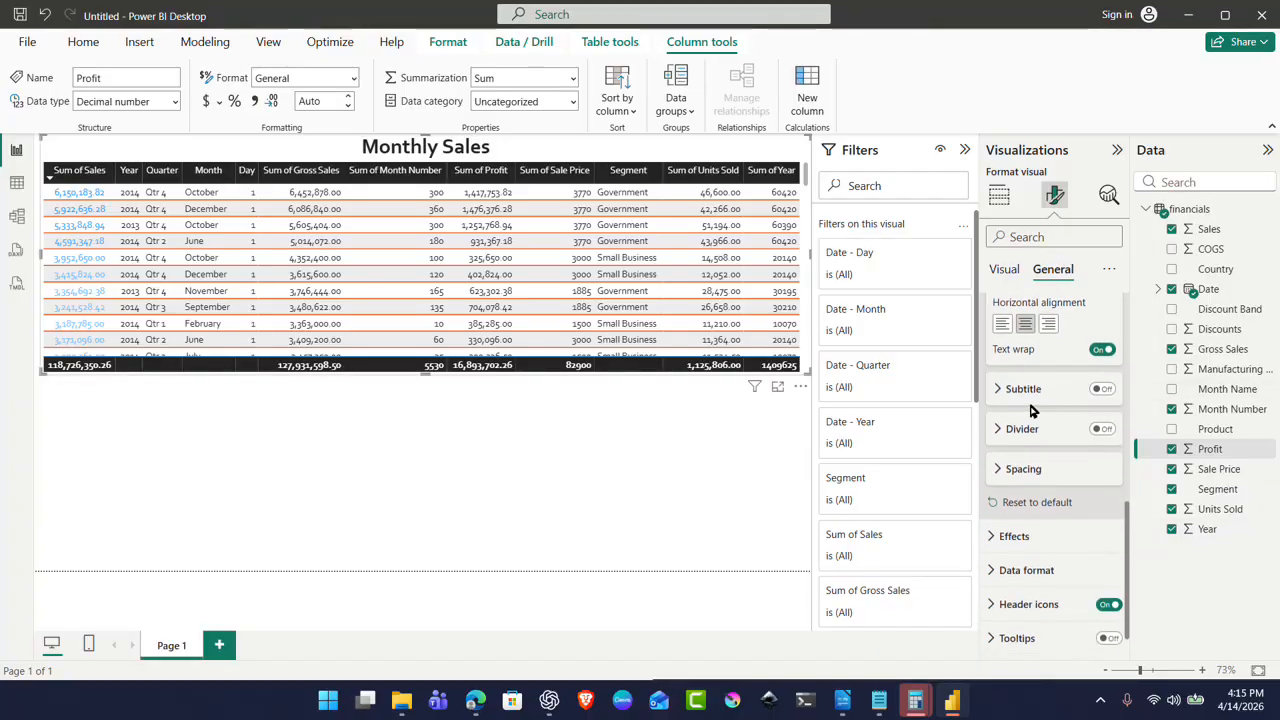
Step: Expand Subtitle and turn it on, keeping the default Heading 4, Segoe UI 10
{"action": "left_click", "coordinate": [996, 392]}
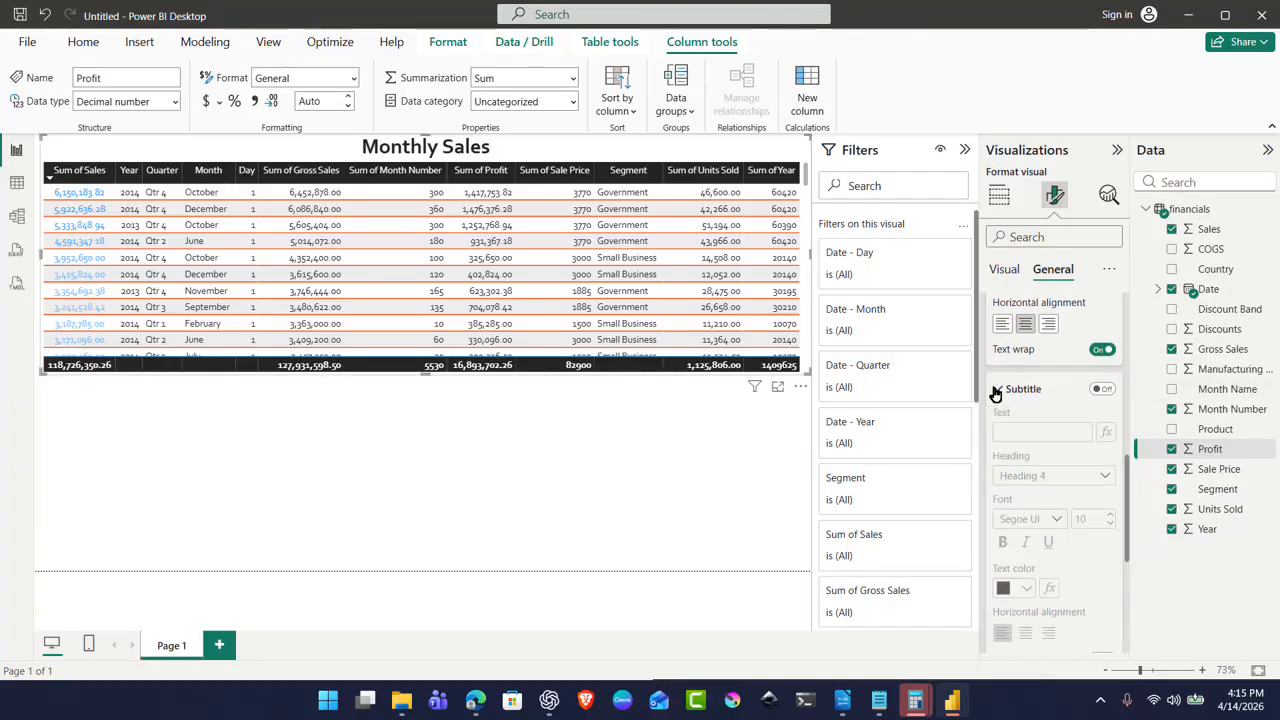
{"action": "left_click", "coordinate": [1108, 391]}
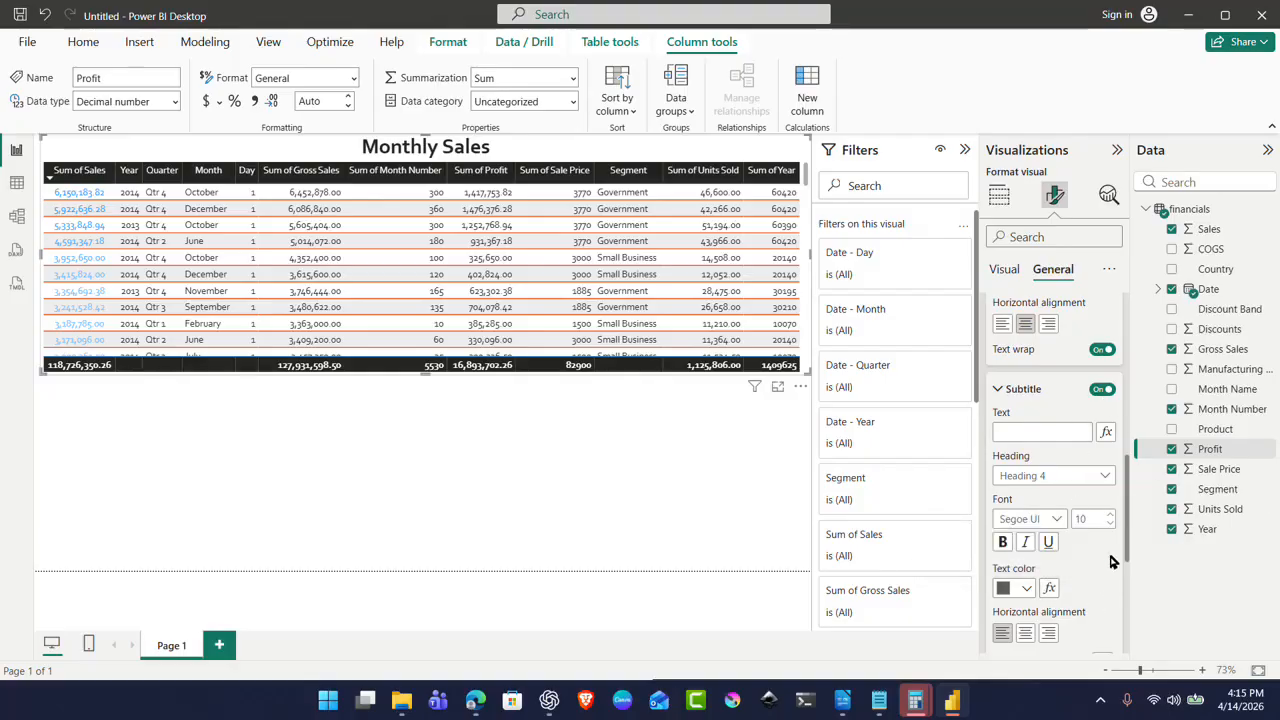
{"action": "left_click_drag", "start_coordinate": [1127, 516], "coordinate": [1148, 619]}
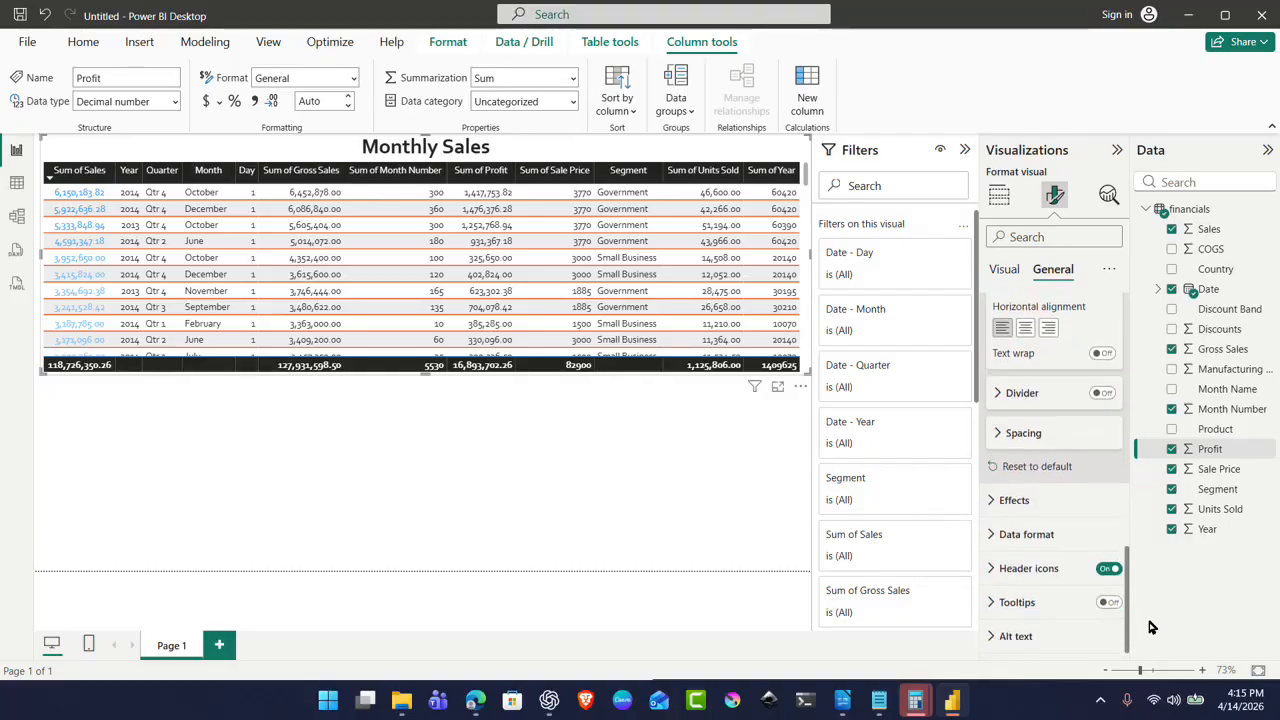
Step: Add a solid black 2 px divider under the title and enable Customize spacing
{"action": "left_click", "coordinate": [996, 397]}
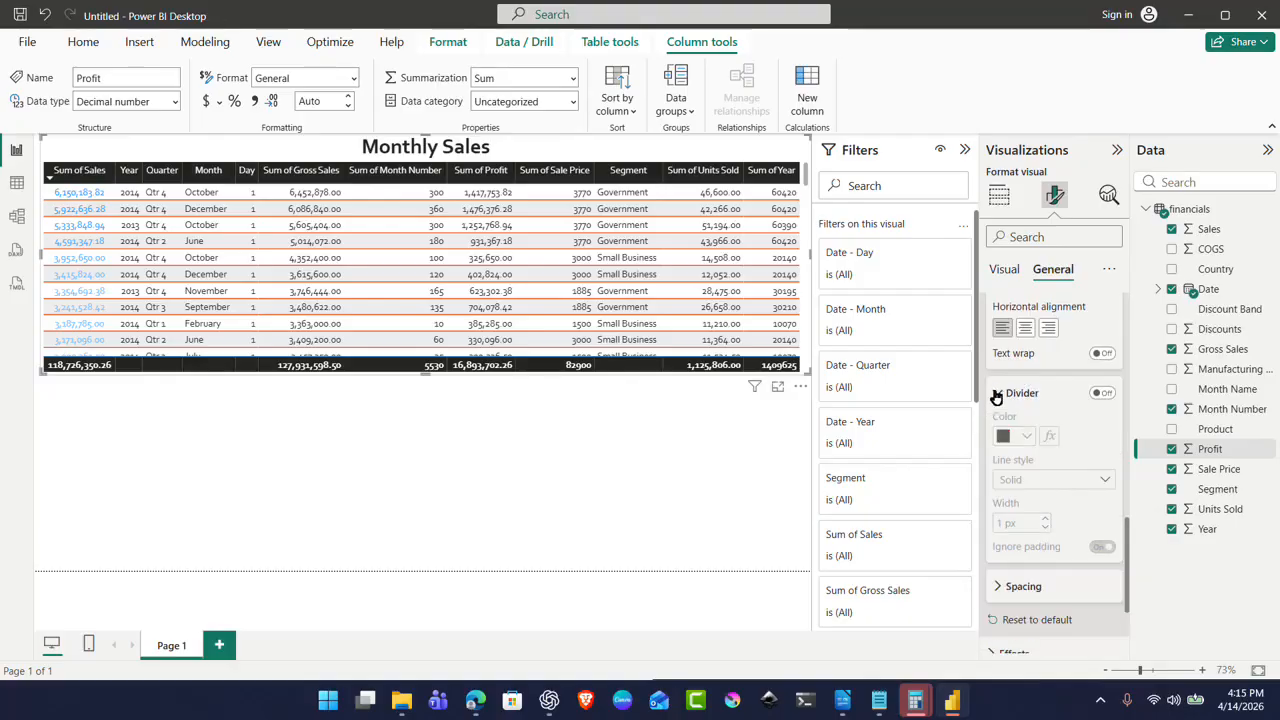
{"action": "left_click", "coordinate": [1103, 394]}
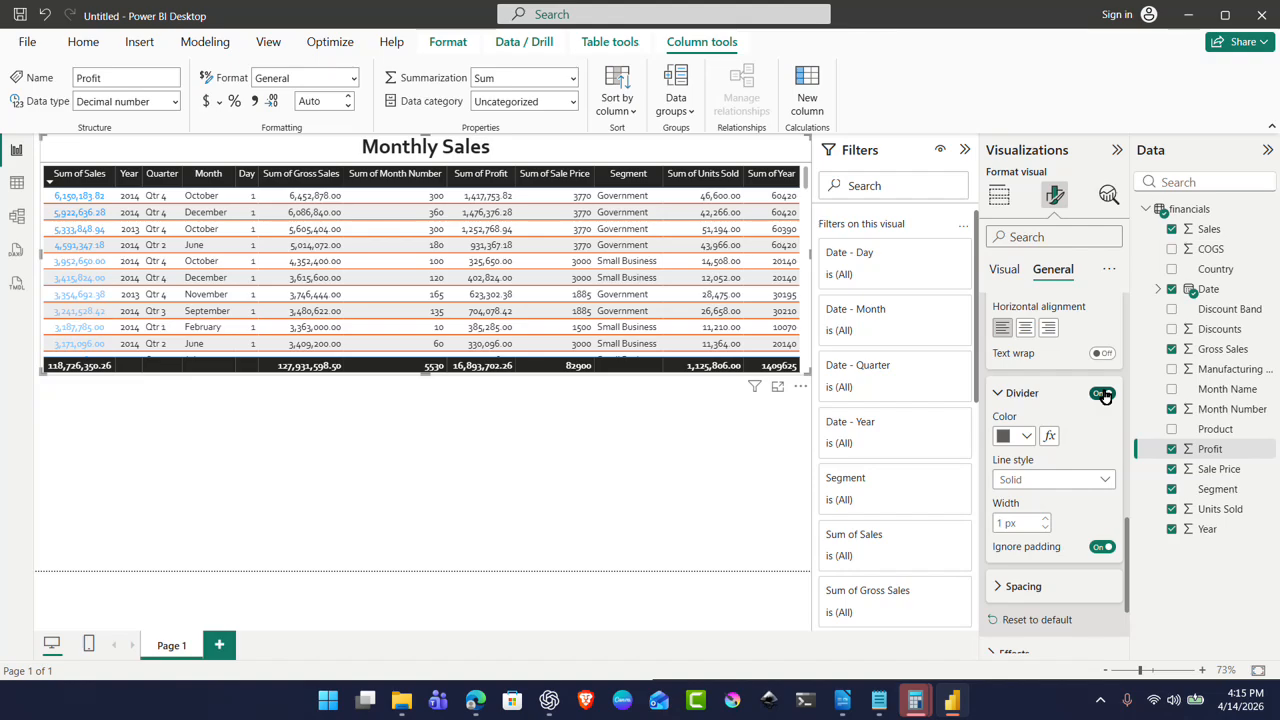
{"action": "left_click", "coordinate": [1026, 437]}
{"action": "left_click", "coordinate": [1039, 331]}
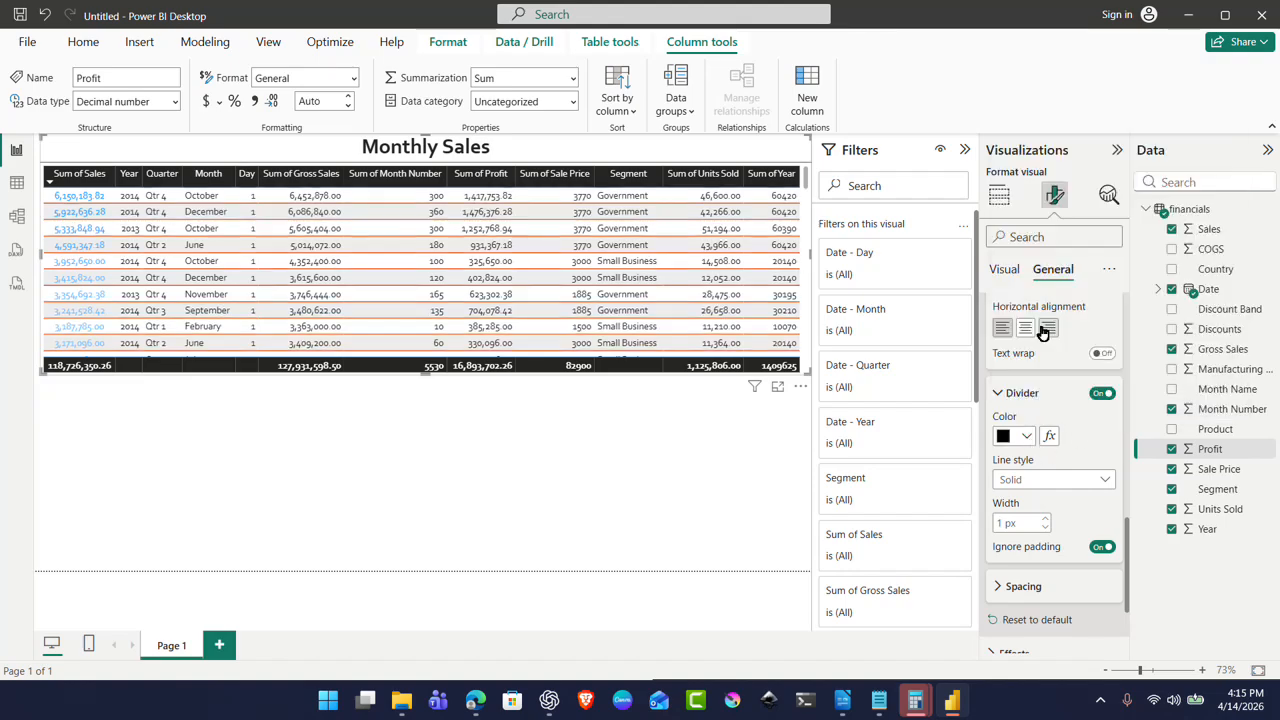
{"action": "left_click", "coordinate": [1068, 482]}
{"action": "left_click", "coordinate": [1066, 503]}
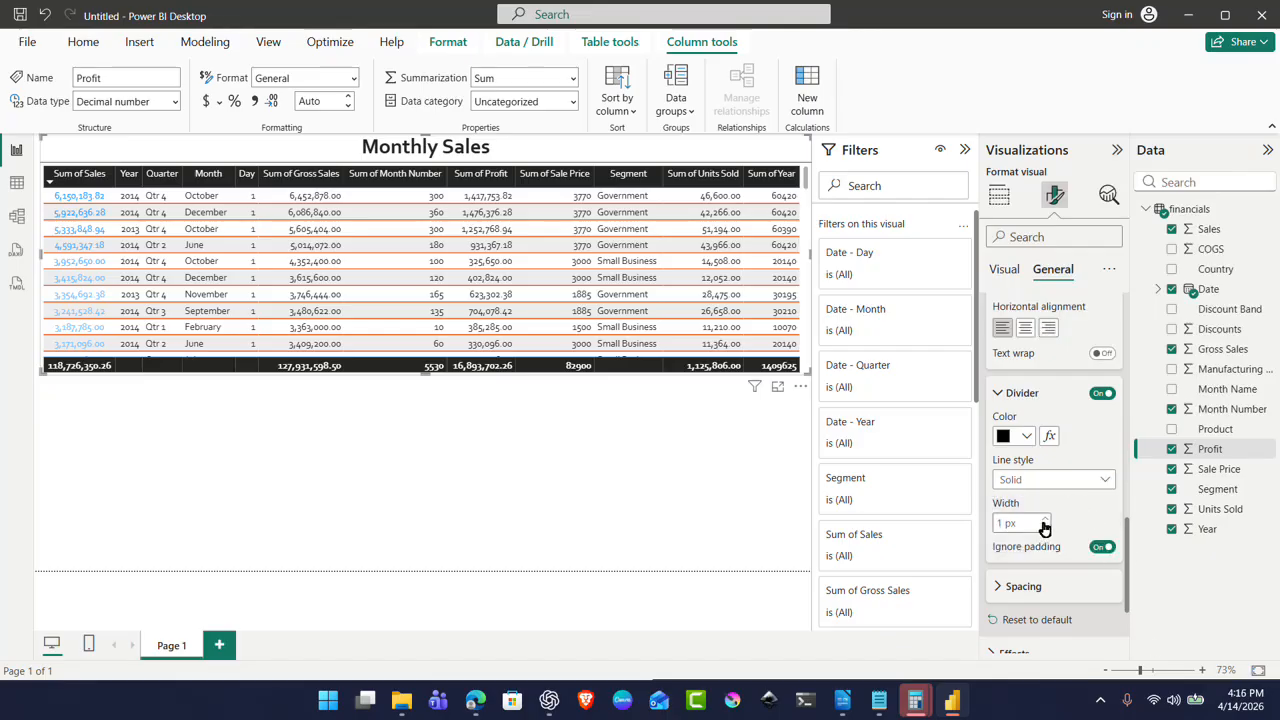
{"action": "left_click", "coordinate": [1044, 519]}
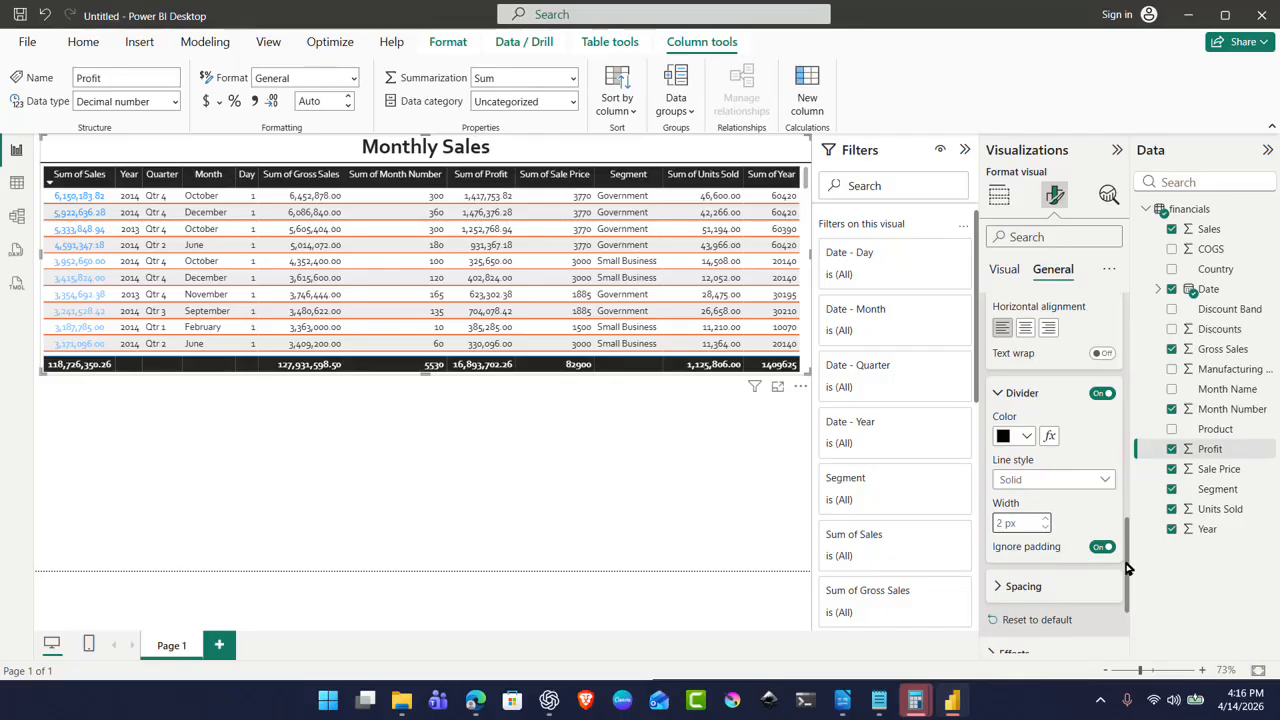
{"action": "left_click", "coordinate": [1055, 590]}
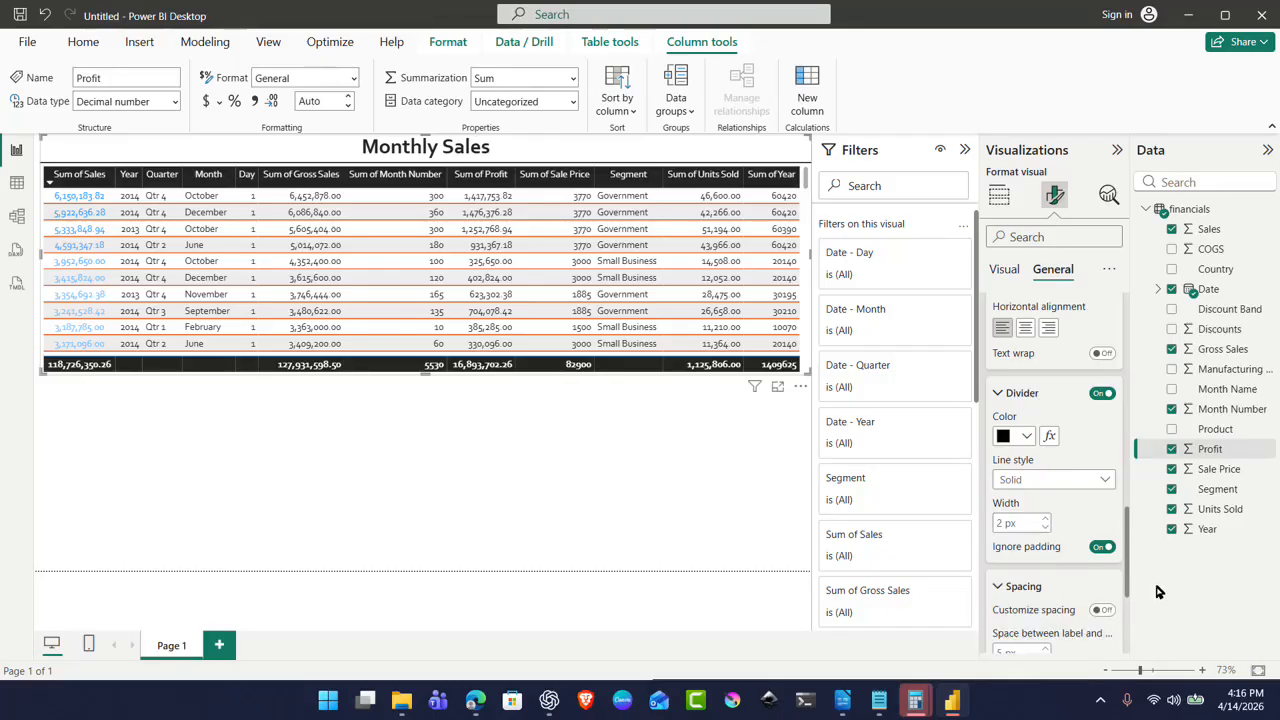
Step: Set the table's space below title, below subtitle and below title area to 7 px each
{"action": "left_click", "coordinate": [1103, 609]}
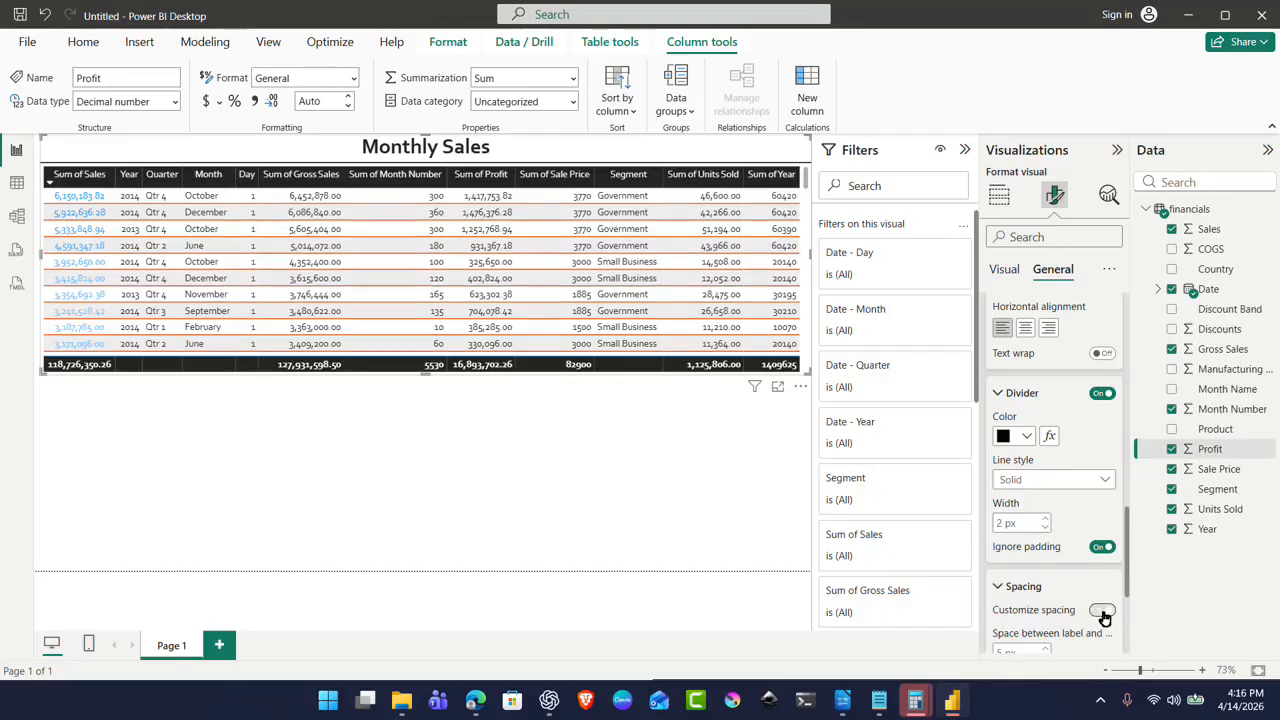
{"action": "scroll", "coordinate": [1127, 555], "scroll_direction": "down", "scroll_amount": 4}
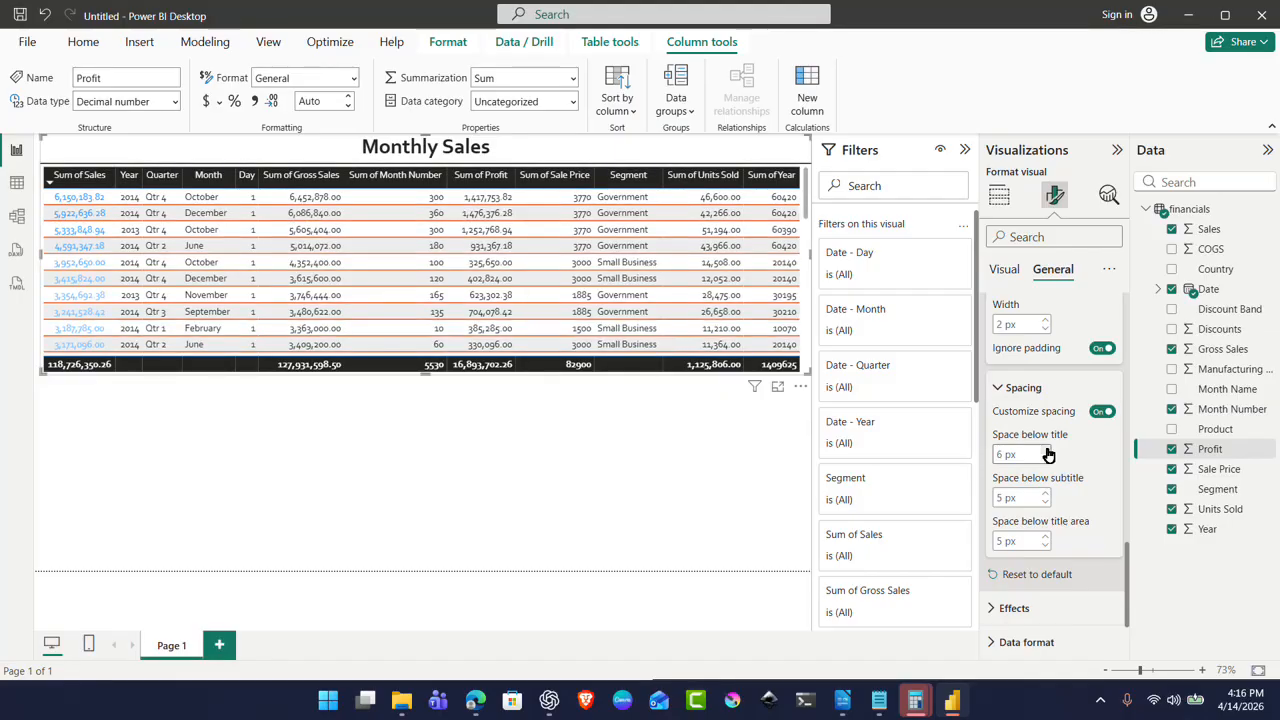
{"action": "left_click", "coordinate": [1045, 494]}
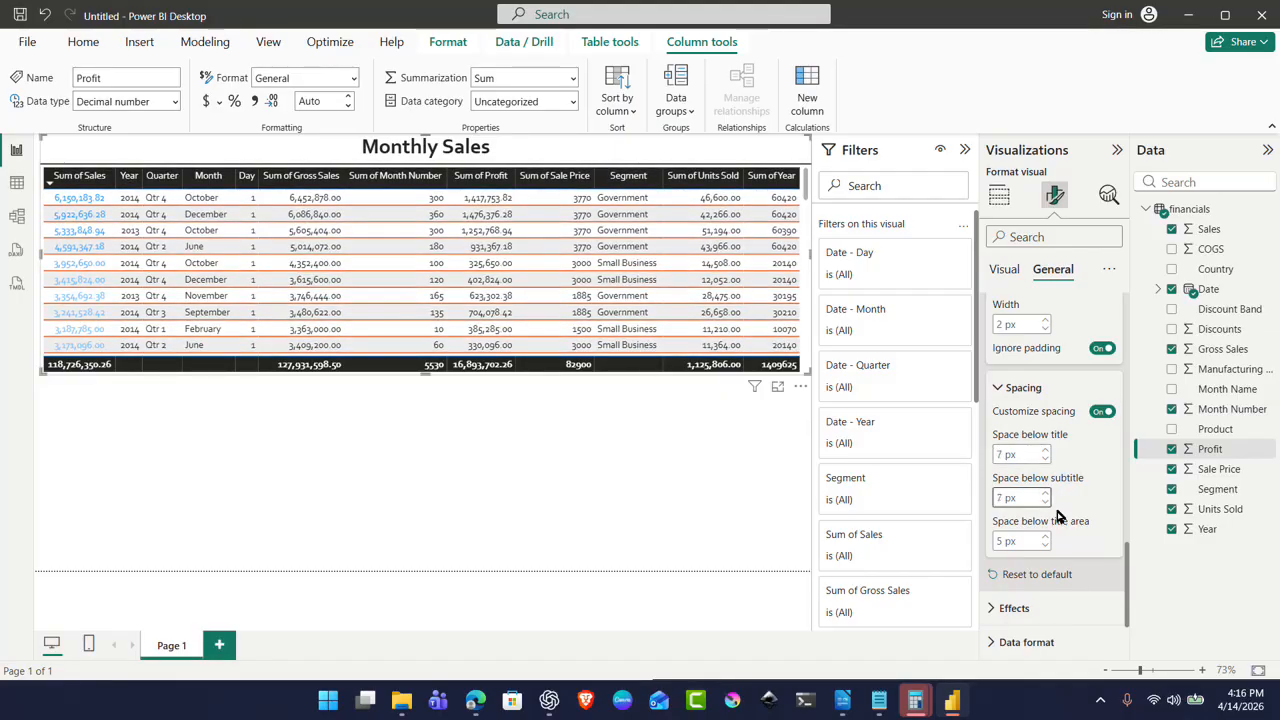
{"action": "left_click", "coordinate": [1045, 537]}
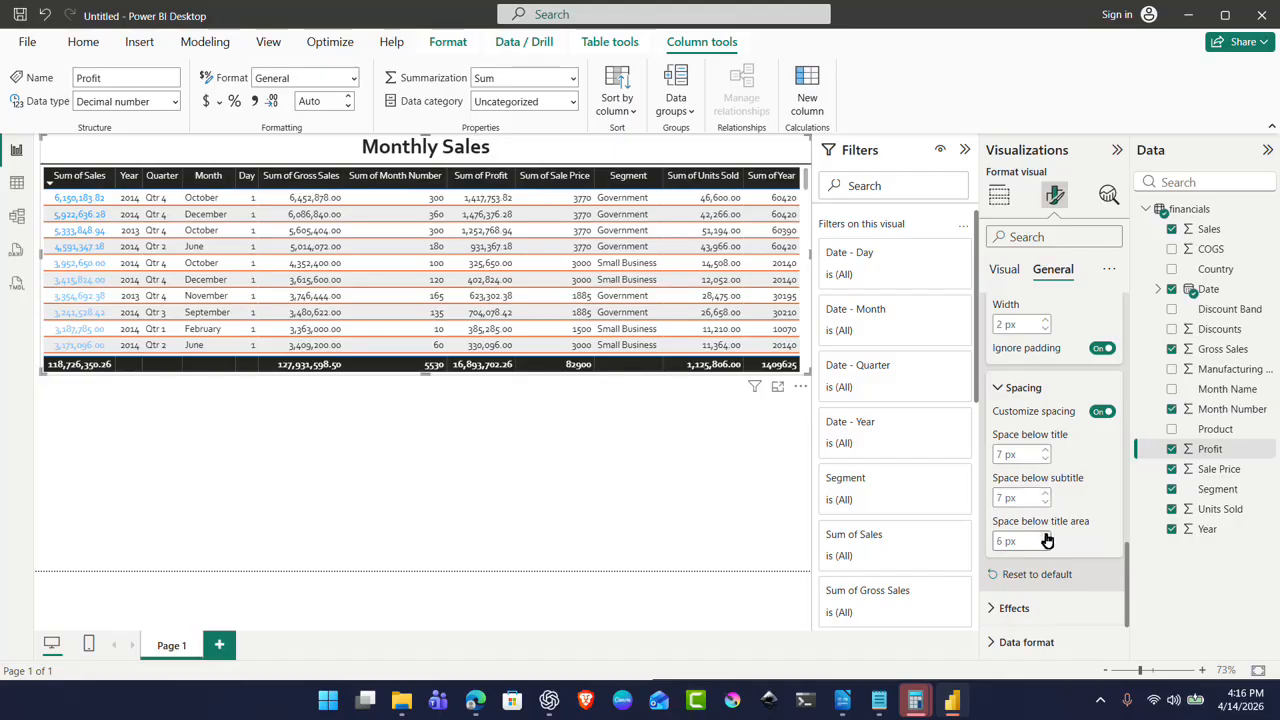
{"action": "left_click", "coordinate": [1002, 608]}
{"action": "left_click_drag", "start_coordinate": [1128, 547], "coordinate": [1145, 620]}
Step: Switch on an orange, 2 px visual border around the Monthly Sales table
{"action": "scroll", "coordinate": [1110, 600], "scroll_direction": "up", "scroll_amount": 2}
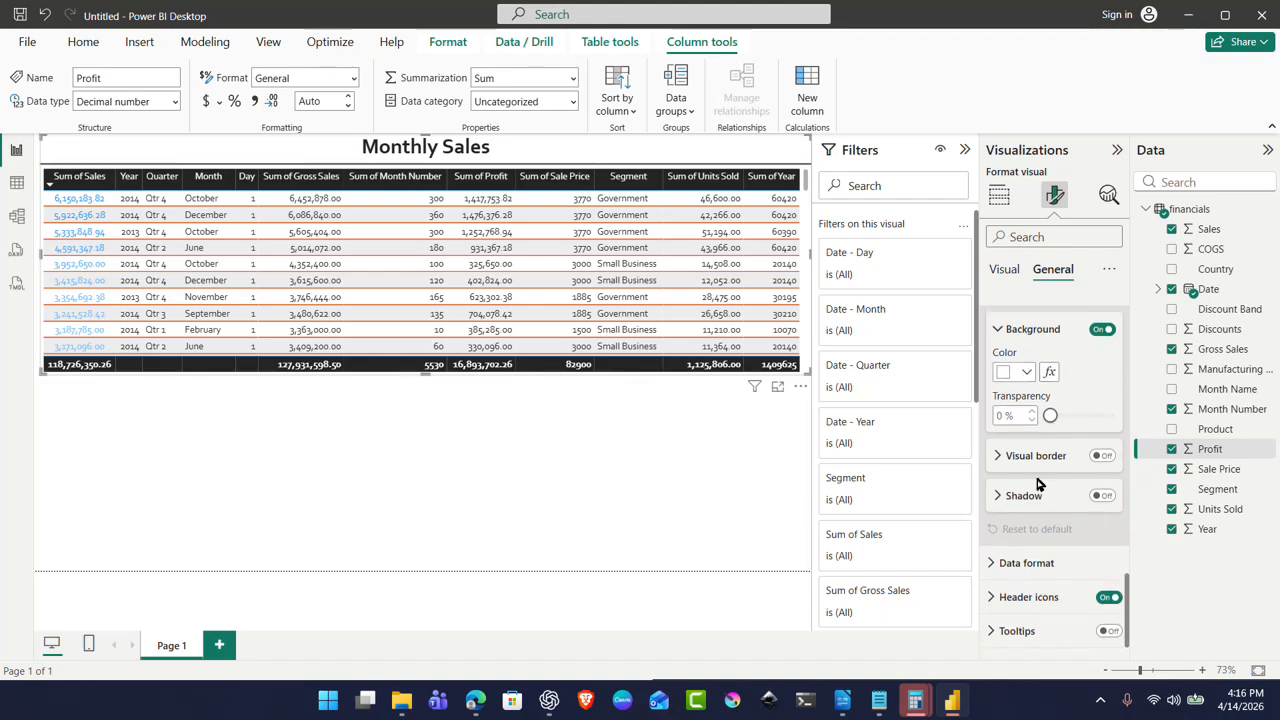
{"action": "left_click", "coordinate": [1101, 456]}
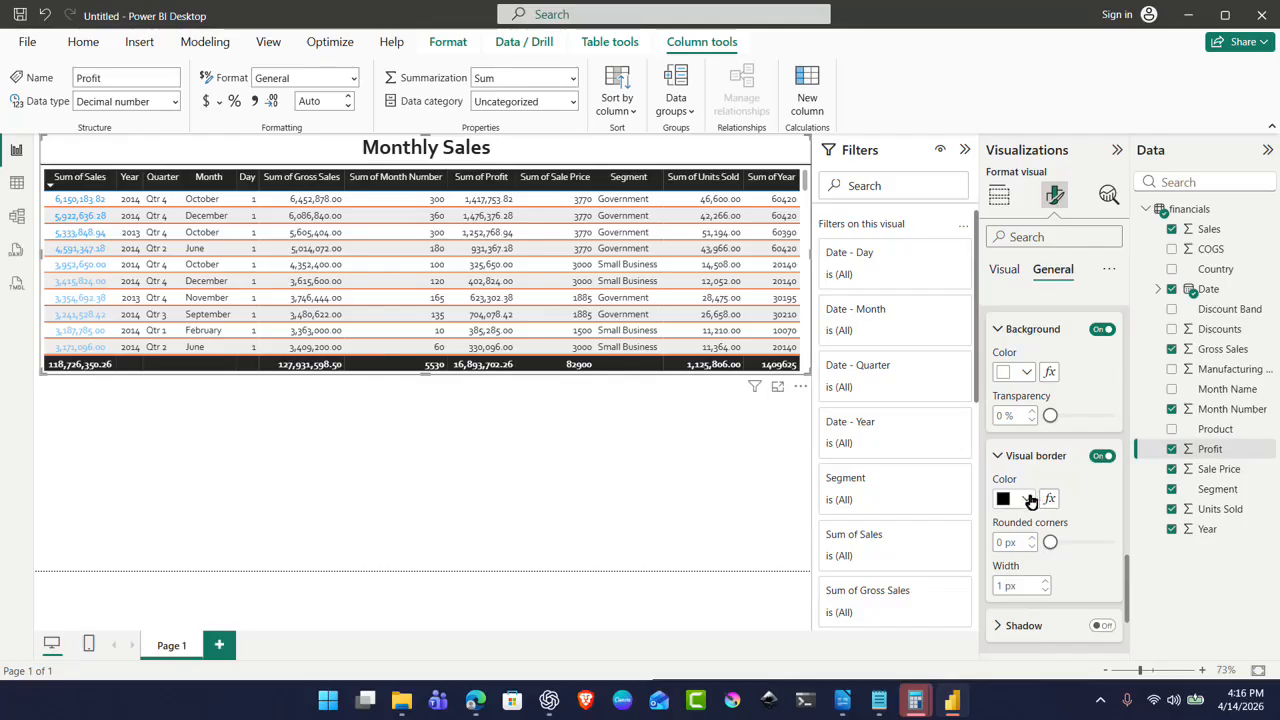
{"action": "left_click", "coordinate": [1029, 499]}
{"action": "left_click", "coordinate": [1088, 380]}
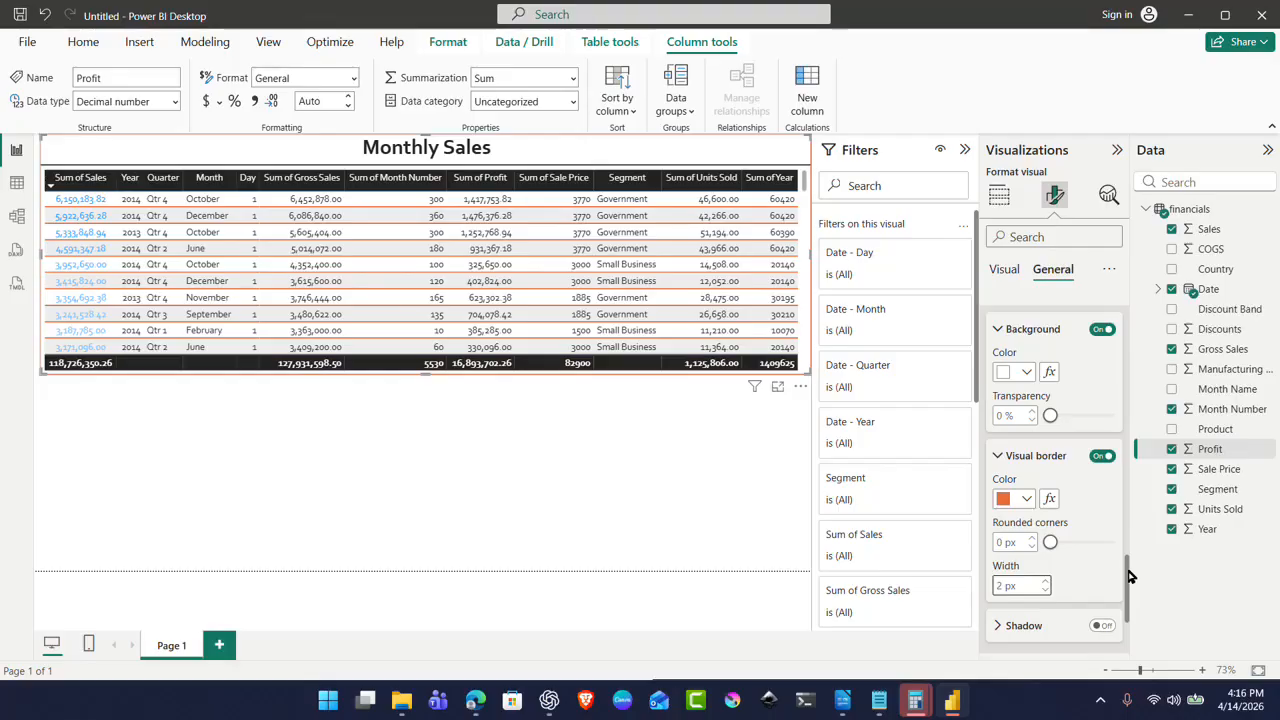
{"action": "scroll", "coordinate": [1128, 583], "scroll_direction": "down", "scroll_amount": 3}
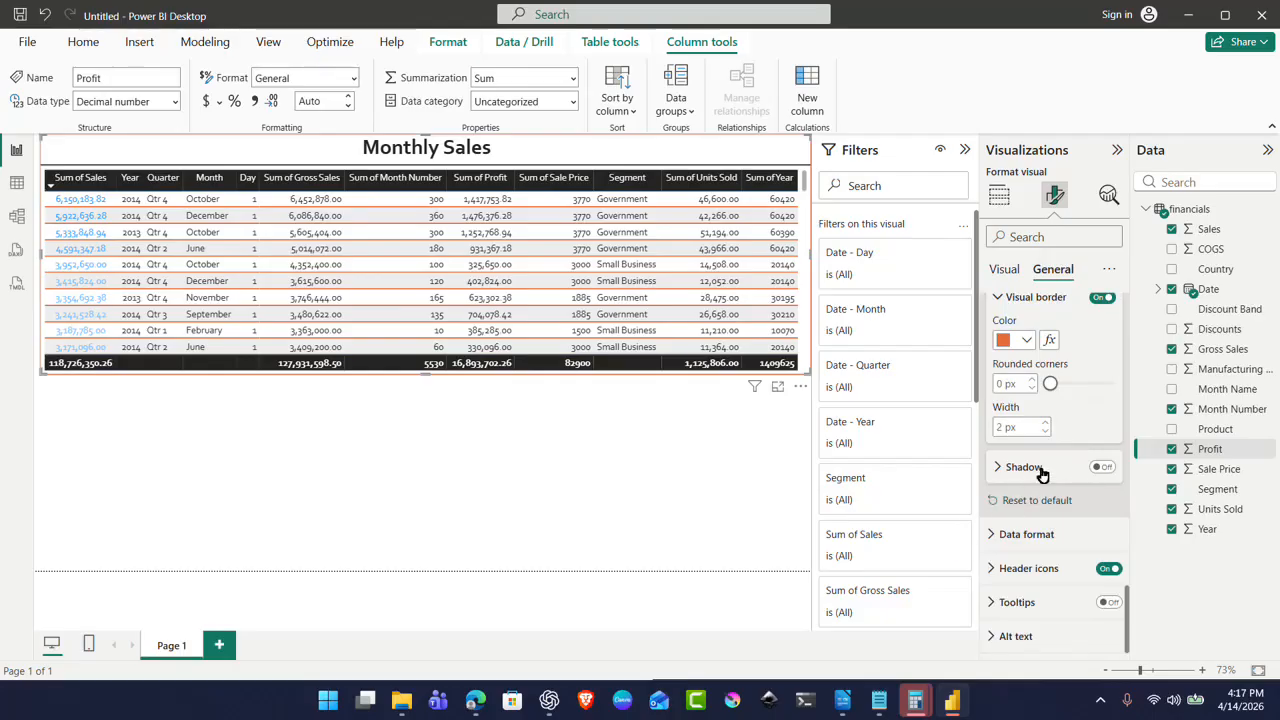
Step: Turn on the table's shadow in plain black, discarding a trial orange gradient colour rule
{"action": "left_click", "coordinate": [1041, 472]}
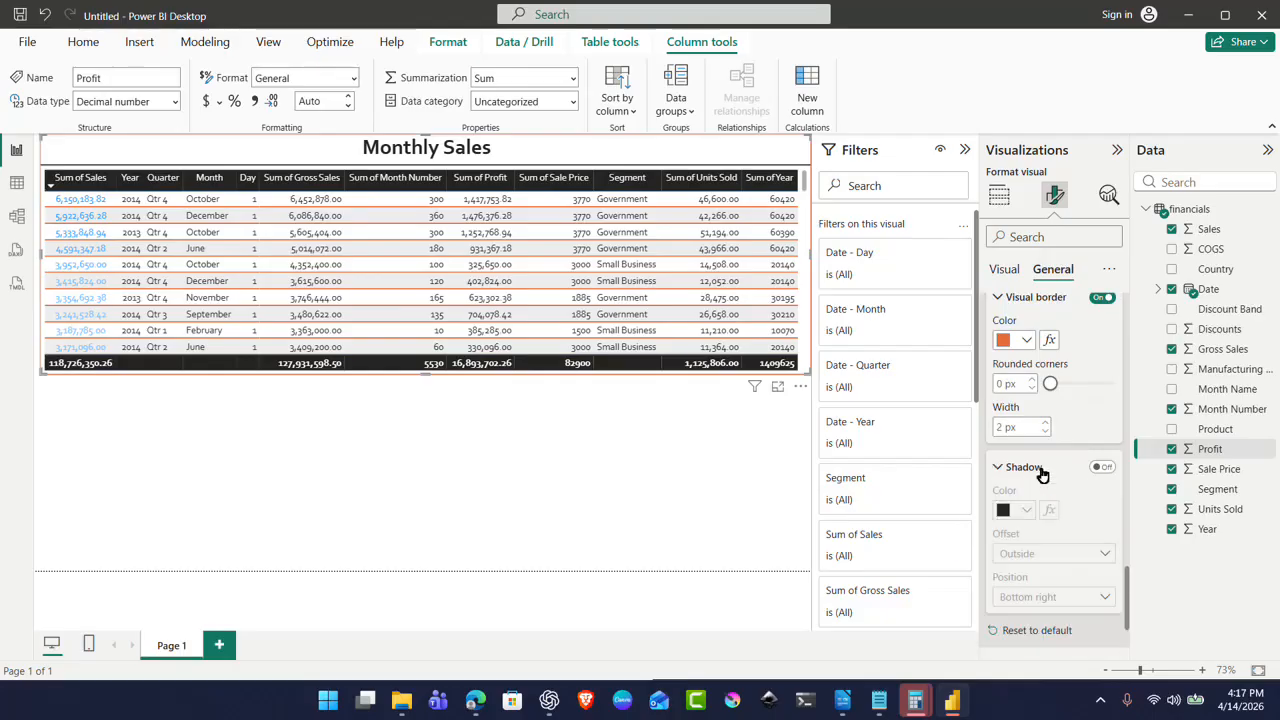
{"action": "left_click", "coordinate": [1101, 469]}
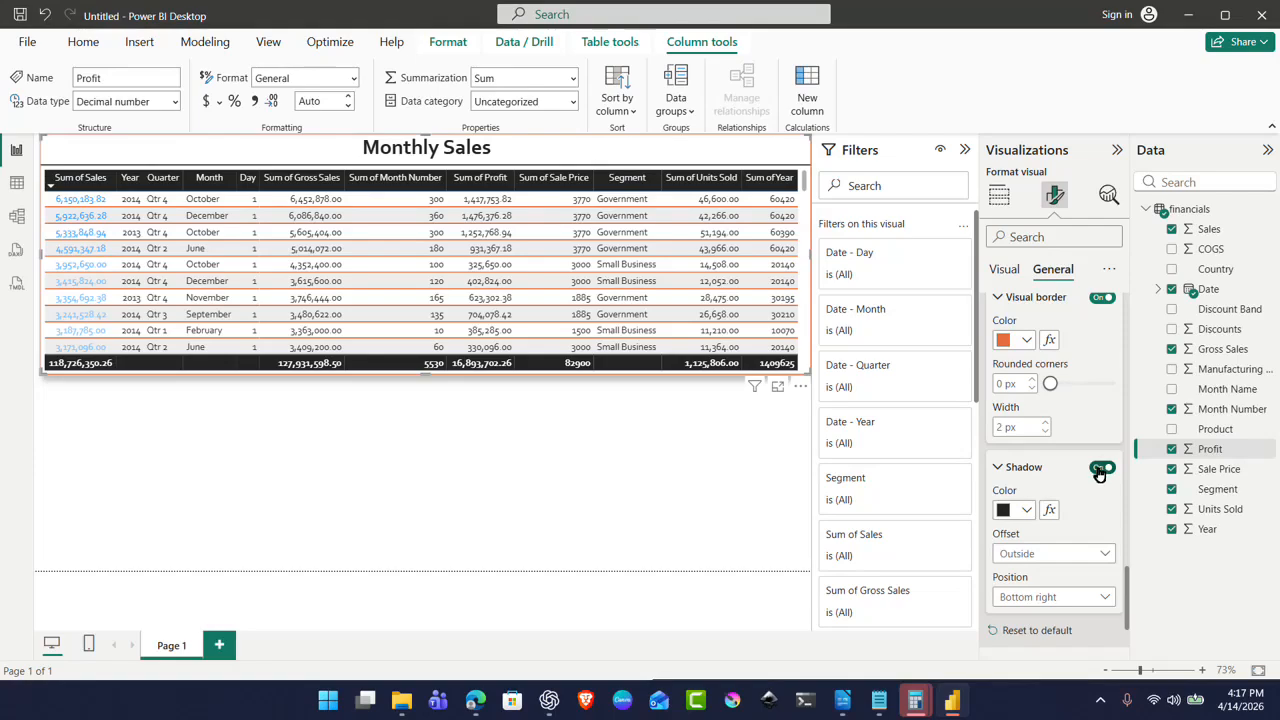
{"action": "left_click", "coordinate": [1049, 513]}
{"action": "left_click", "coordinate": [469, 166]}
{"action": "left_click", "coordinate": [466, 166]}
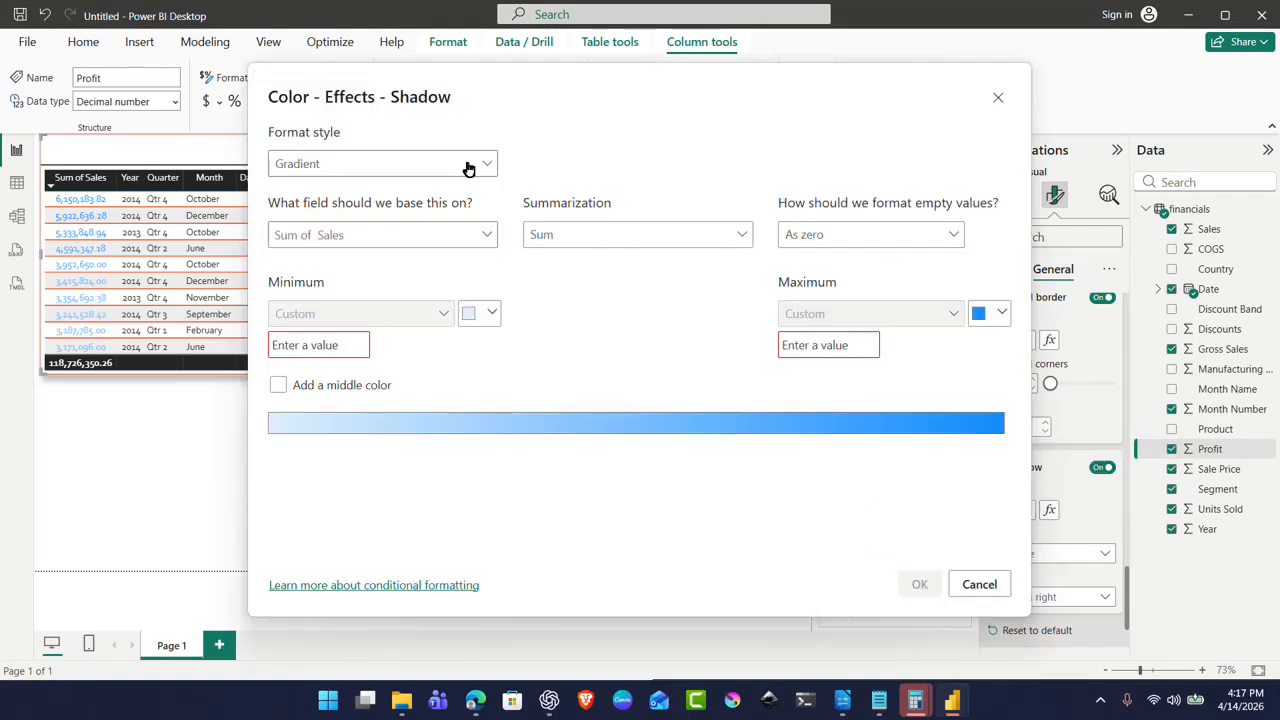
{"action": "left_click", "coordinate": [1001, 313]}
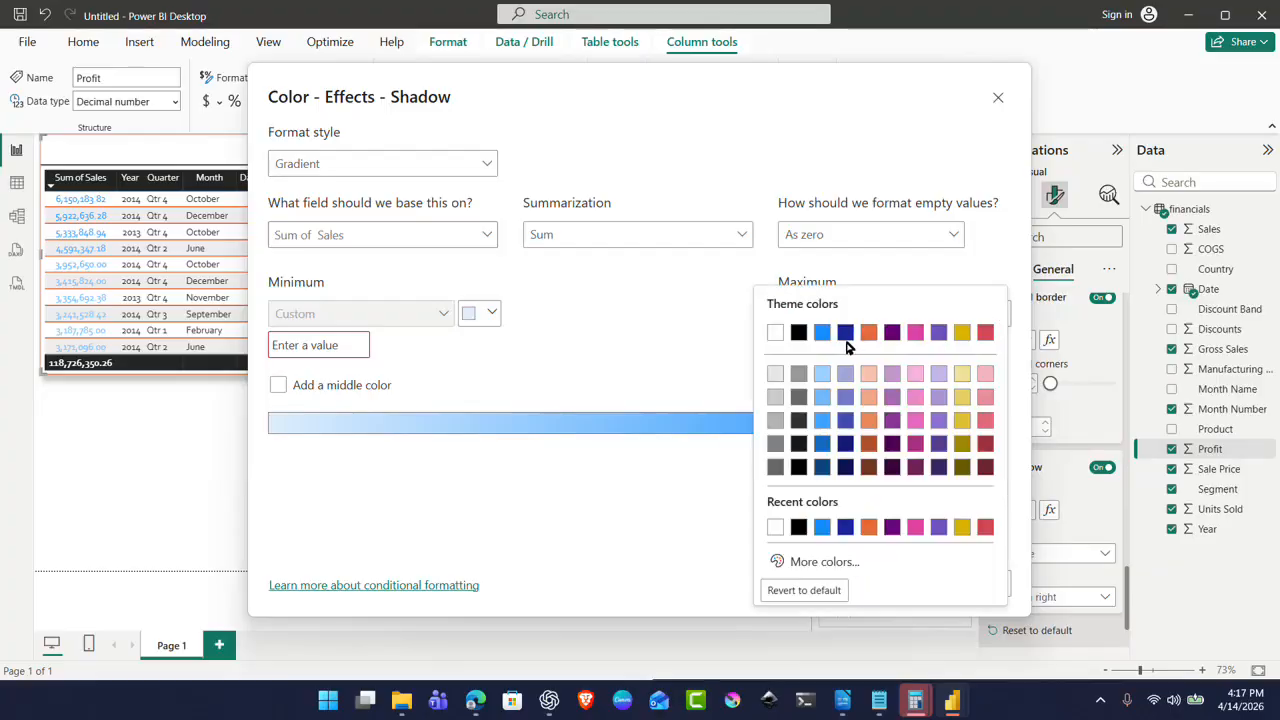
{"action": "left_click", "coordinate": [868, 420]}
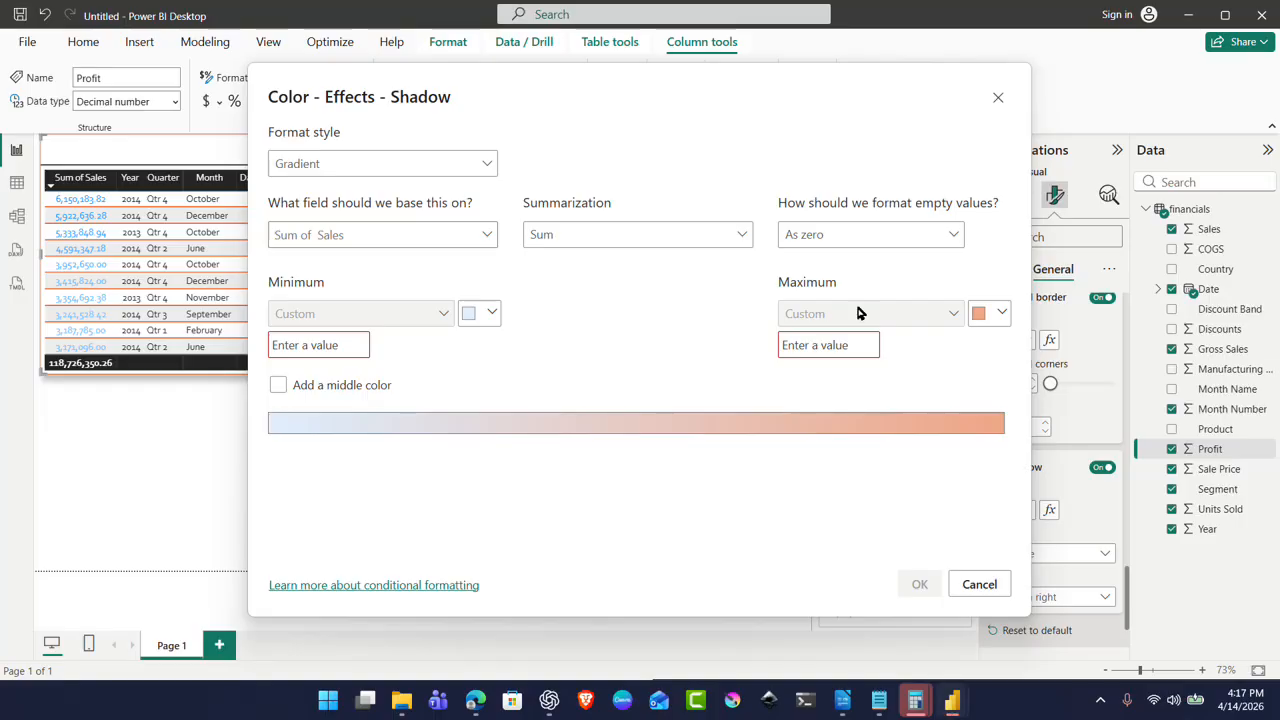
{"action": "left_click", "coordinate": [998, 97]}
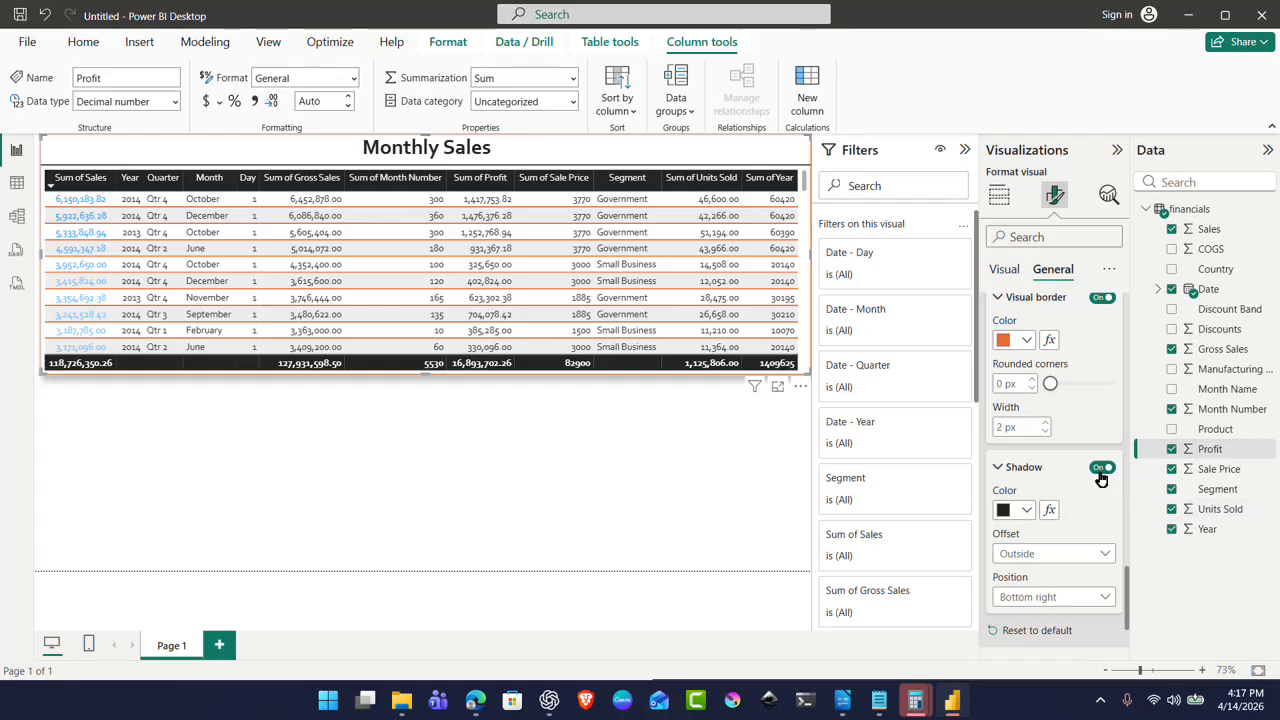
Step: Set the table shadow's offset to Inside and its position to Center
{"action": "left_click", "coordinate": [1104, 470]}
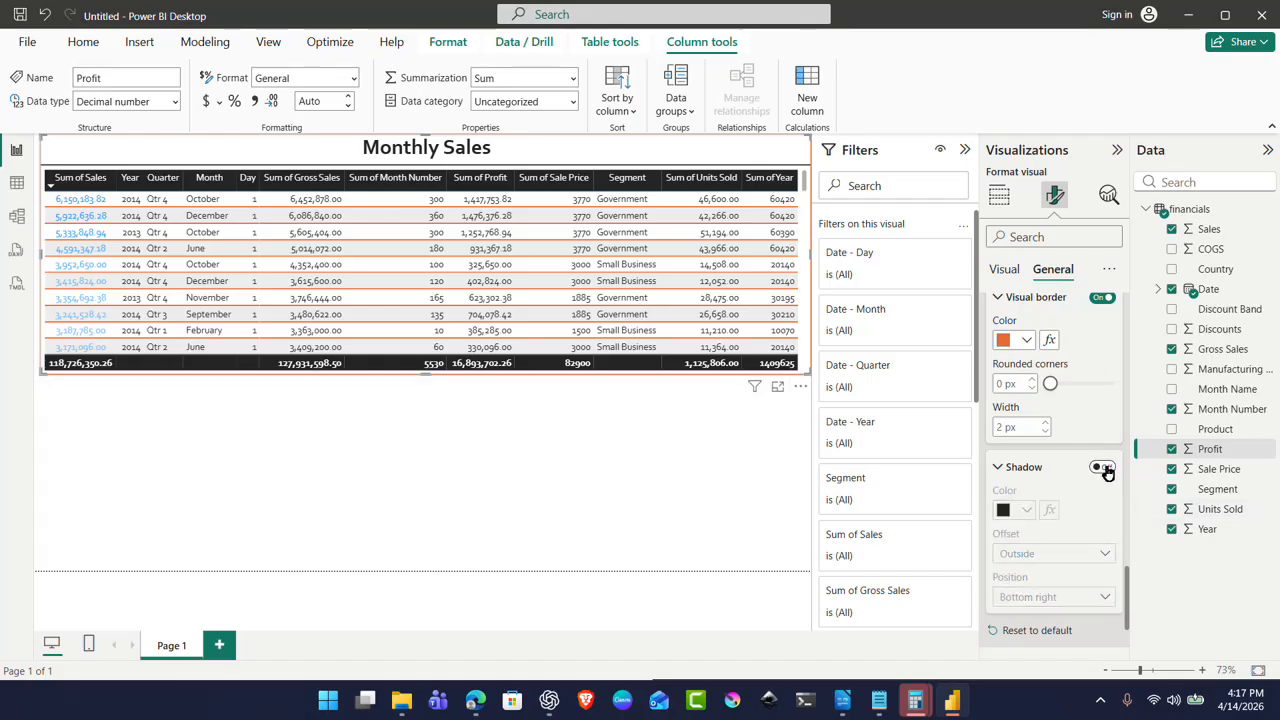
{"action": "left_click", "coordinate": [1104, 470]}
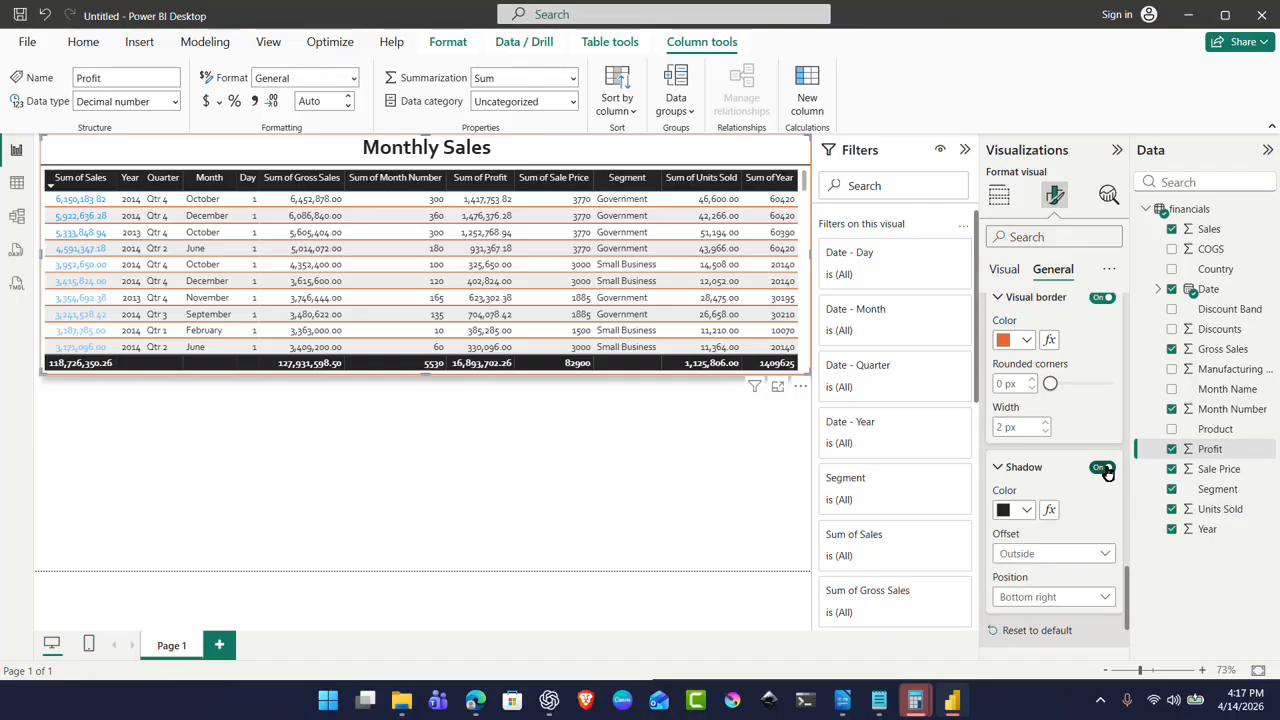
{"action": "left_click", "coordinate": [1104, 470]}
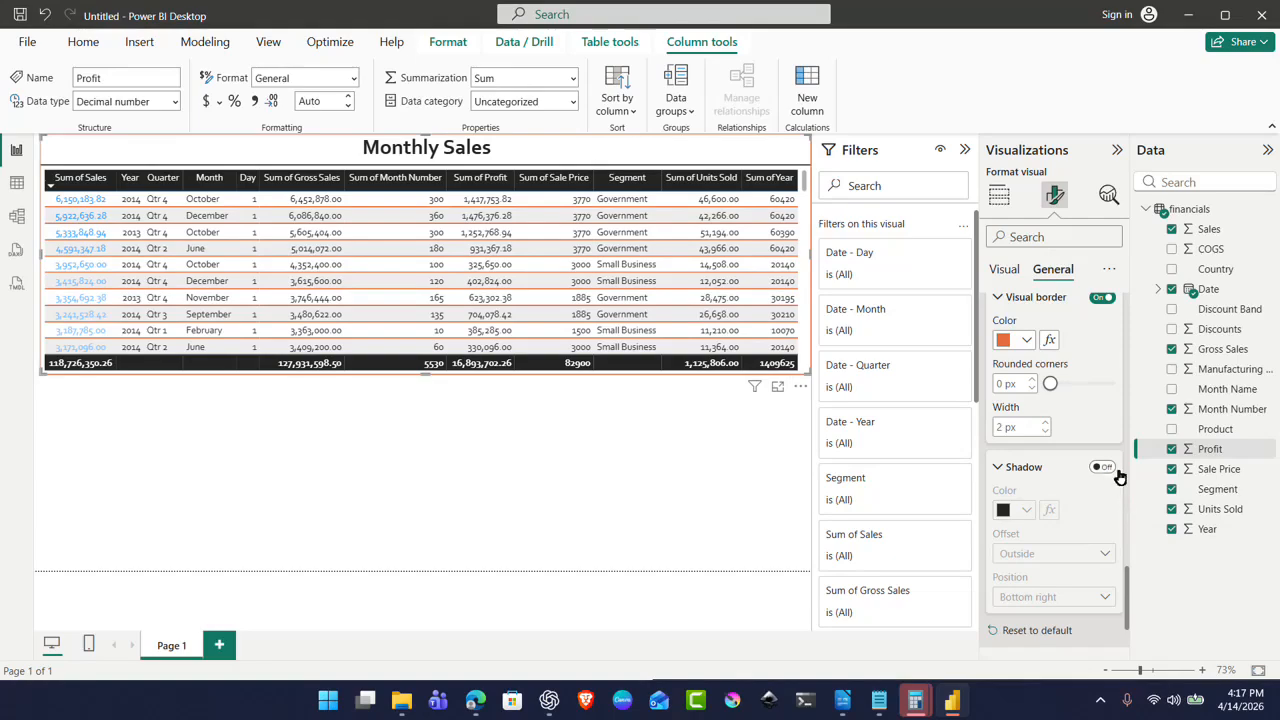
{"action": "left_click", "coordinate": [1104, 467]}
{"action": "left_click", "coordinate": [1060, 553]}
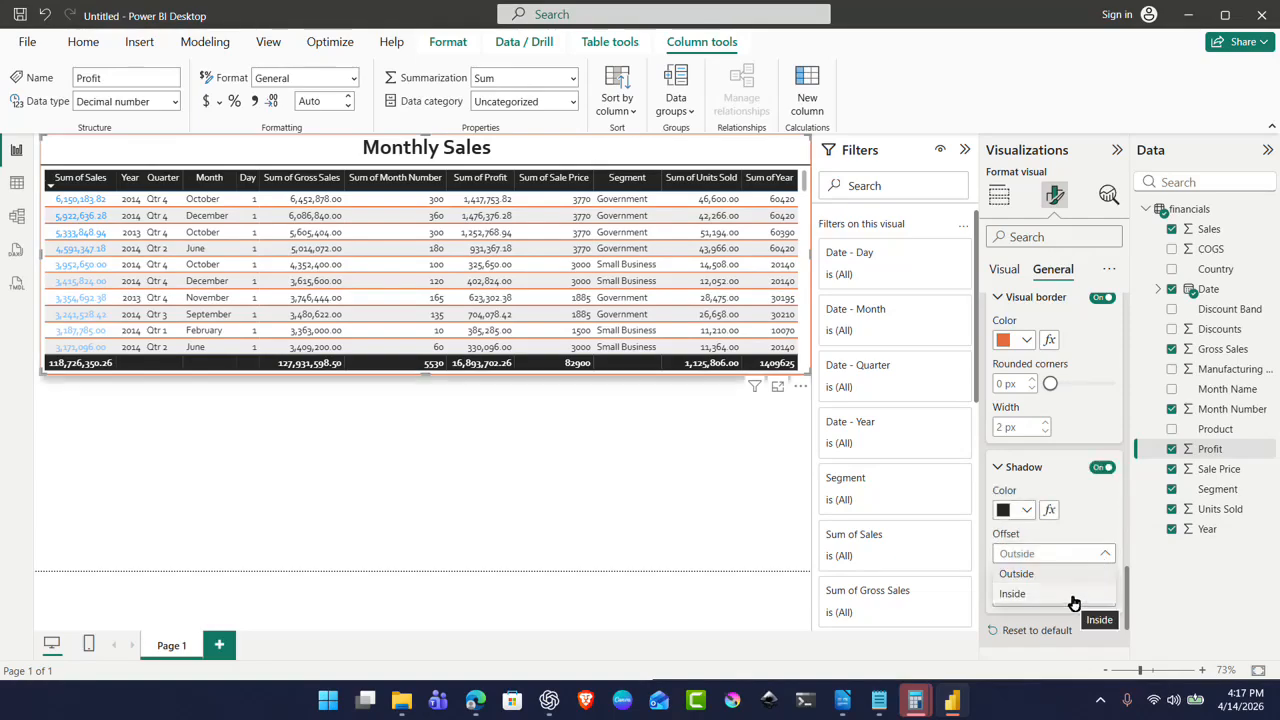
{"action": "left_click", "coordinate": [1073, 600]}
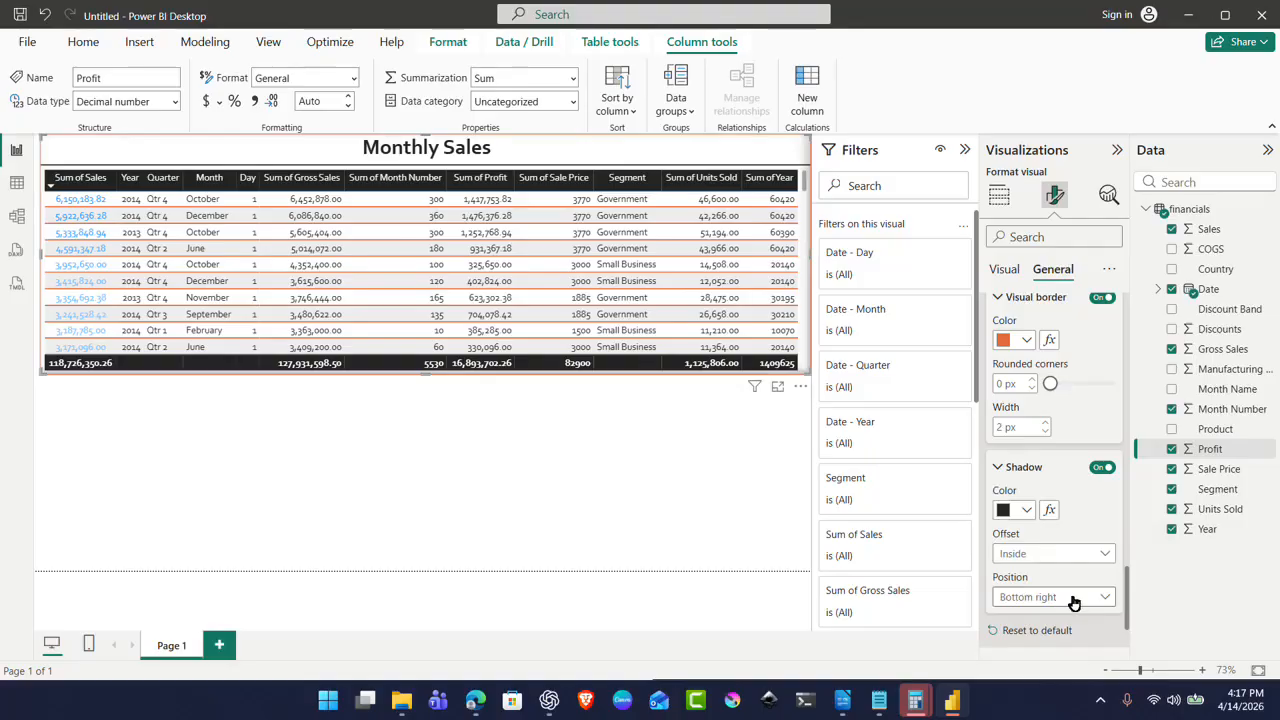
{"action": "left_click", "coordinate": [1084, 600]}
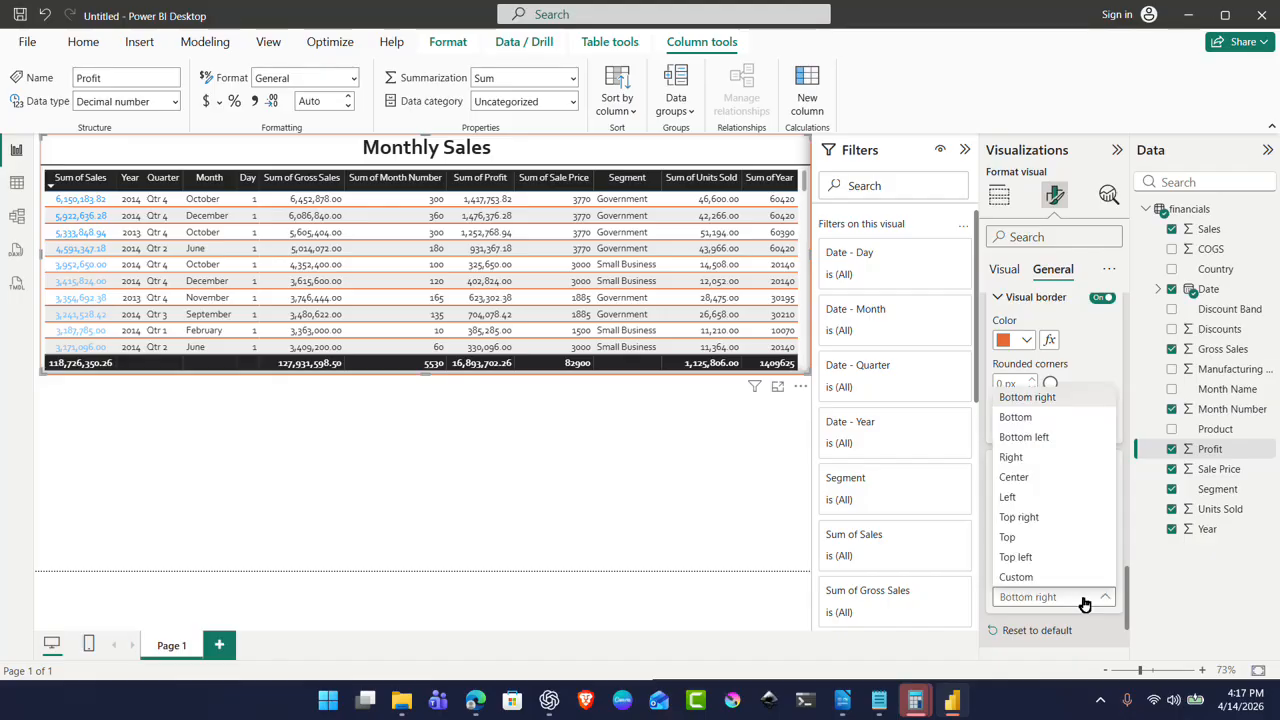
{"action": "left_click", "coordinate": [1049, 486]}
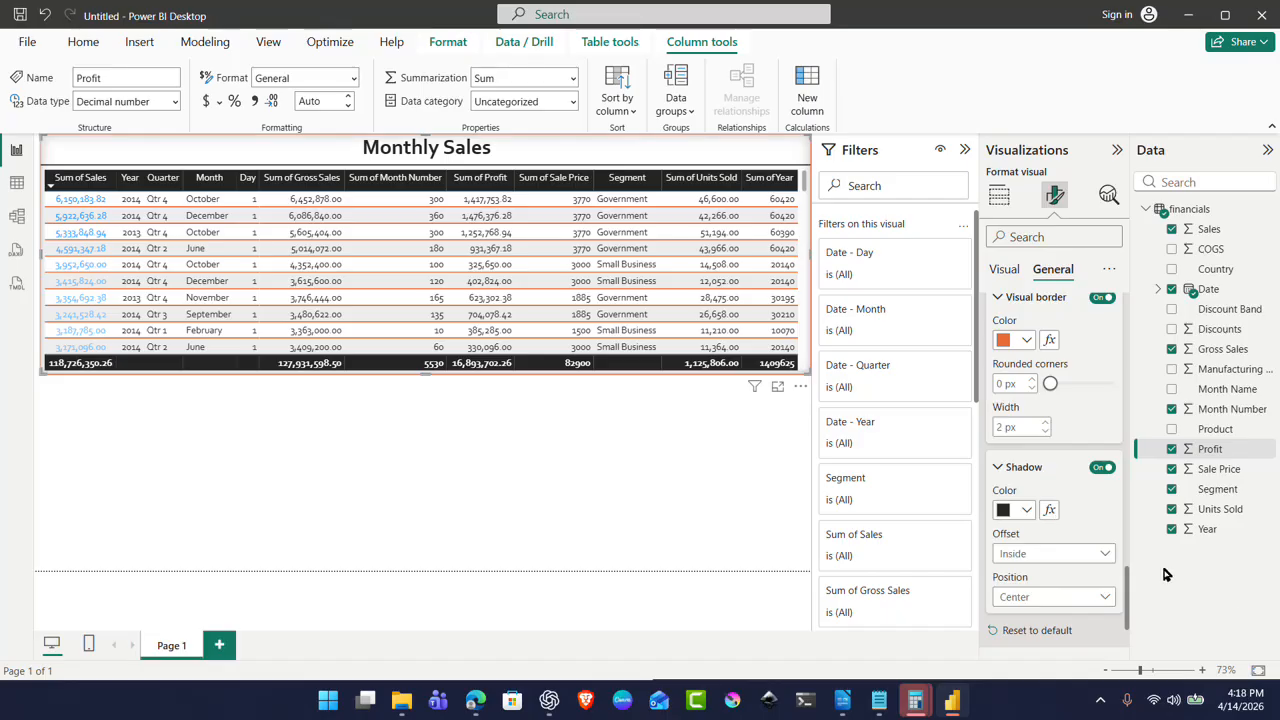
Step: Apply the table's data format settings to the Date - Month field instead of Sum of Sales
{"action": "scroll", "coordinate": [1050, 550], "scroll_direction": "down", "scroll_amount": 3}
{"action": "left_click", "coordinate": [995, 540]}
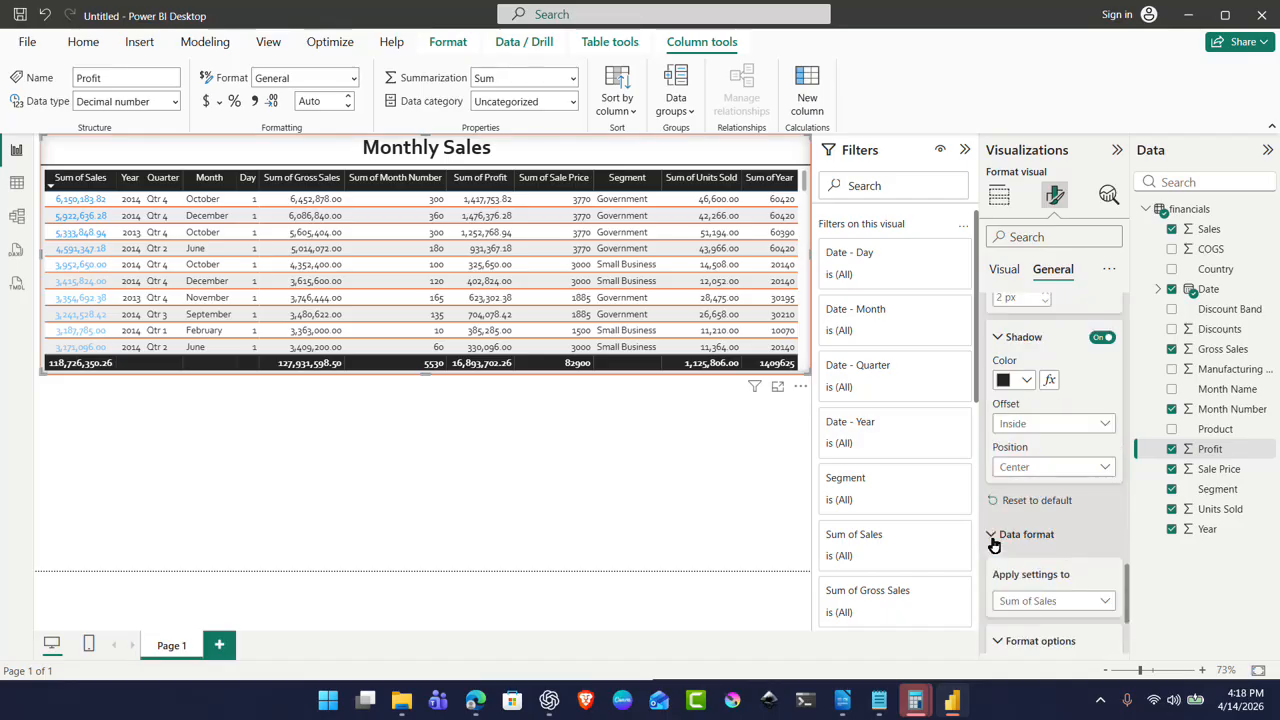
{"action": "left_click", "coordinate": [1070, 605]}
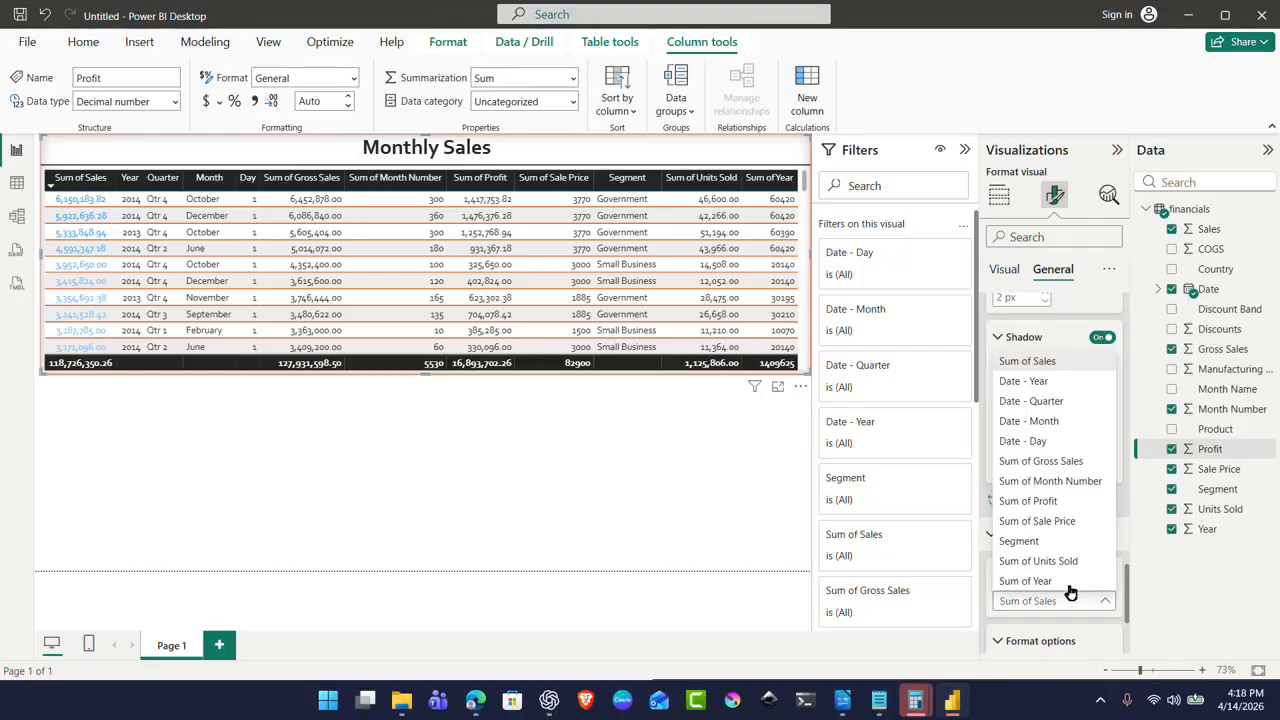
{"action": "left_click", "coordinate": [1077, 423]}
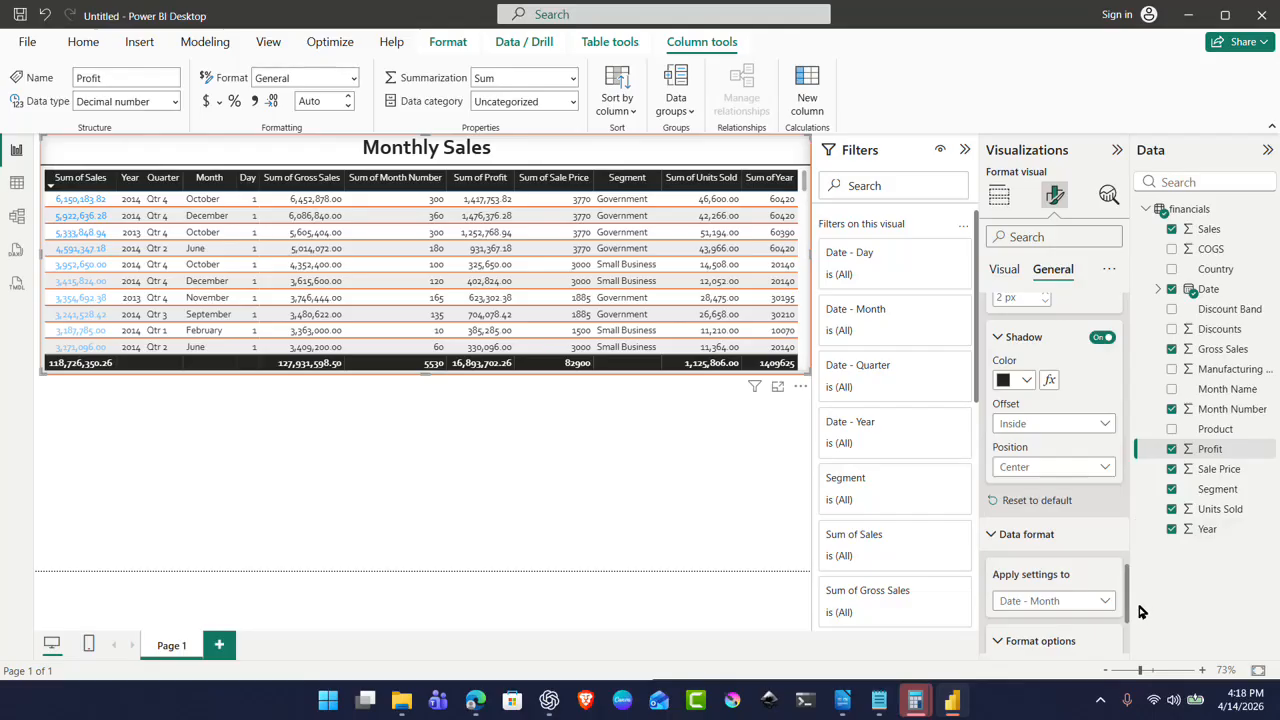
Step: Review the Date - Month format choices and expand the Header icons settings
{"action": "scroll", "coordinate": [1126, 591], "scroll_direction": "down", "scroll_amount": 3}
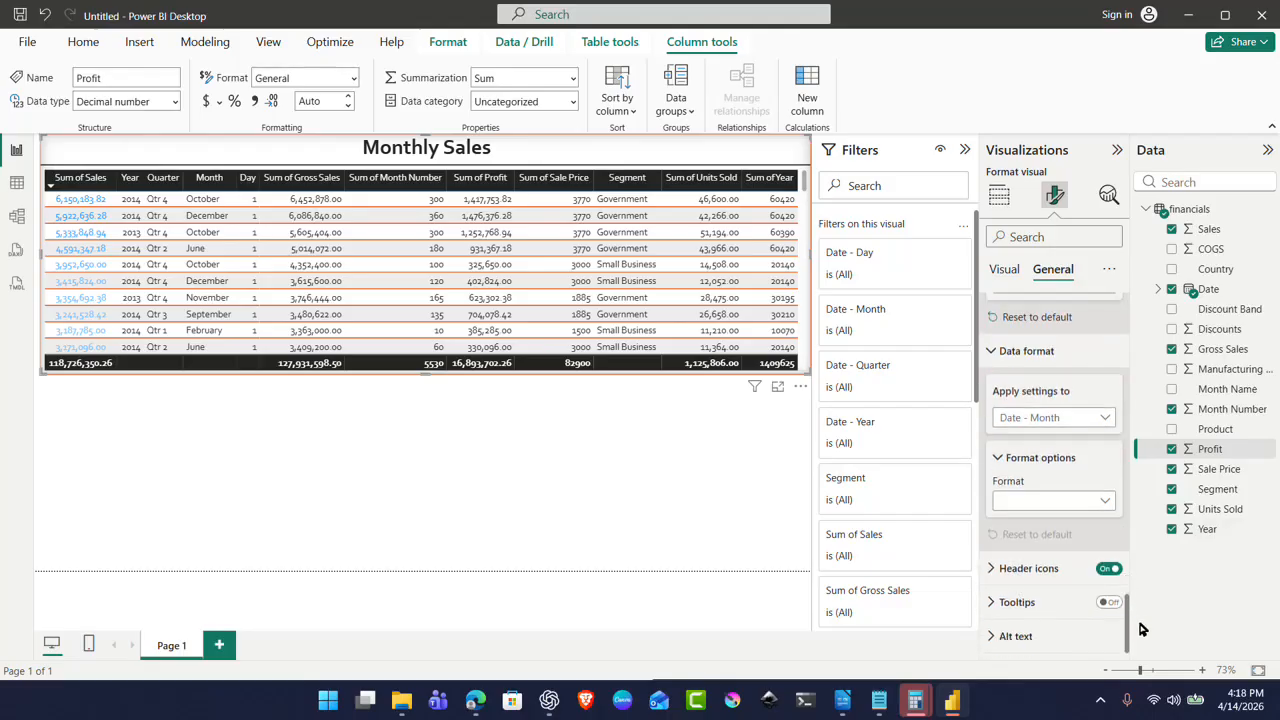
{"action": "left_click", "coordinate": [1036, 508]}
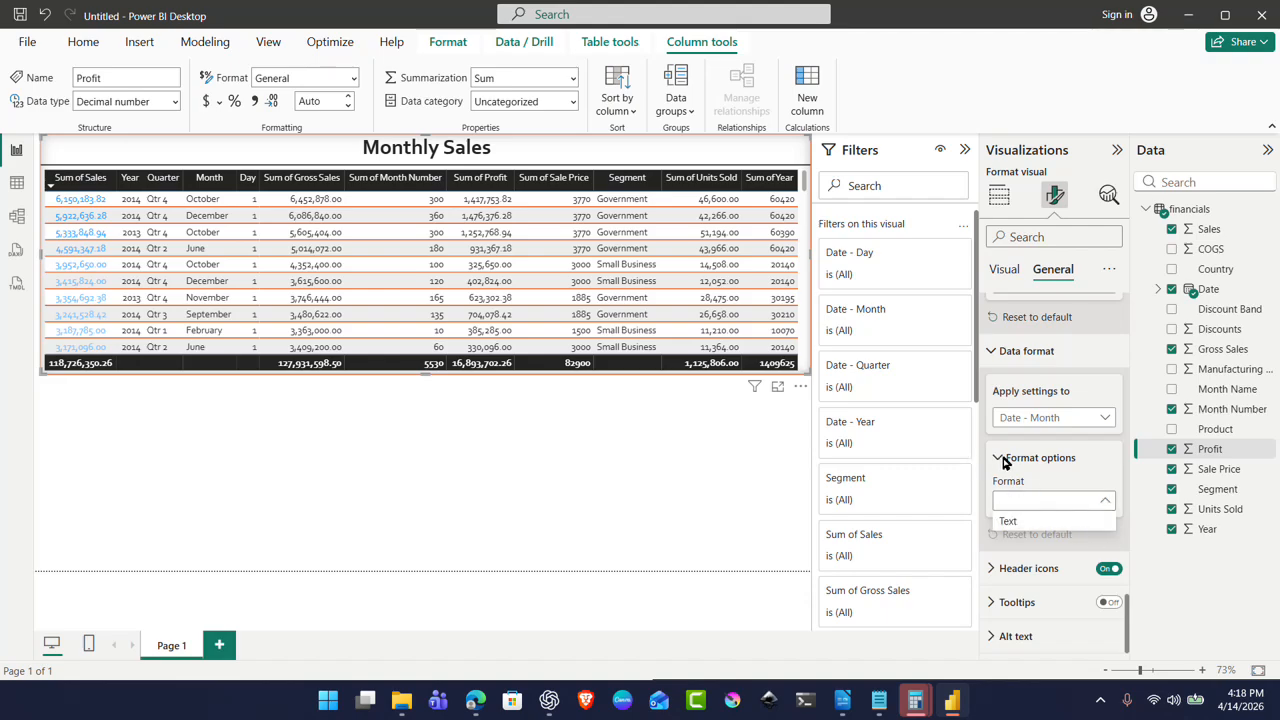
{"action": "left_click", "coordinate": [1012, 570]}
{"action": "left_click", "coordinate": [994, 574]}
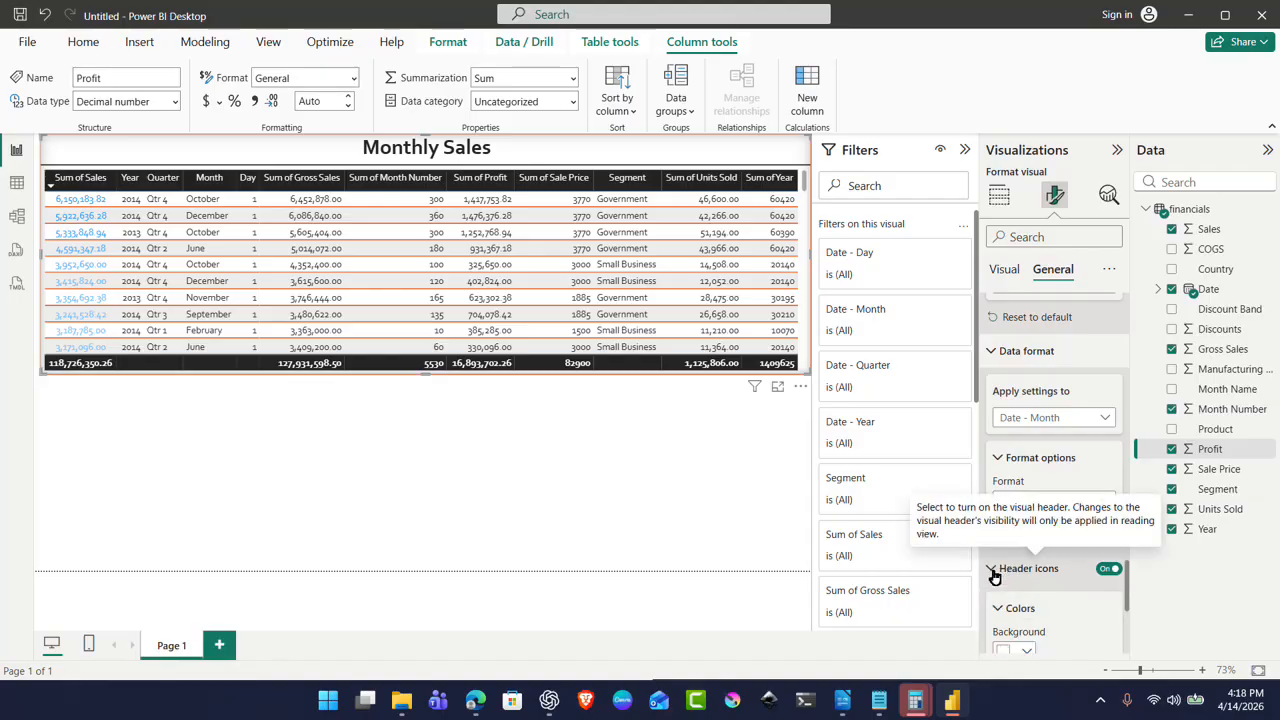
Step: Expand the Tooltips section and switch tooltips on for the Monthly Sales table
{"action": "left_click_drag", "start_coordinate": [1128, 606], "coordinate": [1145, 655]}
{"action": "left_click", "coordinate": [993, 604]}
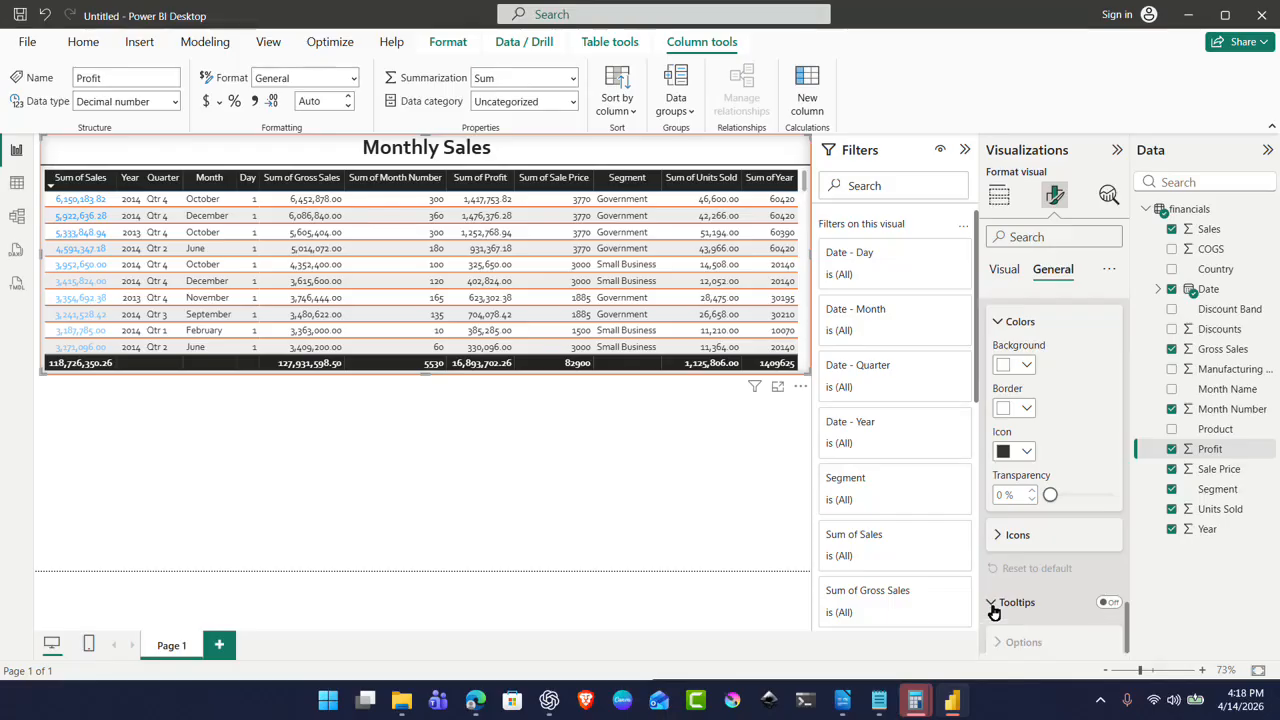
{"action": "left_click", "coordinate": [1110, 603]}
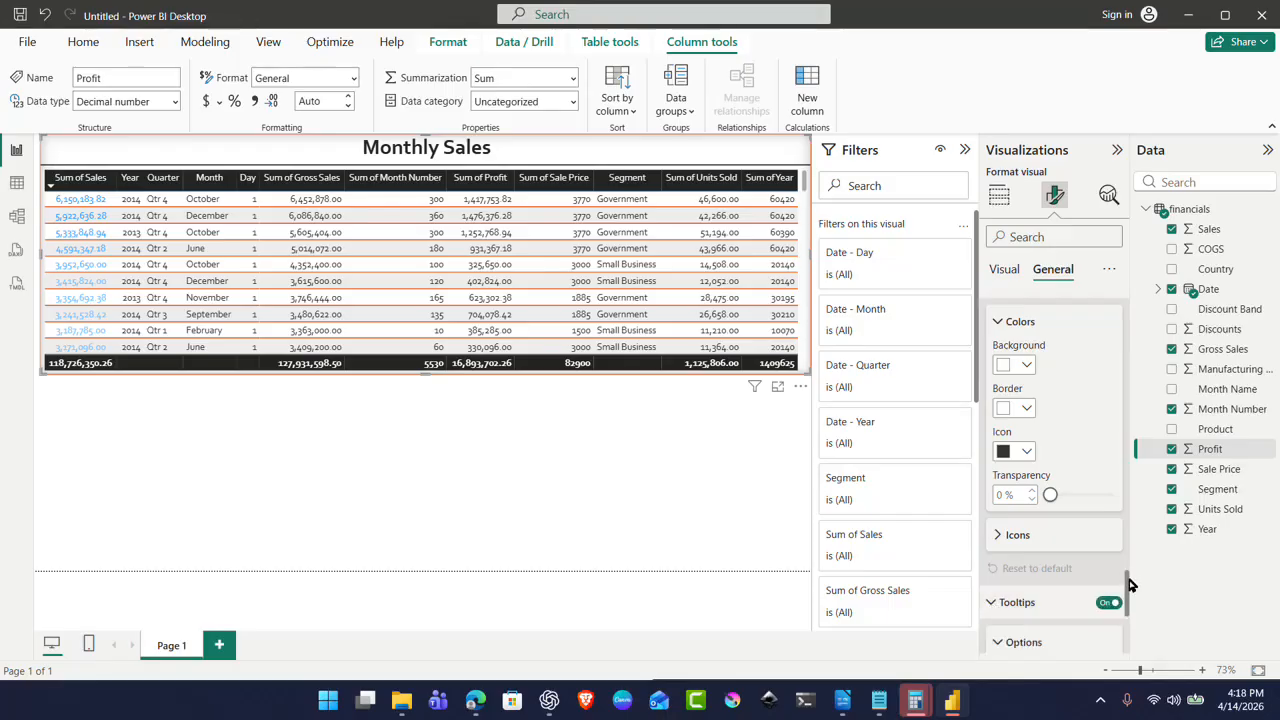
{"action": "scroll", "coordinate": [1129, 584], "scroll_direction": "down", "scroll_amount": 5}
Step: Set the tooltip type to Report page and the tooltip text font to Corbel
{"action": "left_click", "coordinate": [1078, 406]}
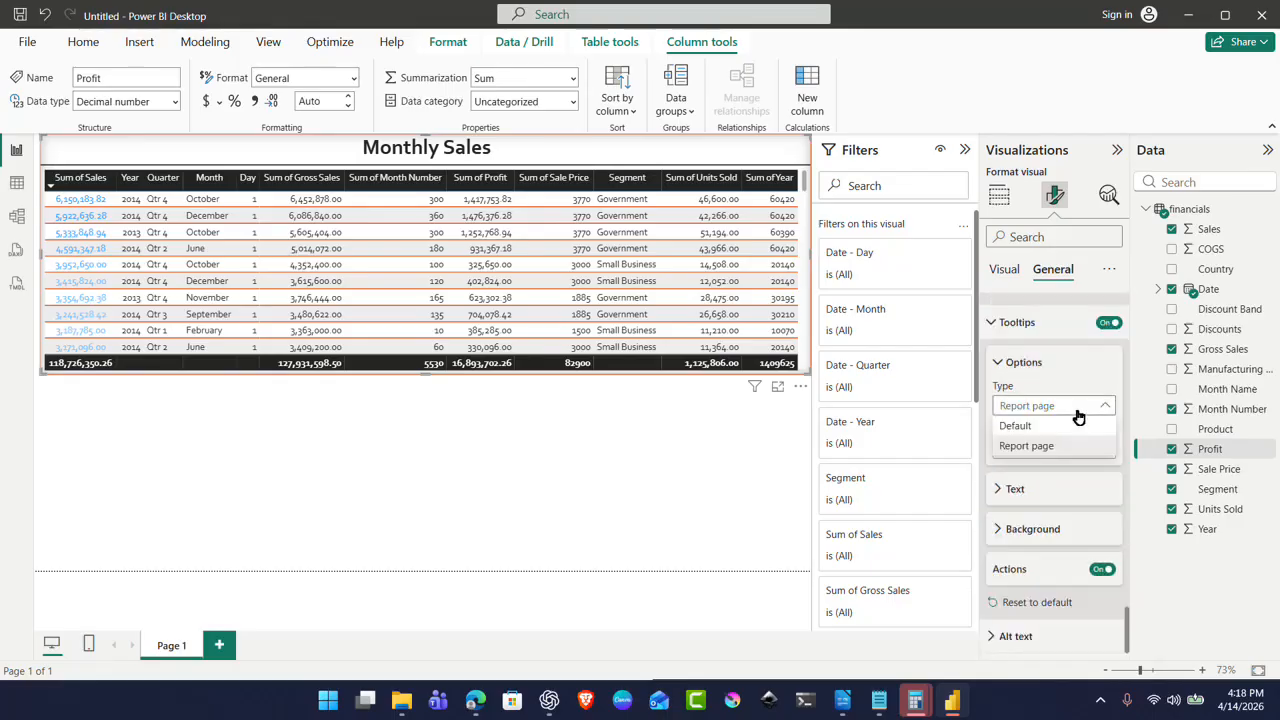
{"action": "left_click", "coordinate": [1085, 447]}
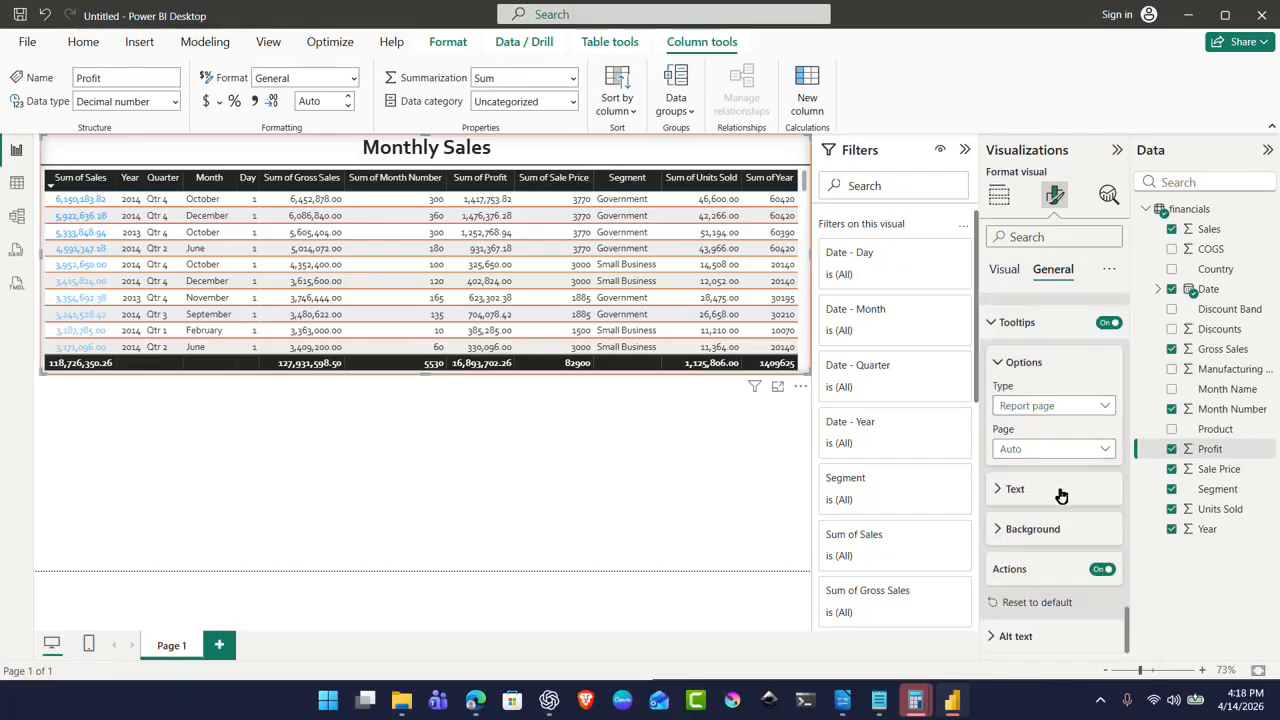
{"action": "left_click", "coordinate": [998, 490]}
{"action": "left_click", "coordinate": [1035, 538]}
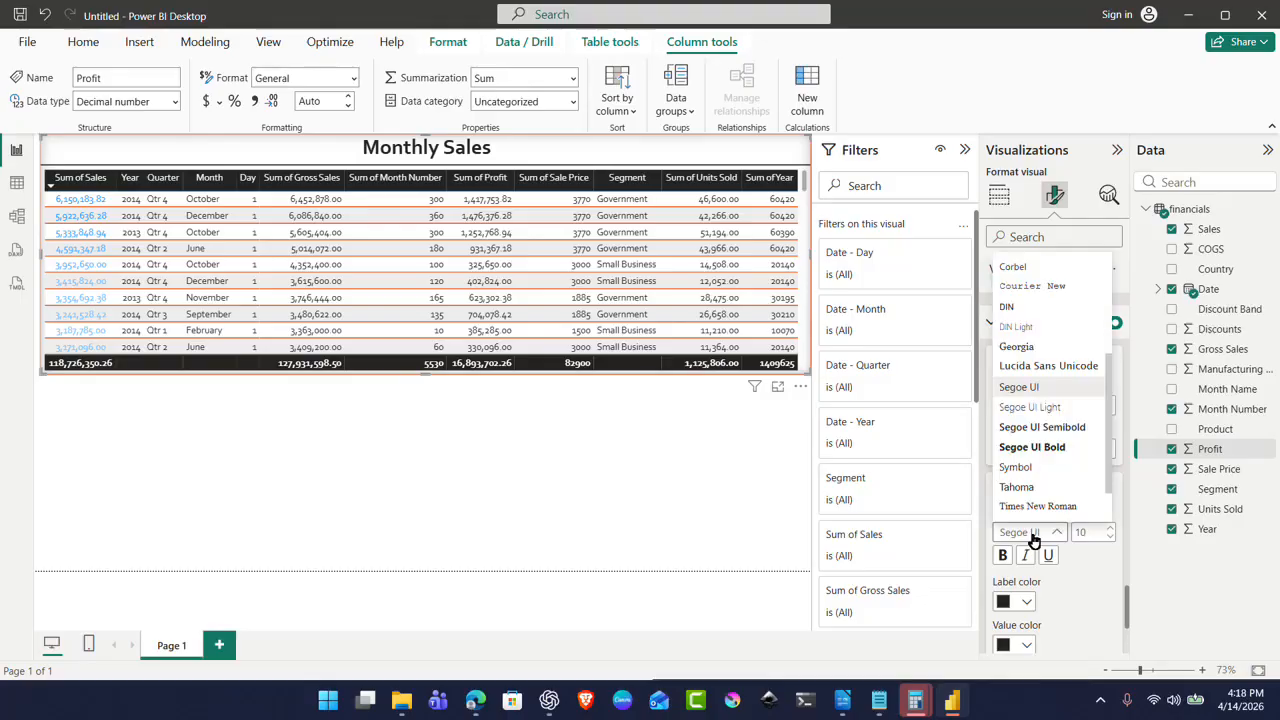
{"action": "left_click", "coordinate": [1028, 268]}
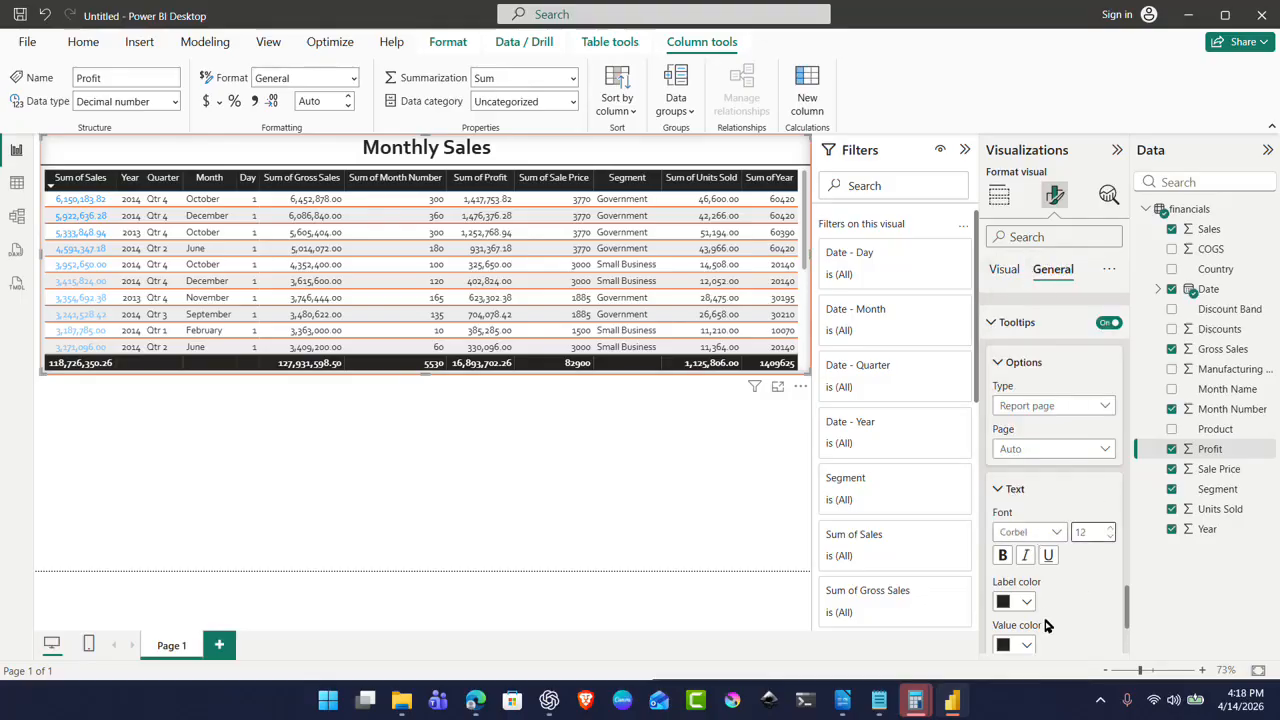
Step: Expand the Alt text settings further down the Format pane
{"action": "scroll", "coordinate": [1060, 570], "scroll_direction": "down", "scroll_amount": 2}
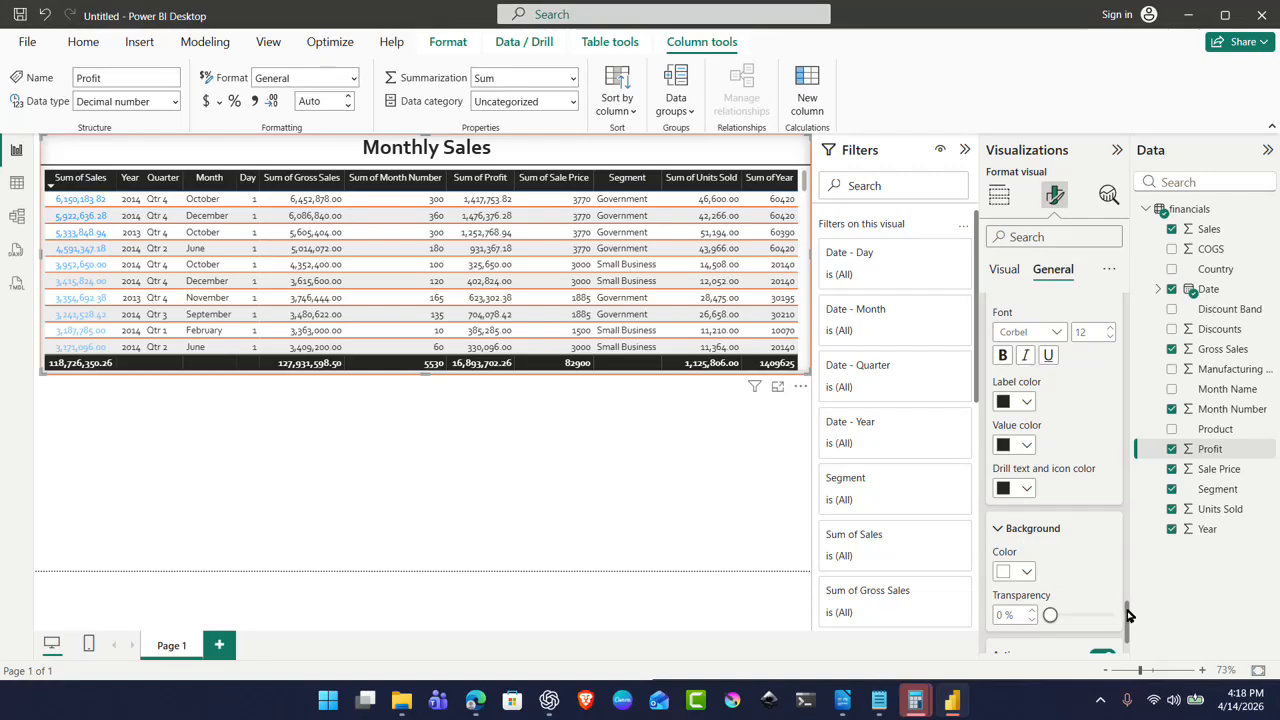
{"action": "left_click_drag", "start_coordinate": [1127, 610], "coordinate": [1138, 630]}
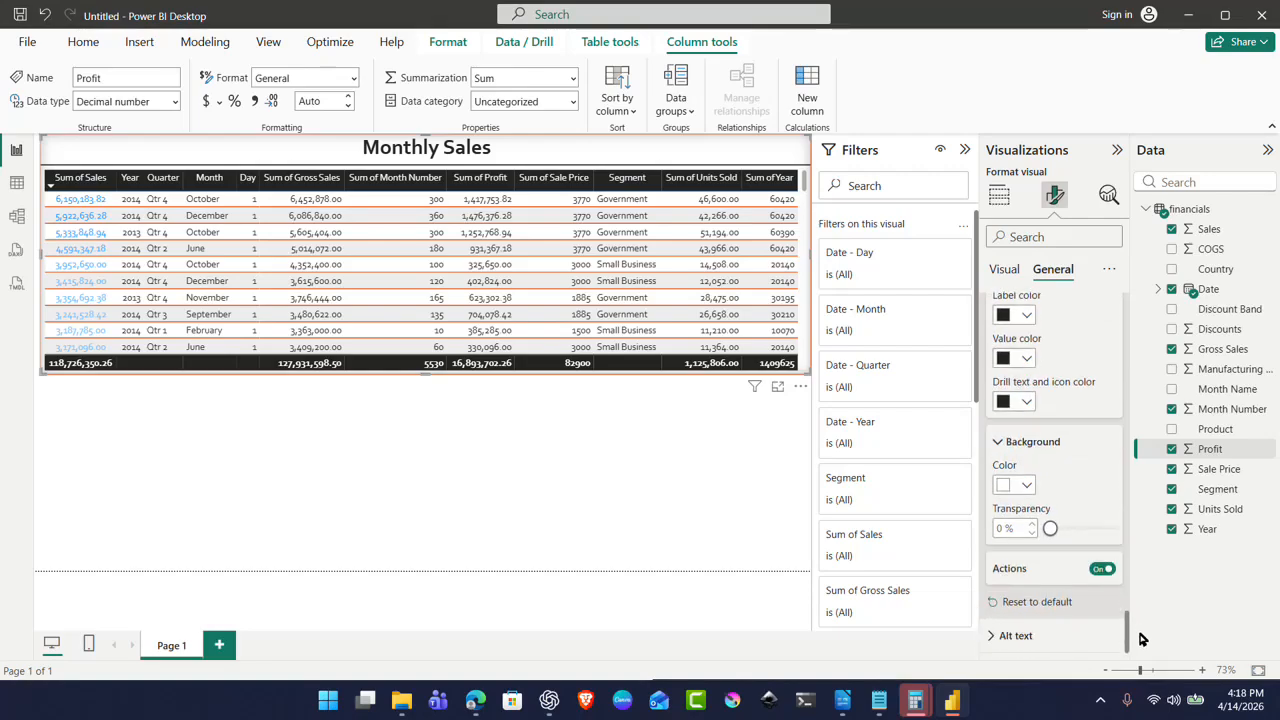
{"action": "left_click", "coordinate": [1032, 640]}
{"action": "left_click_drag", "start_coordinate": [1127, 617], "coordinate": [1138, 654]}
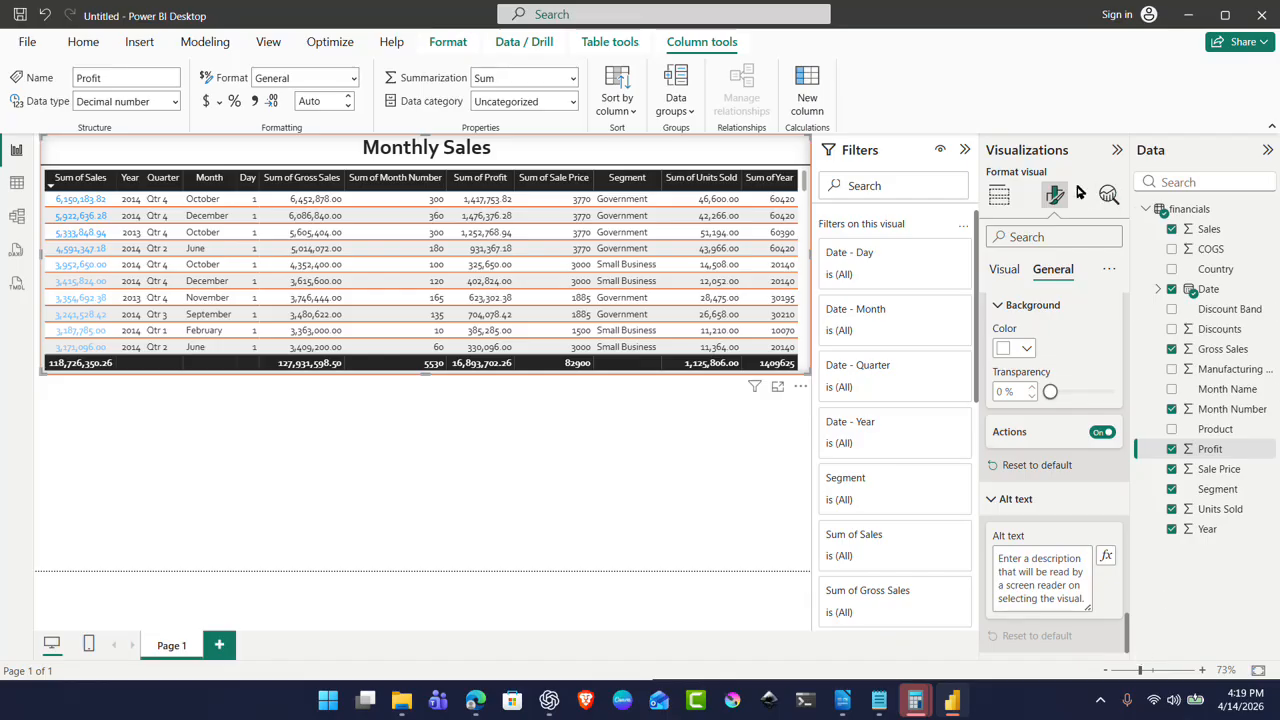
{"action": "left_click", "coordinate": [1000, 197]}
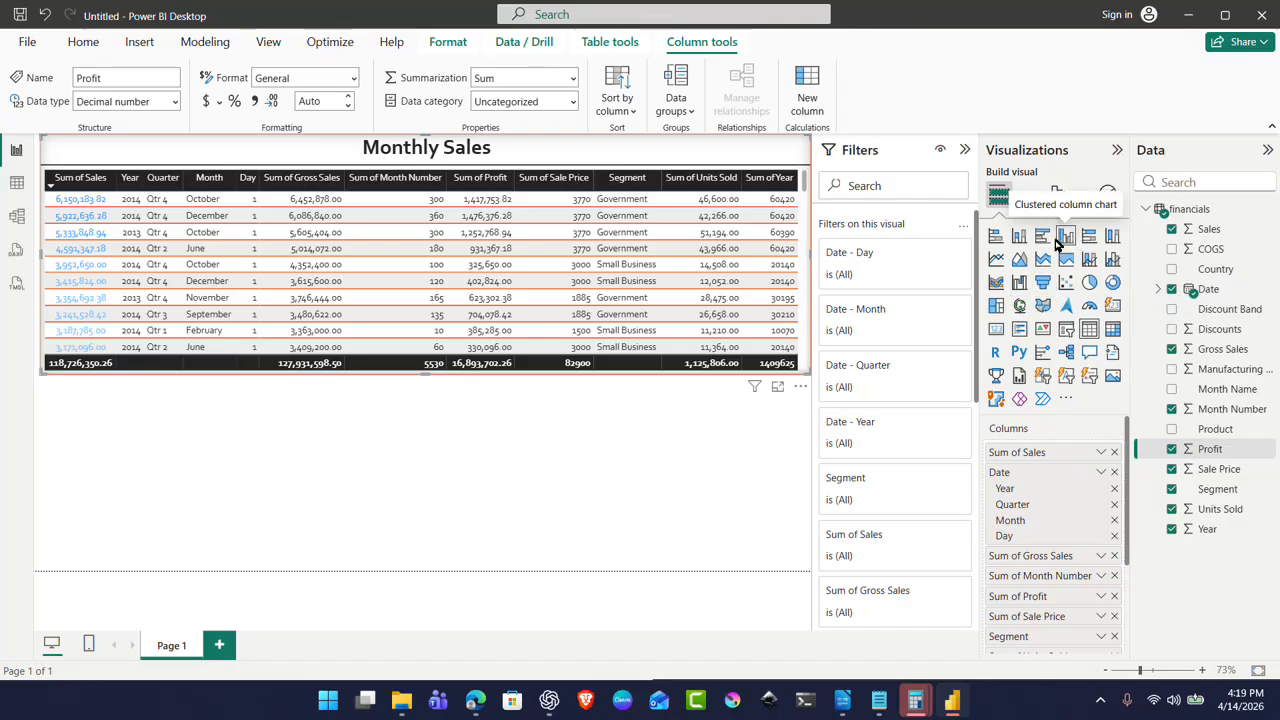
{"action": "left_click", "coordinate": [995, 236]}
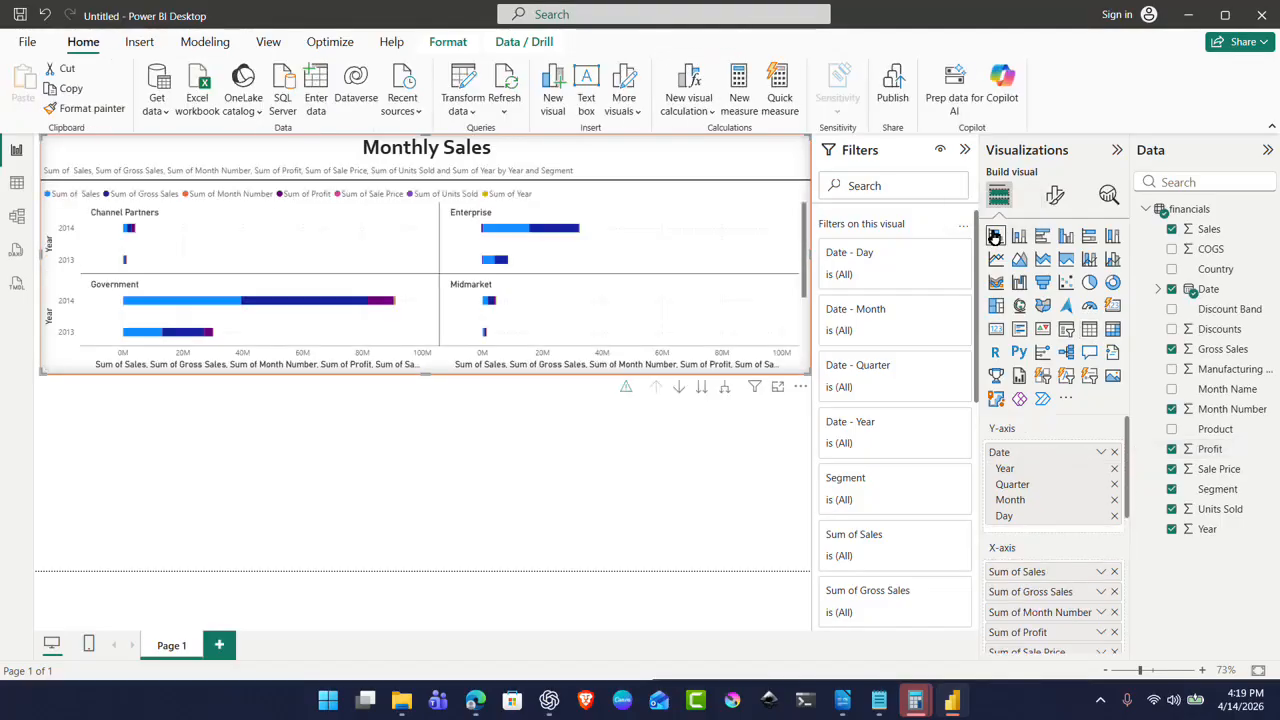
{"action": "key", "text": "ctrl+z"}
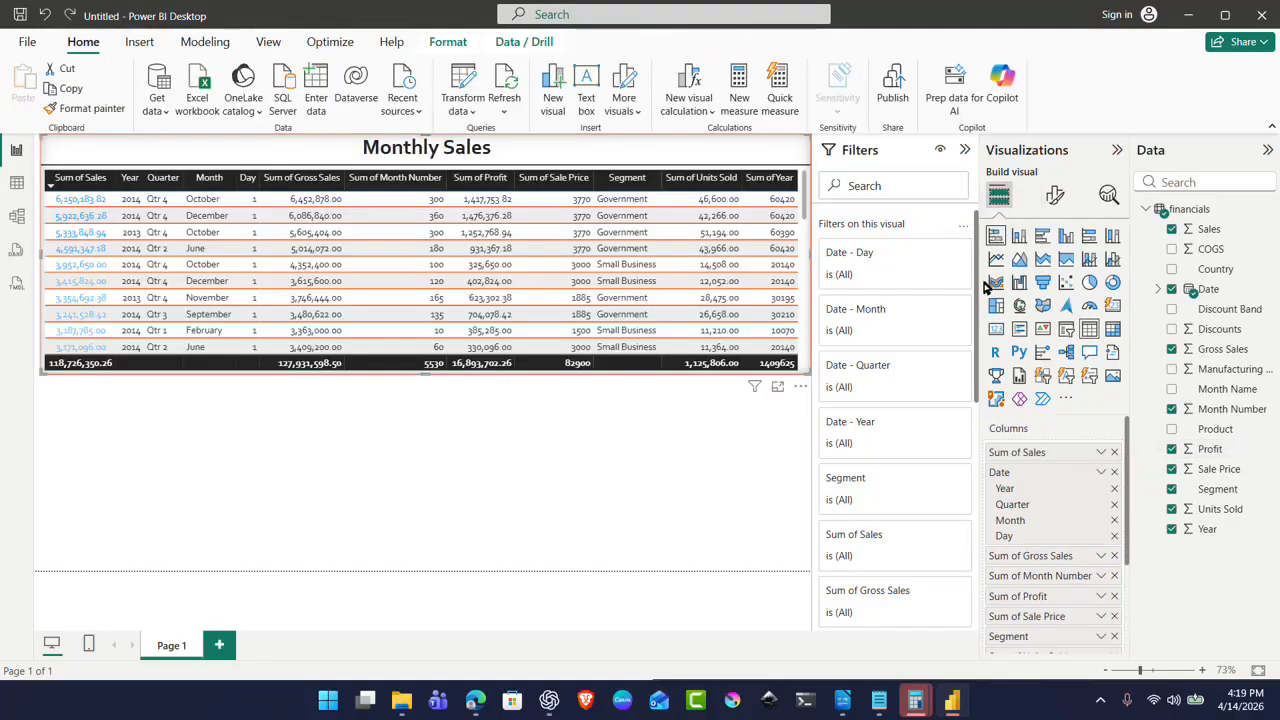
{"action": "left_click", "coordinate": [727, 483]}
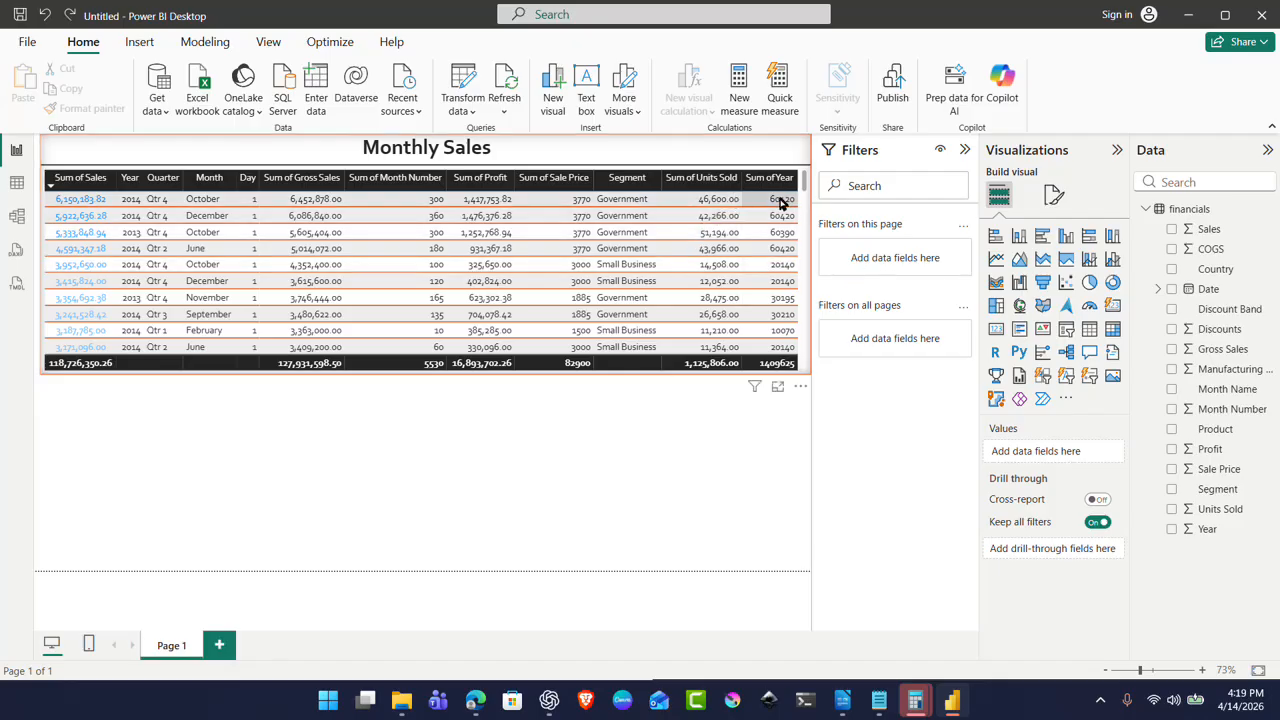
Step: Add a half-width stacked bar chart with Sales, Date, Gross Sales, Month Number and Profit
{"action": "left_click", "coordinate": [995, 237]}
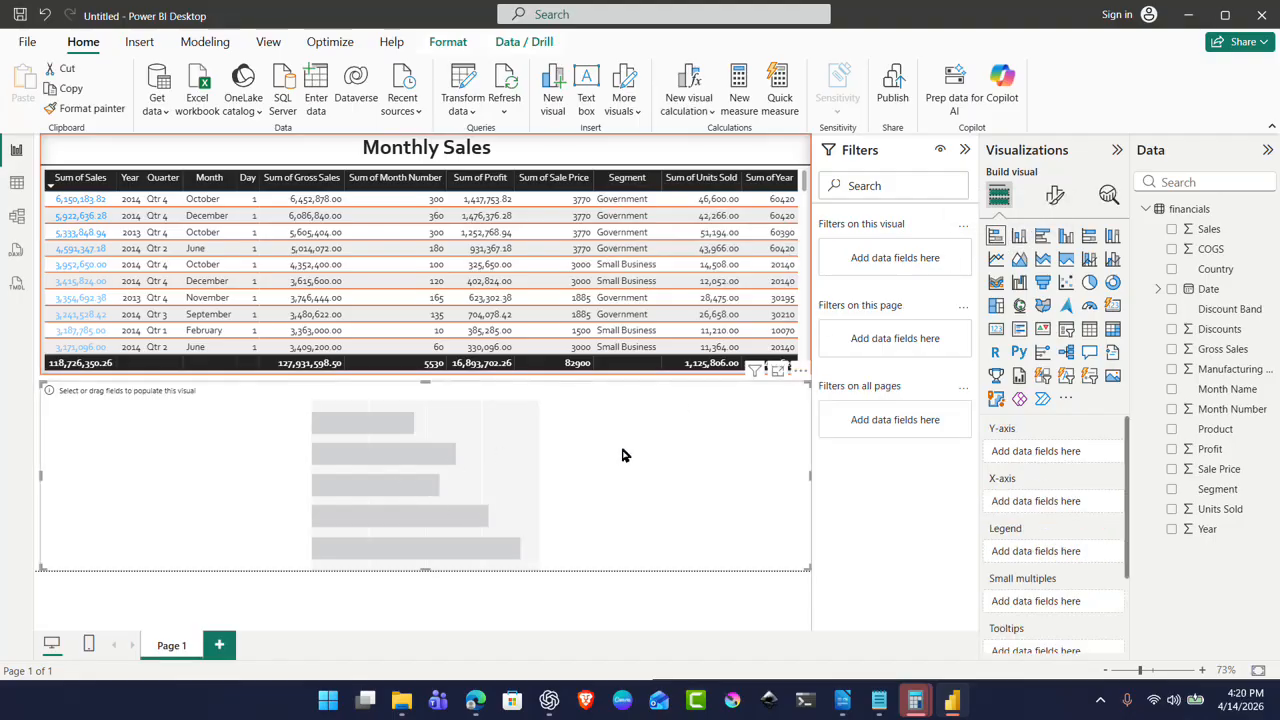
{"action": "left_click_drag", "start_coordinate": [809, 472], "coordinate": [426, 483]}
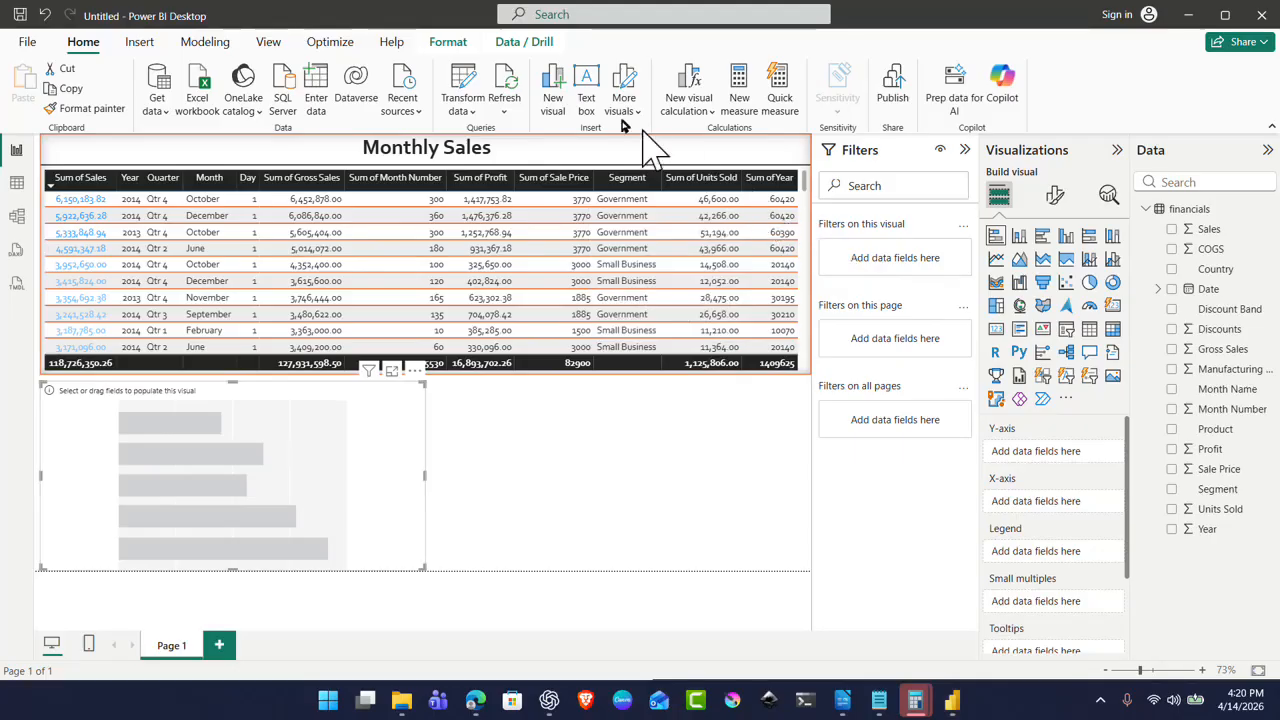
{"action": "left_click", "coordinate": [1172, 230]}
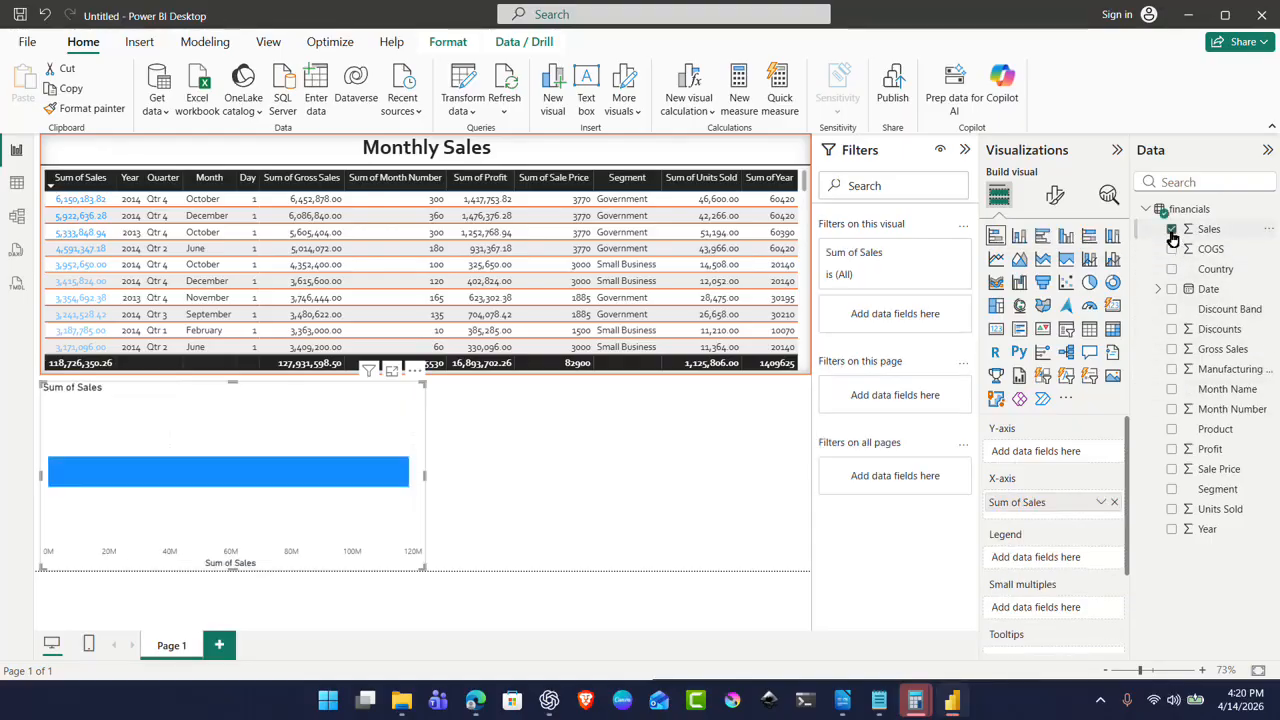
{"action": "left_click", "coordinate": [1172, 289]}
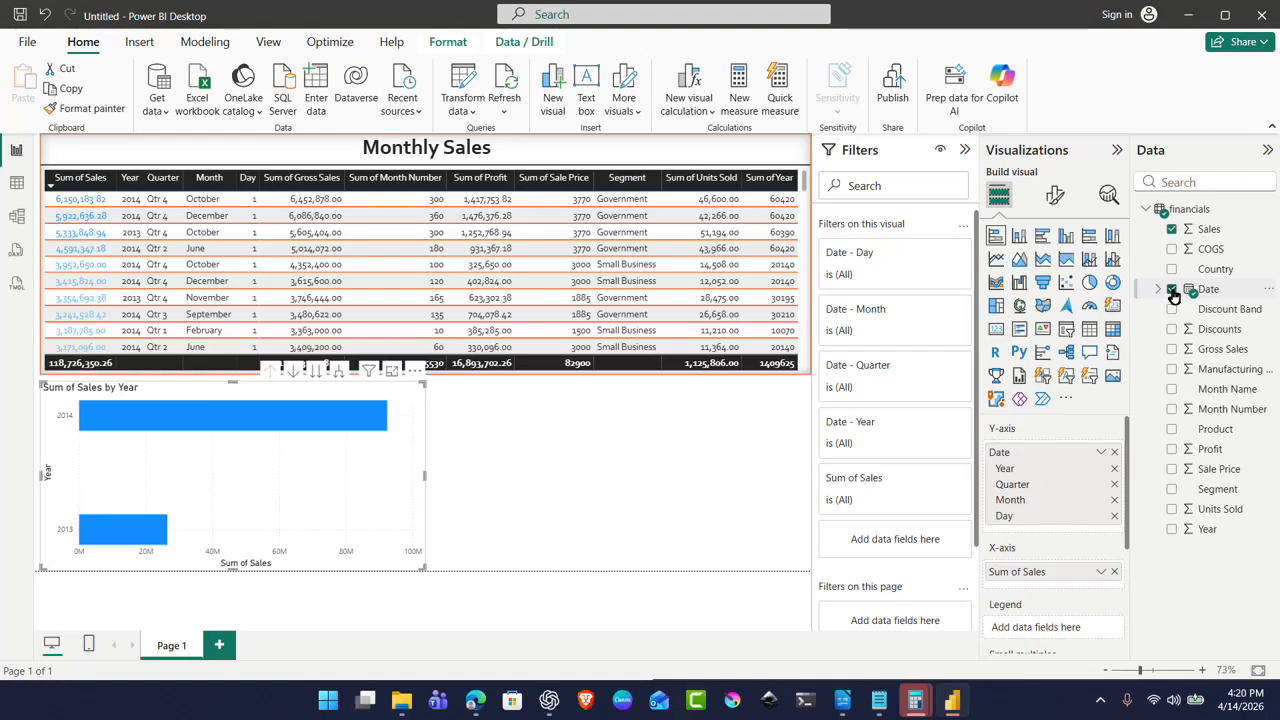
{"action": "left_click", "coordinate": [1173, 350]}
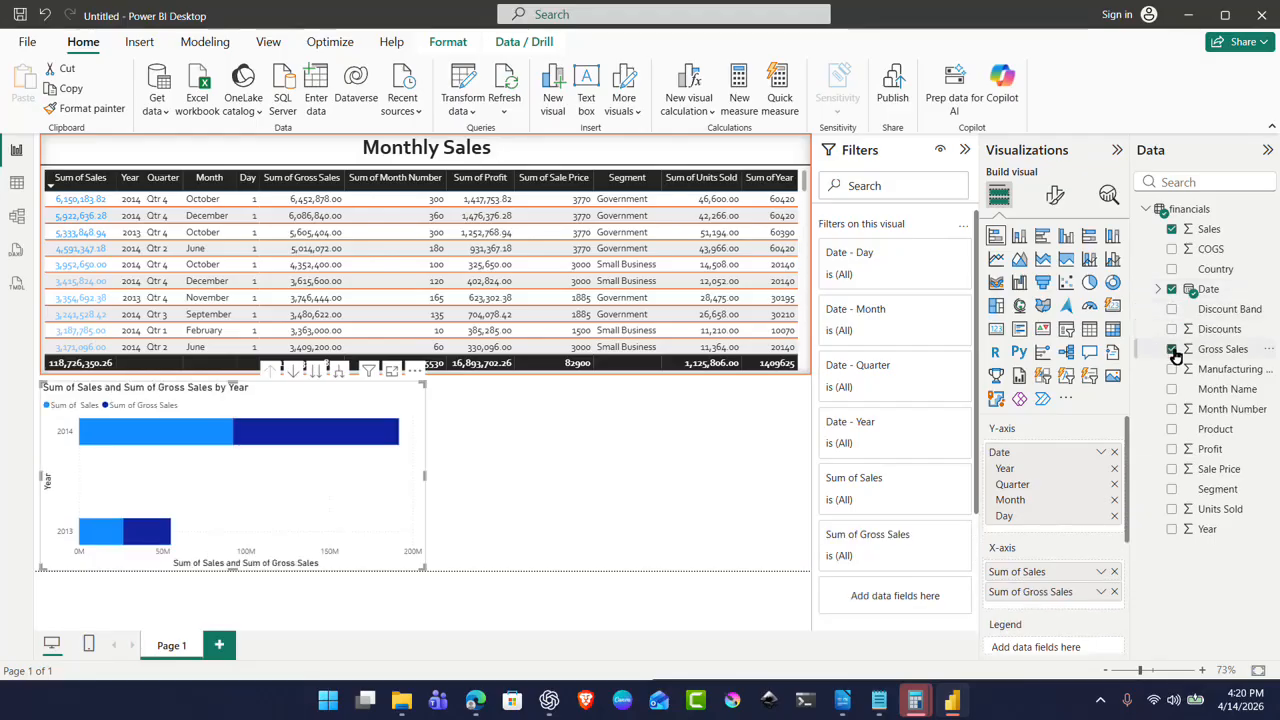
{"action": "left_click", "coordinate": [1173, 410]}
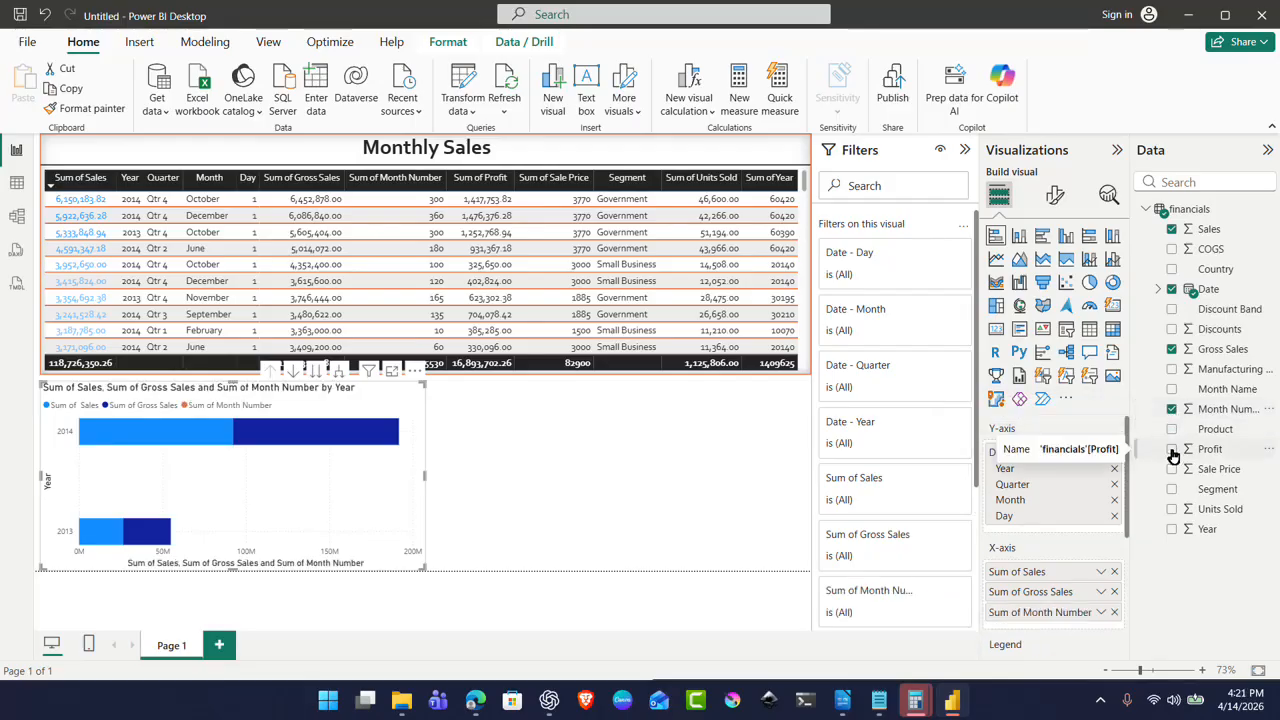
{"action": "left_click", "coordinate": [1172, 451]}
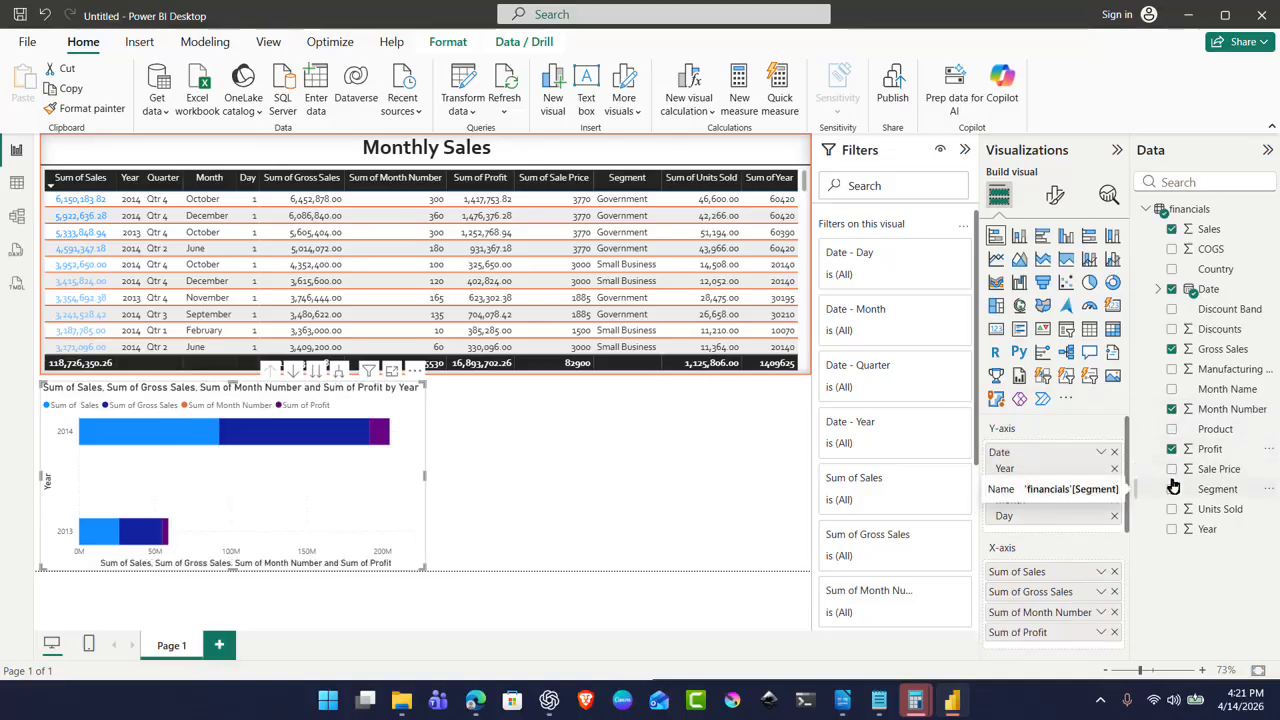
Step: Add Sale Price, Units Sold and Year to the bar chart, with Segment as small multiples
{"action": "left_click", "coordinate": [1172, 480]}
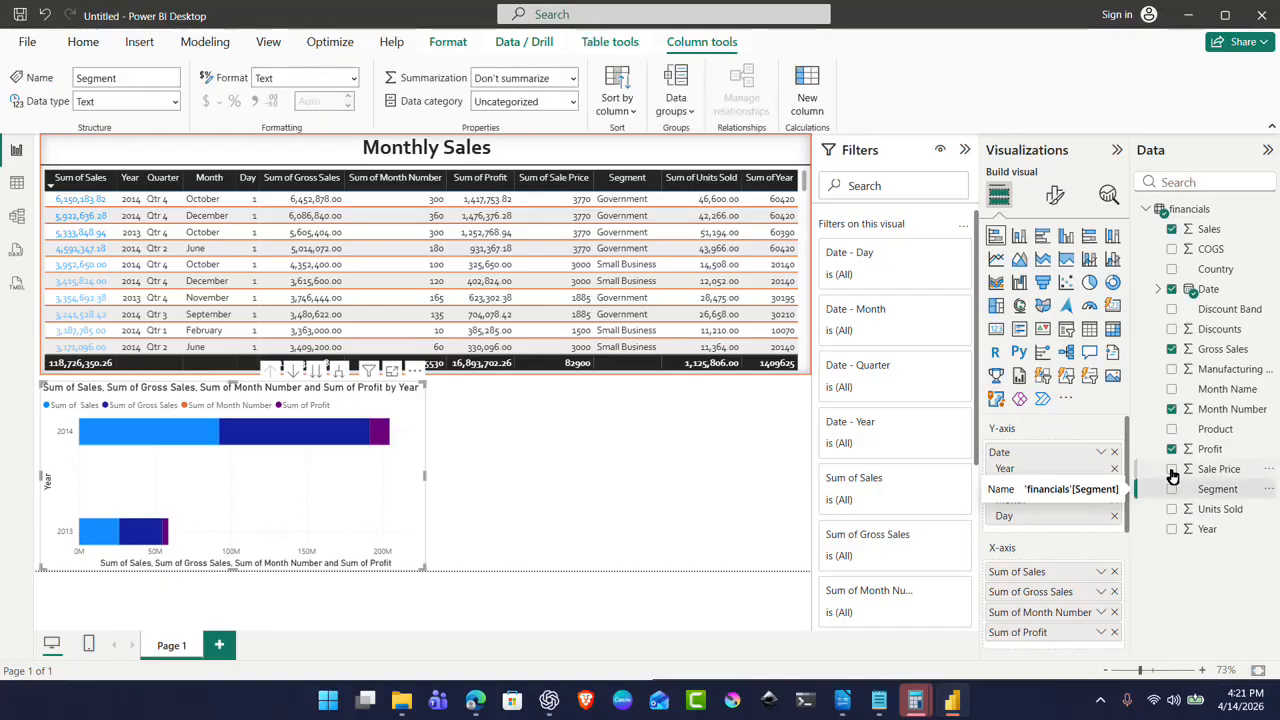
{"action": "left_click", "coordinate": [1174, 491]}
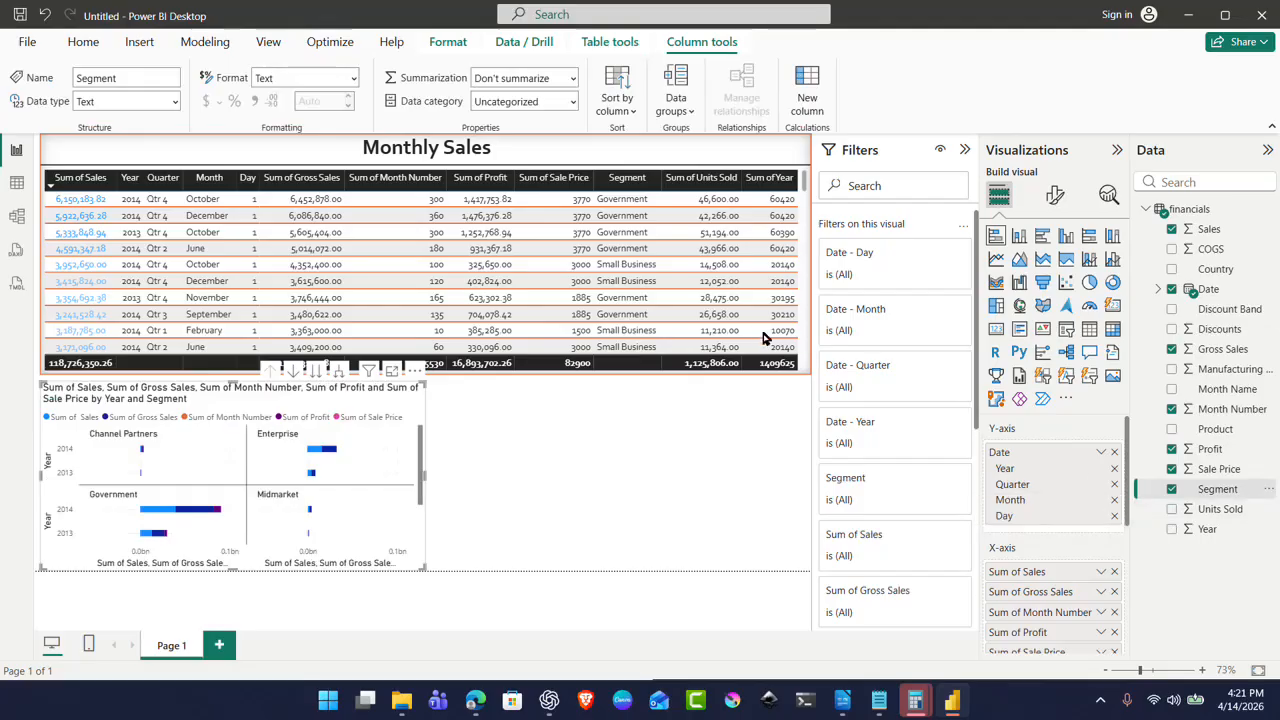
{"action": "left_click", "coordinate": [1171, 511]}
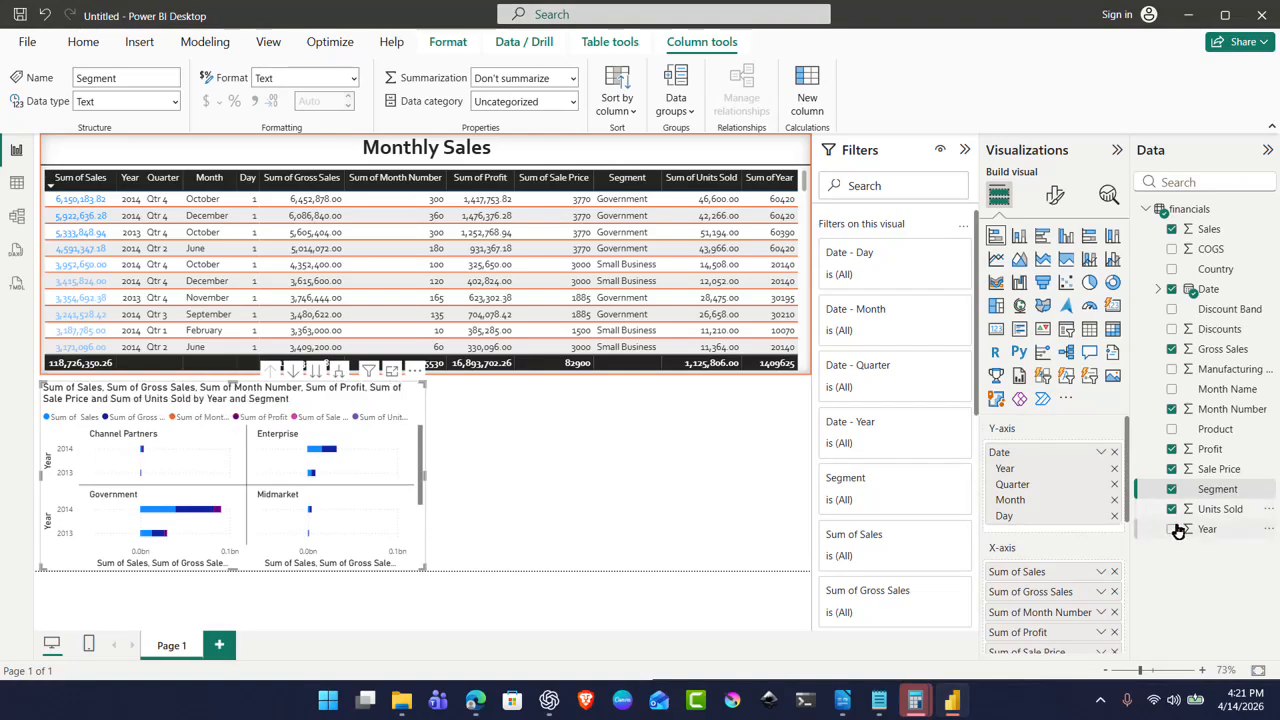
{"action": "left_click", "coordinate": [1173, 530]}
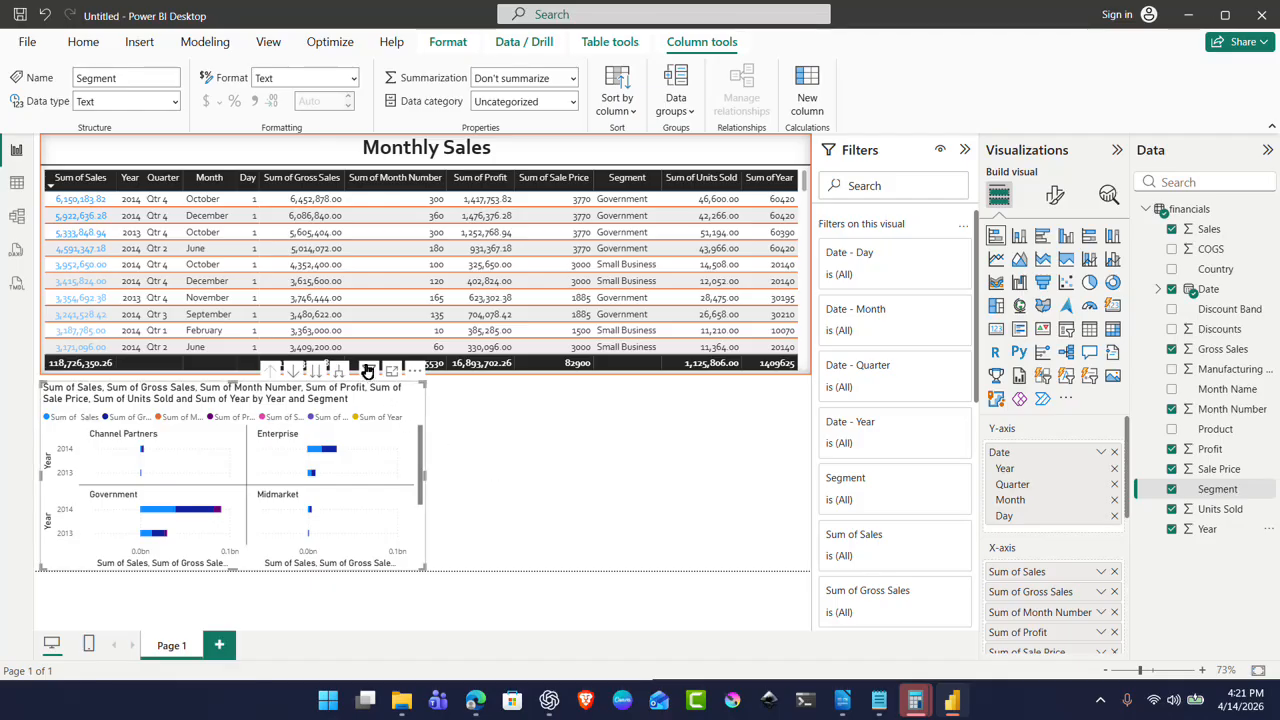
{"action": "mouse_move", "coordinate": [367, 370]}
{"action": "left_click", "coordinate": [467, 594]}
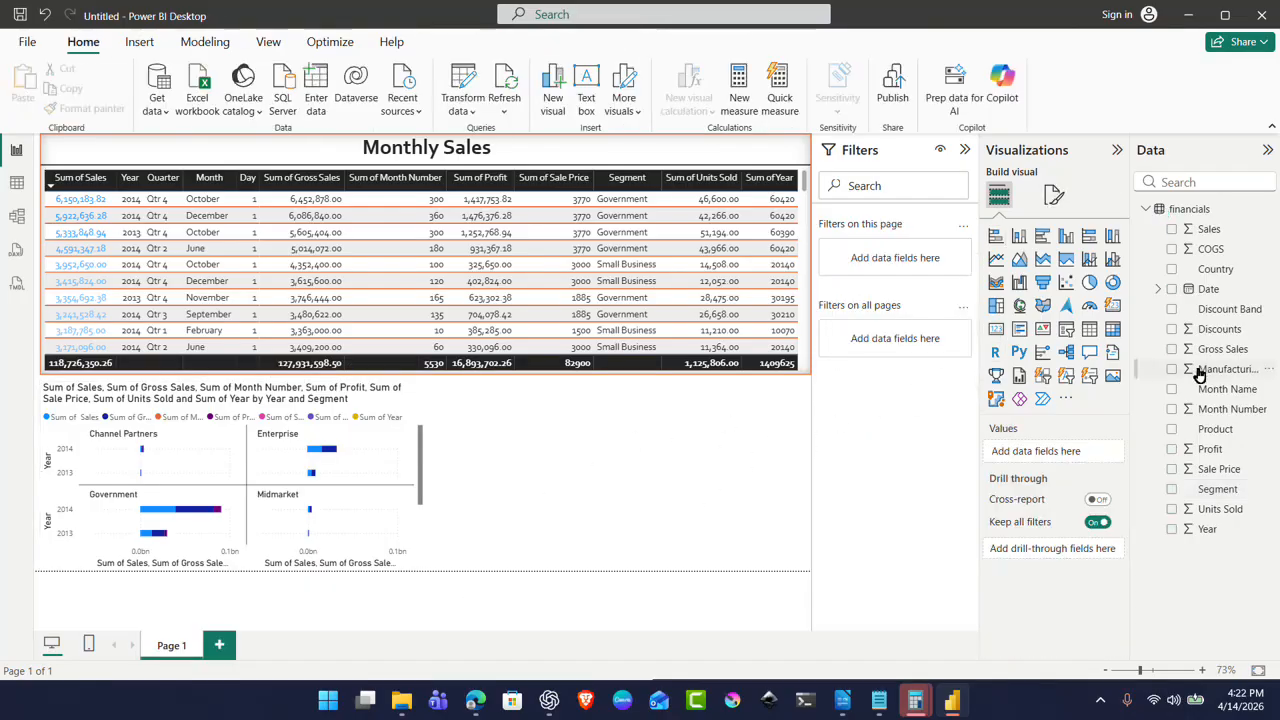
Step: Add a pie chart by Segment showing Sales, Gross Sales, Profit, Sale Price and Units Sold
{"action": "left_click", "coordinate": [1088, 284]}
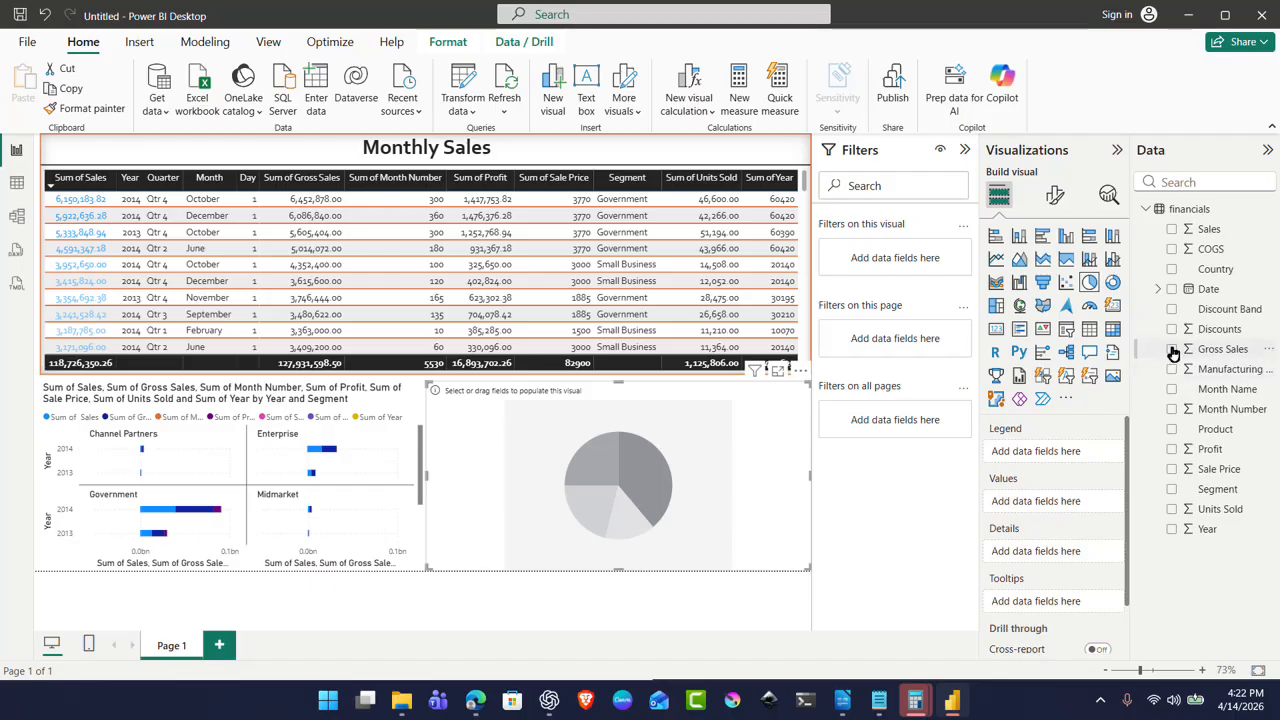
{"action": "left_click", "coordinate": [1172, 230]}
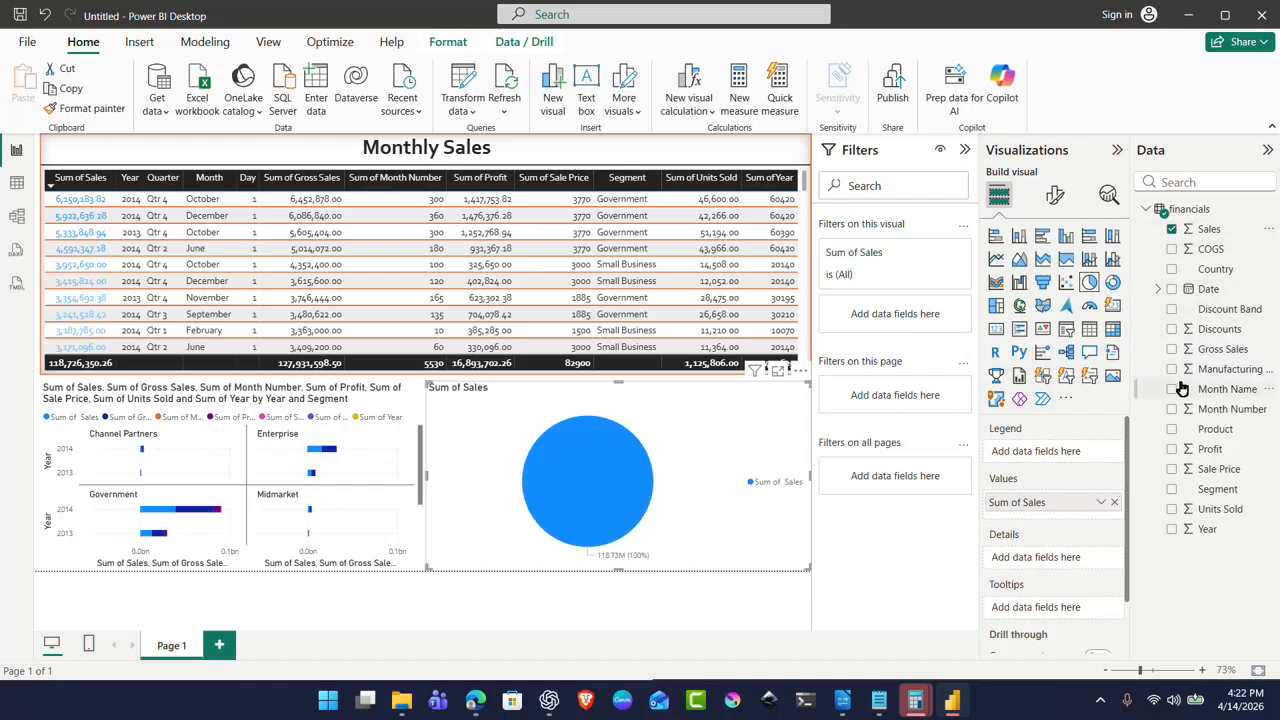
{"action": "left_click", "coordinate": [1174, 350]}
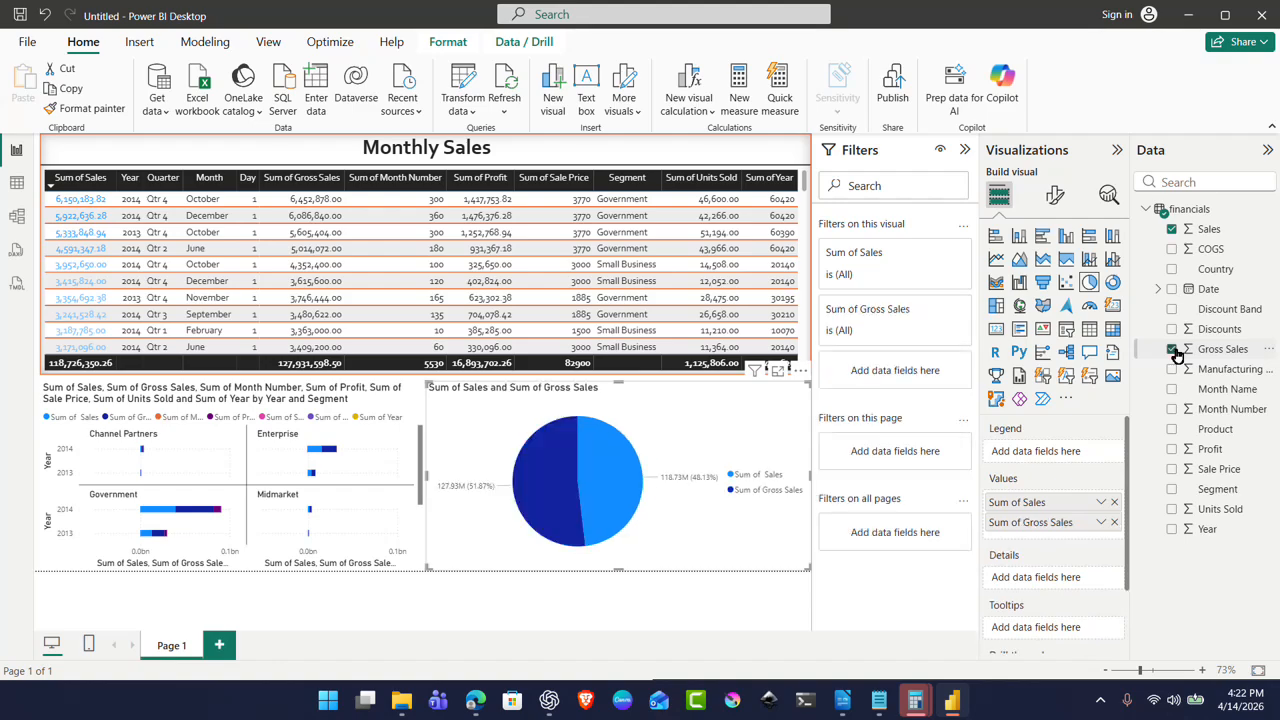
{"action": "left_click", "coordinate": [1173, 410]}
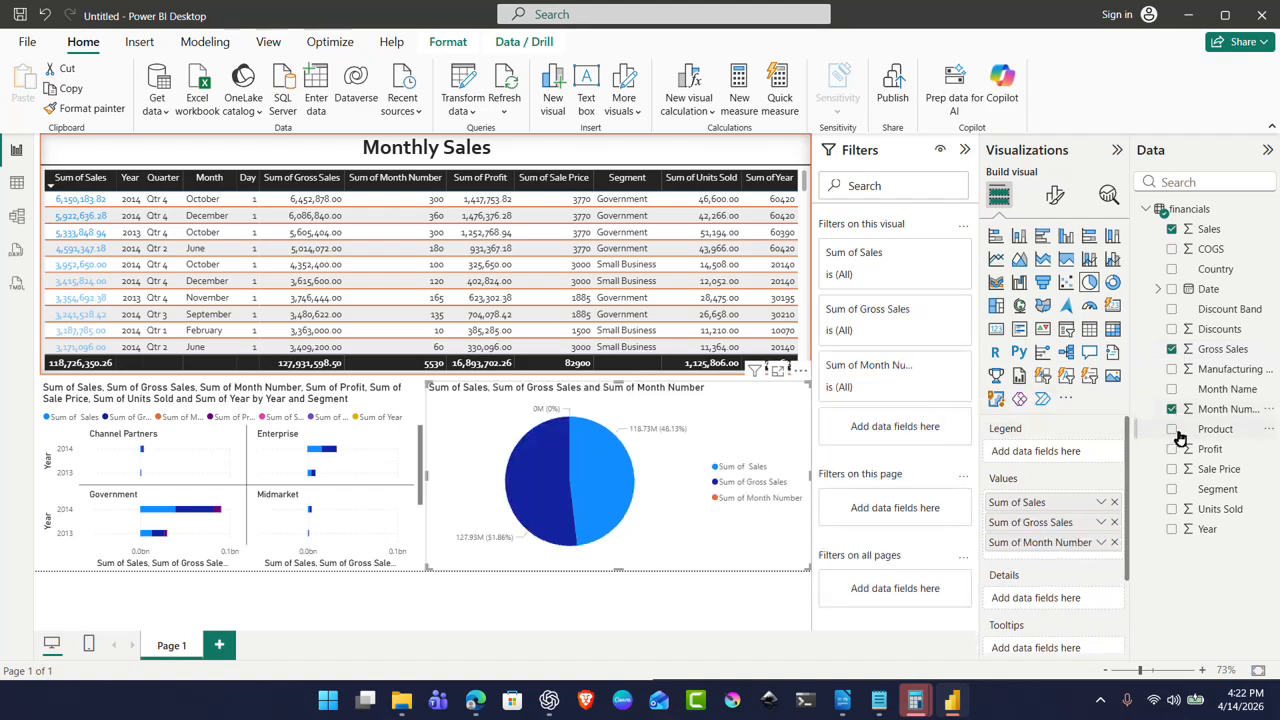
{"action": "left_click", "coordinate": [1173, 410]}
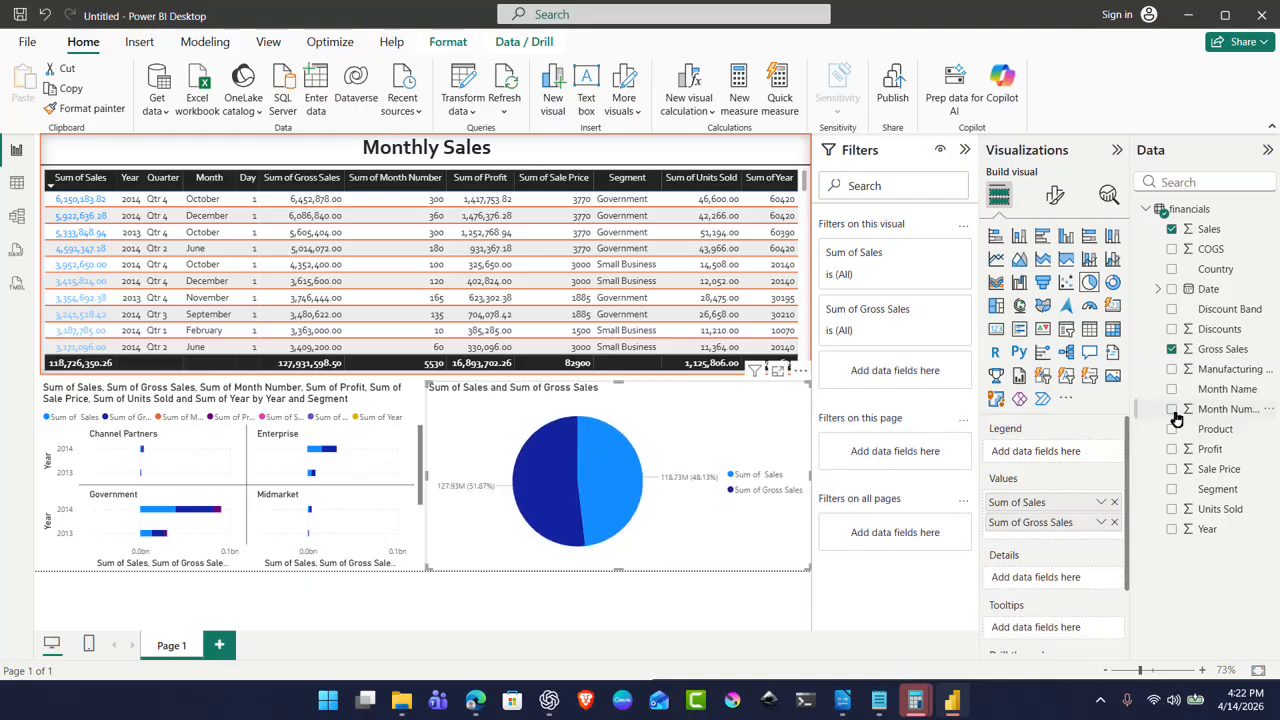
{"action": "left_click", "coordinate": [1173, 450]}
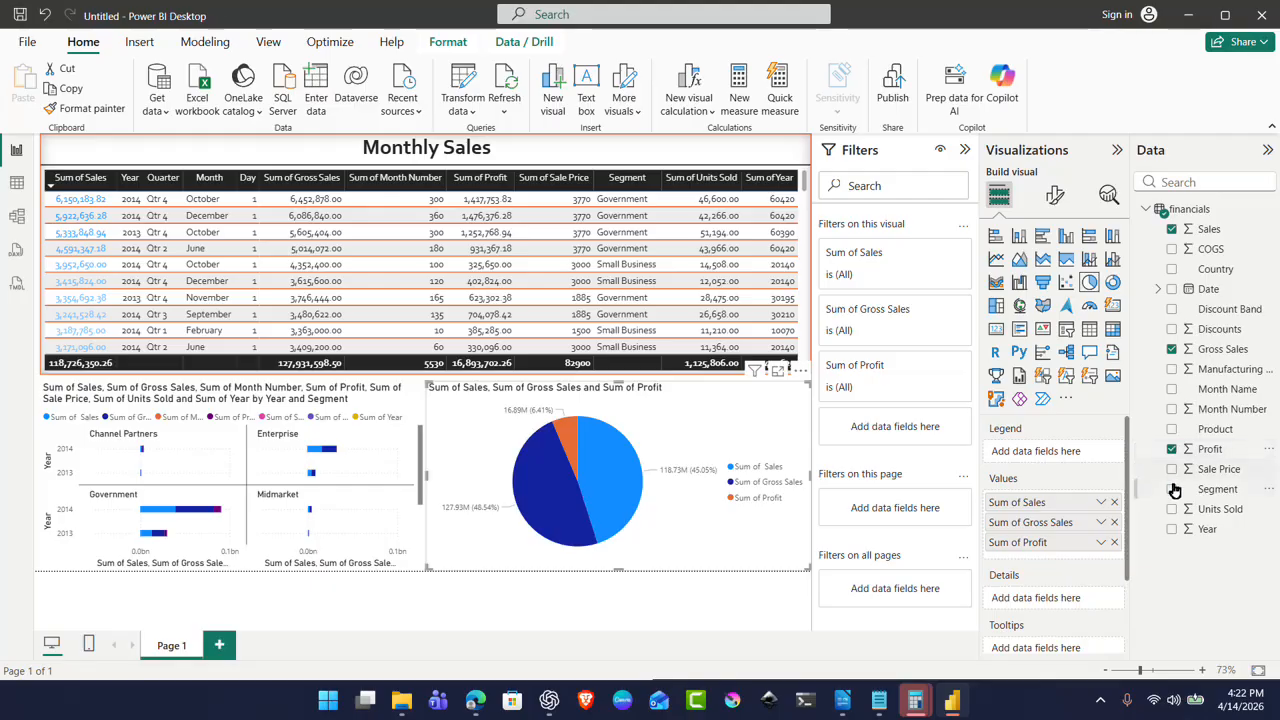
{"action": "left_click", "coordinate": [1173, 470]}
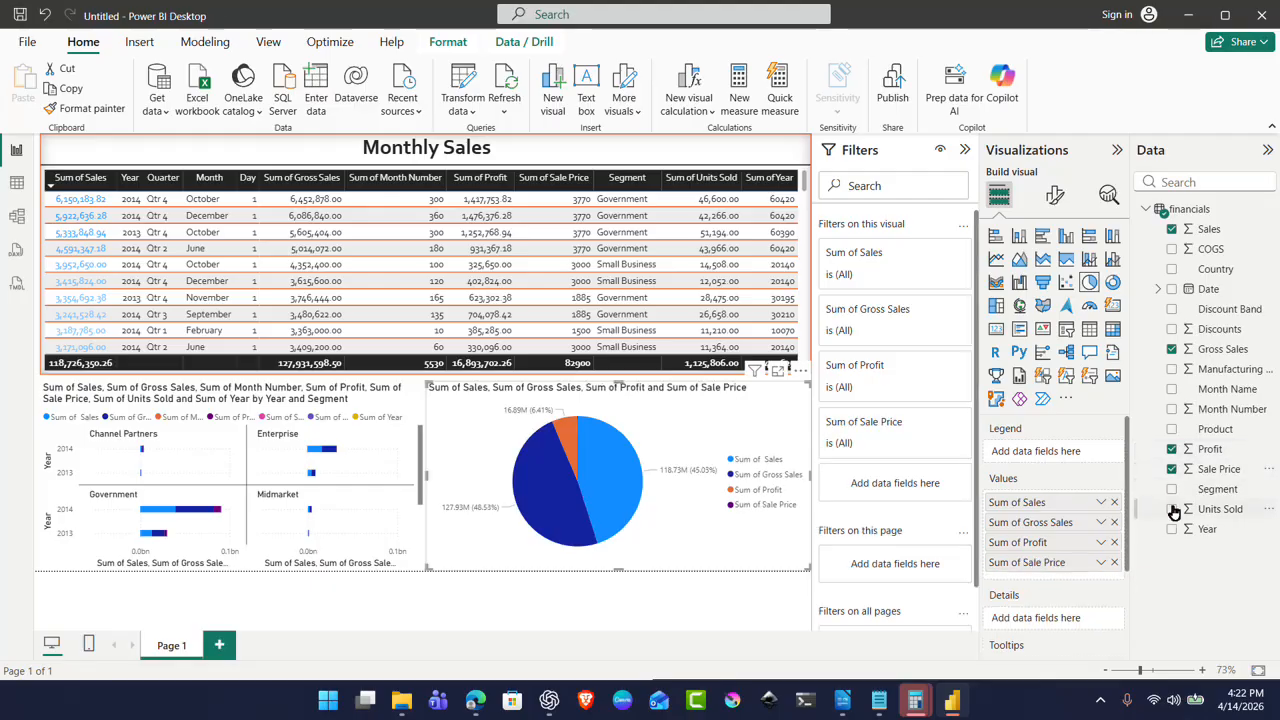
{"action": "left_click", "coordinate": [1173, 490]}
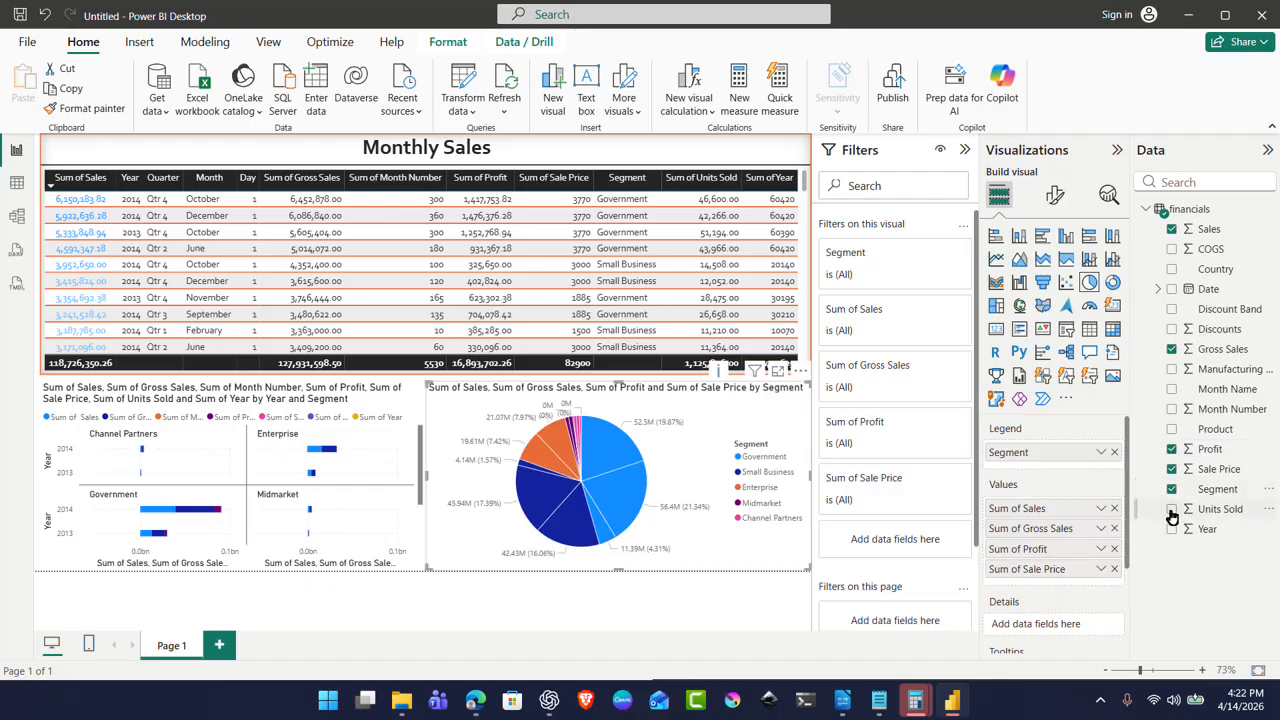
{"action": "left_click", "coordinate": [1172, 510]}
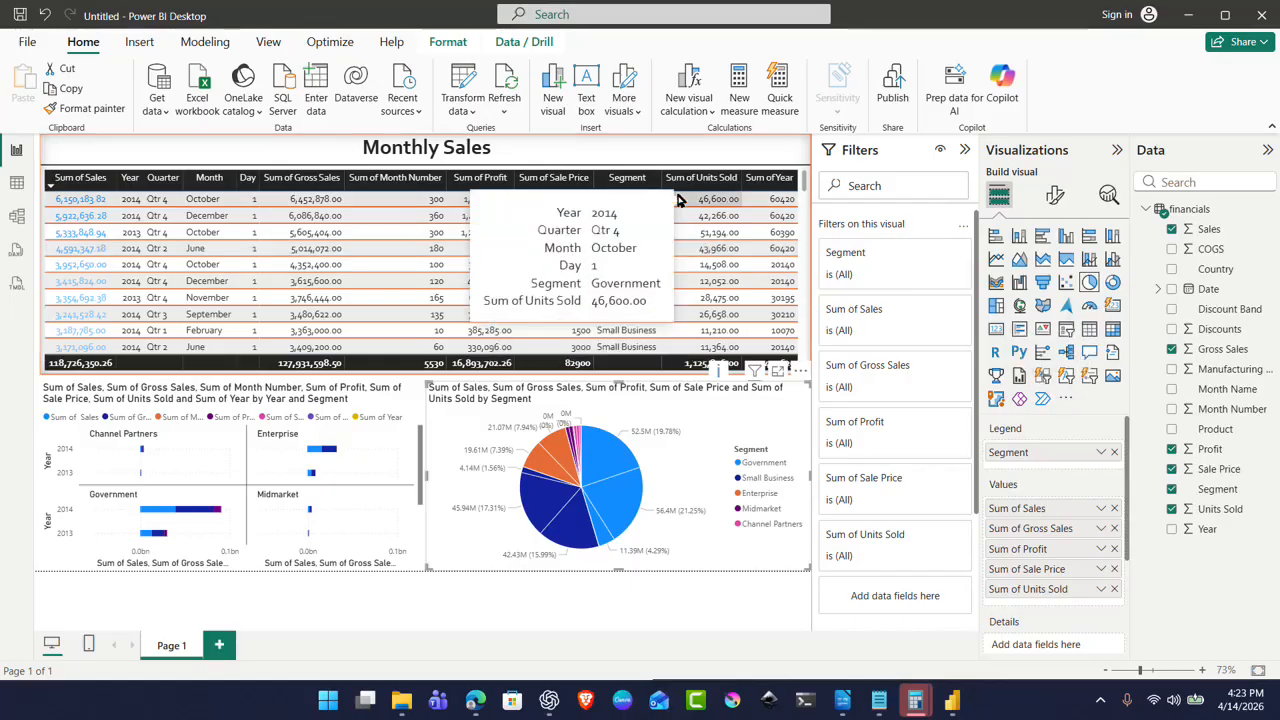
Step: Sort the table by Sum of Sale Price descending, then try a Contains all Input slicer and undo it
{"action": "double_click", "coordinate": [568, 196]}
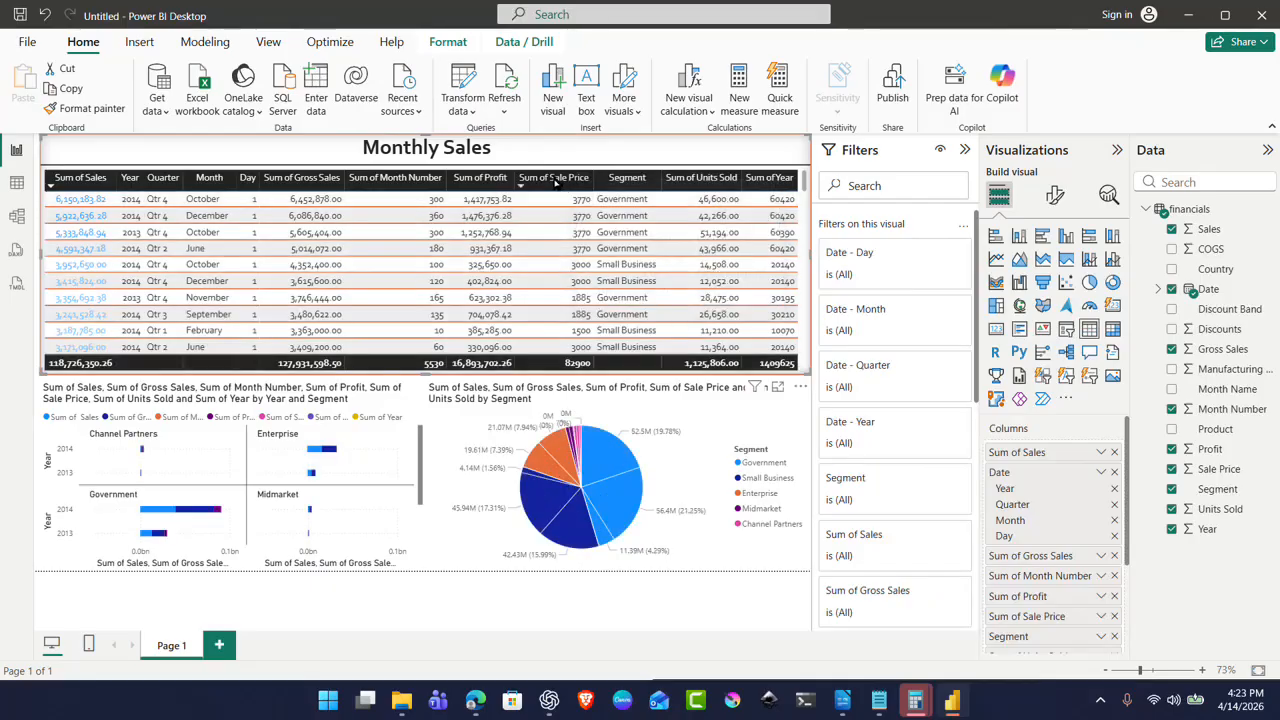
{"action": "left_click", "coordinate": [556, 179]}
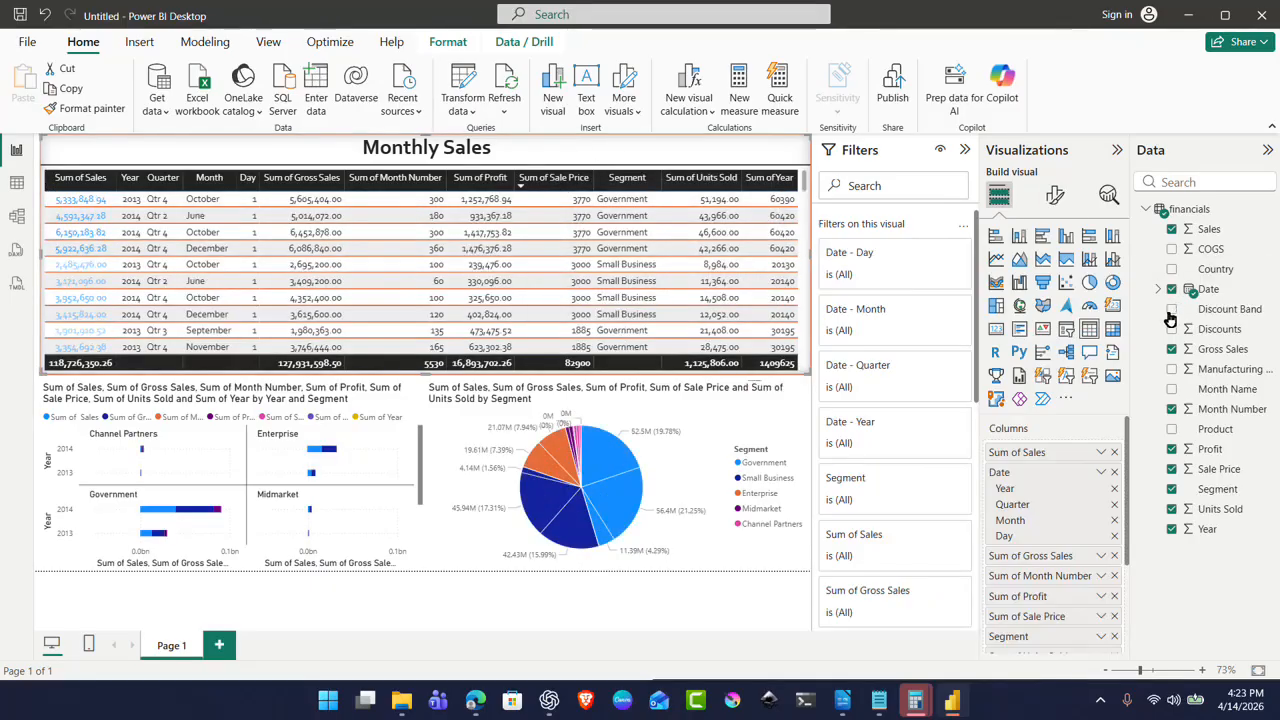
{"action": "left_click", "coordinate": [1065, 380]}
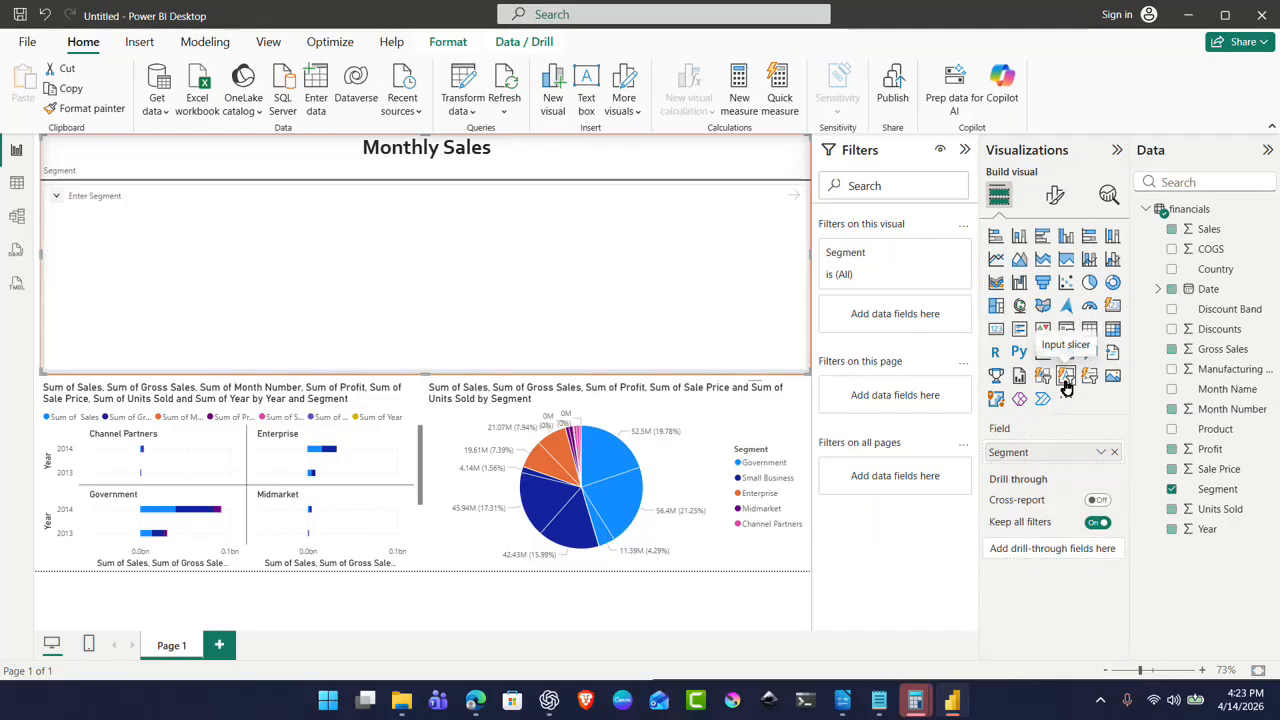
{"action": "left_click", "coordinate": [56, 197]}
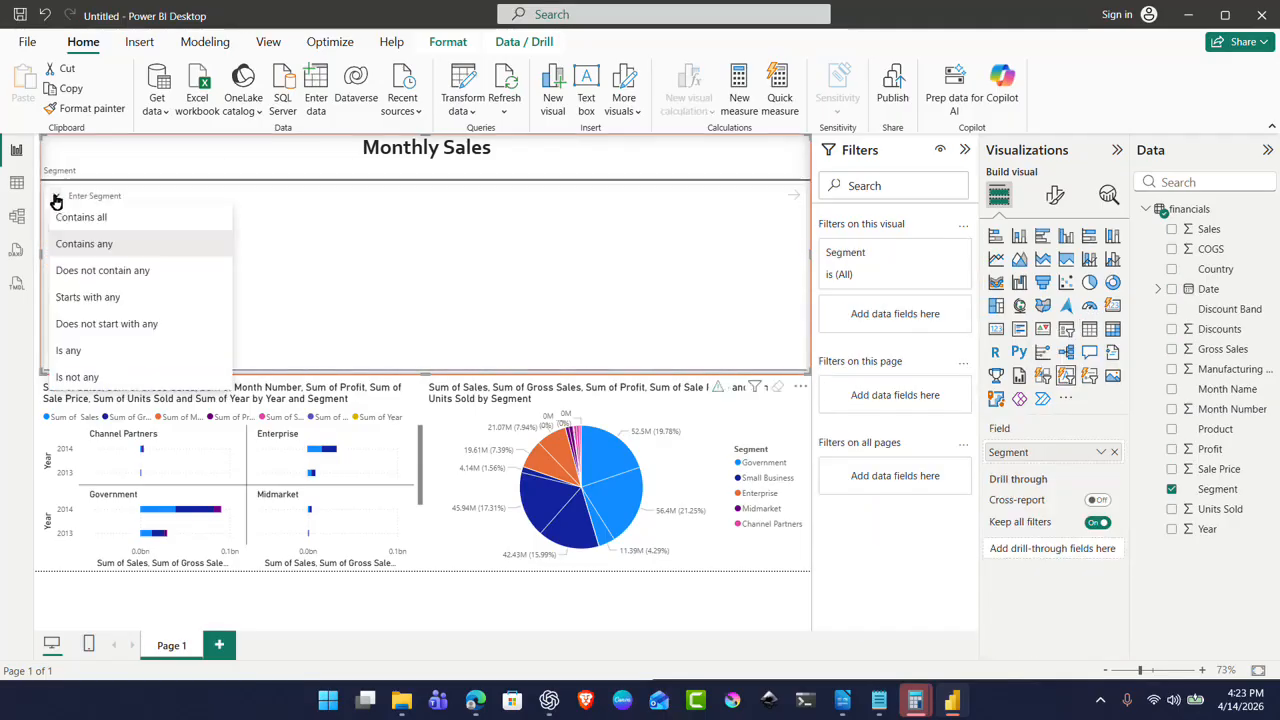
{"action": "left_click", "coordinate": [111, 220]}
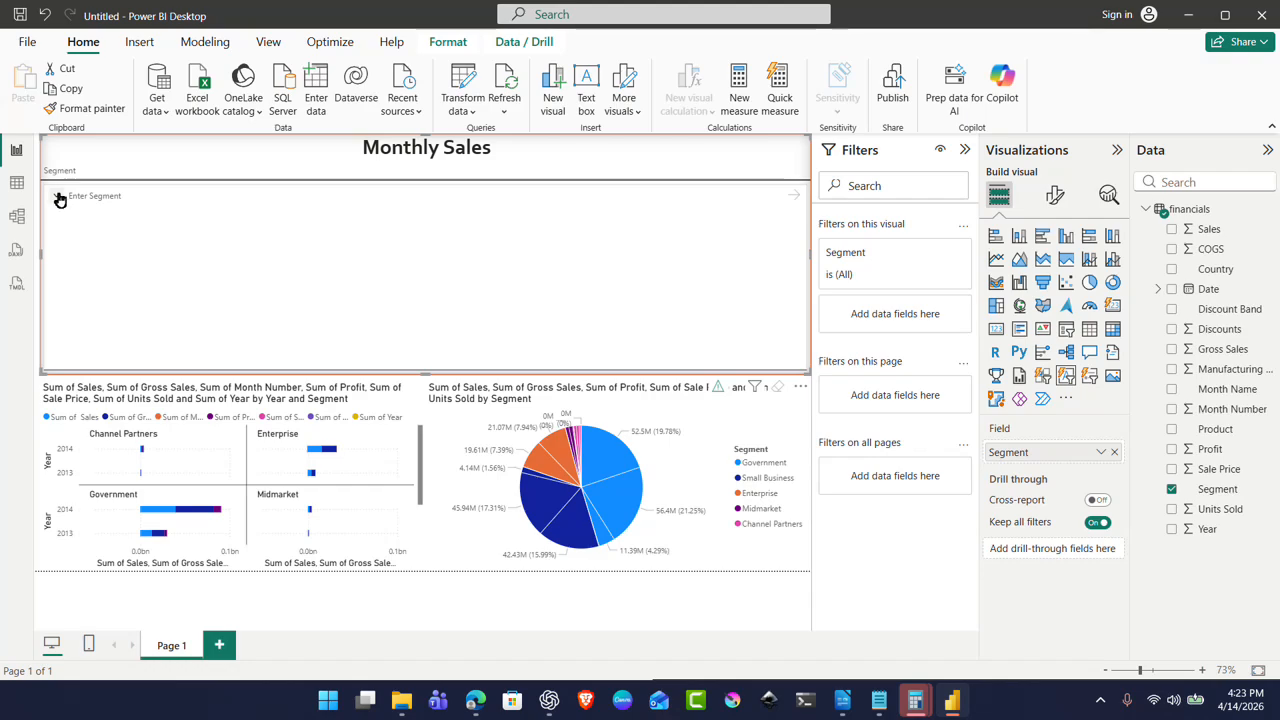
{"action": "left_click", "coordinate": [59, 200]}
{"action": "left_click", "coordinate": [89, 220]}
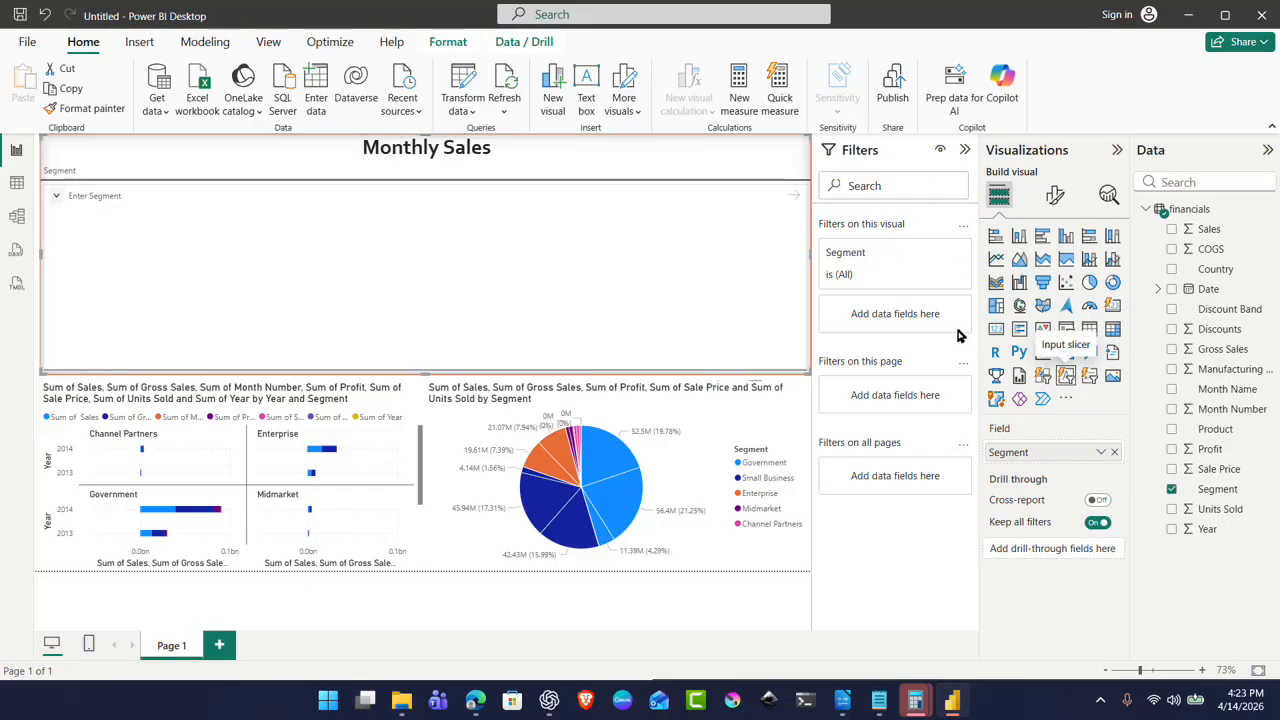
{"action": "key", "text": "ctrl+z"}
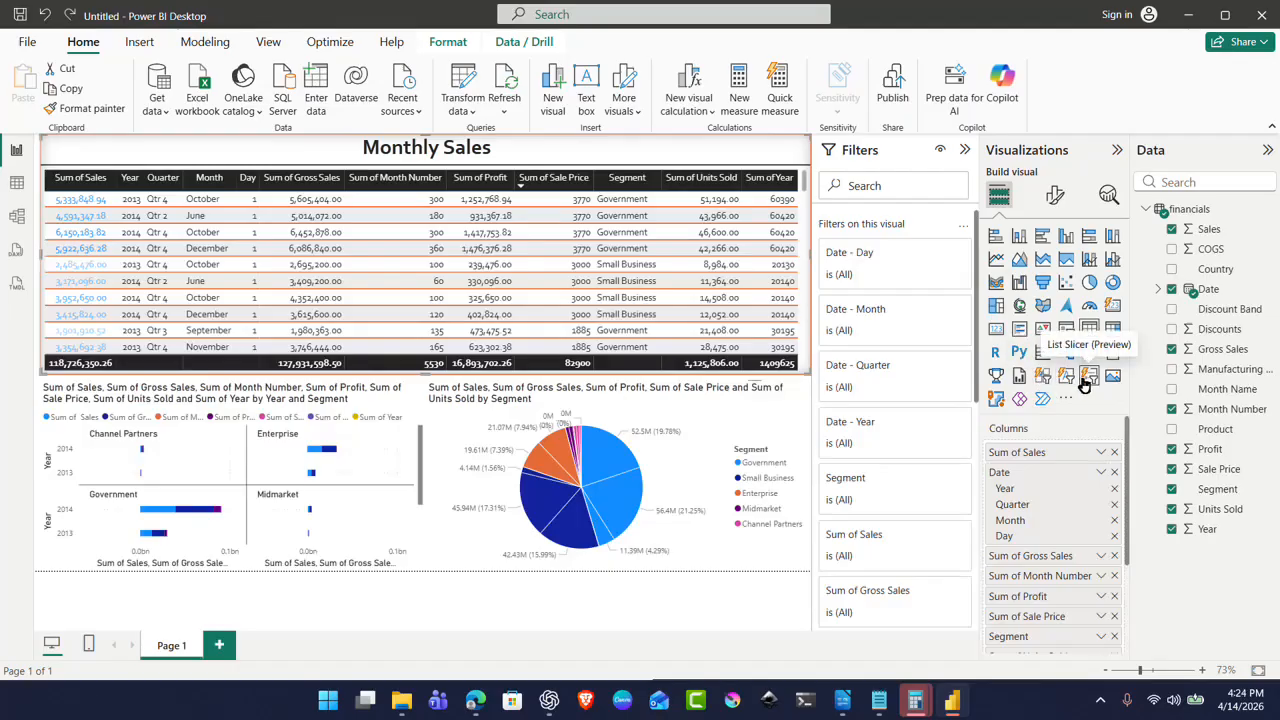
Step: Convert the table to a Year/Quarter list slicer with 2014 expanded and 2013 selected
{"action": "left_click", "coordinate": [1088, 377]}
{"action": "left_click", "coordinate": [64, 198]}
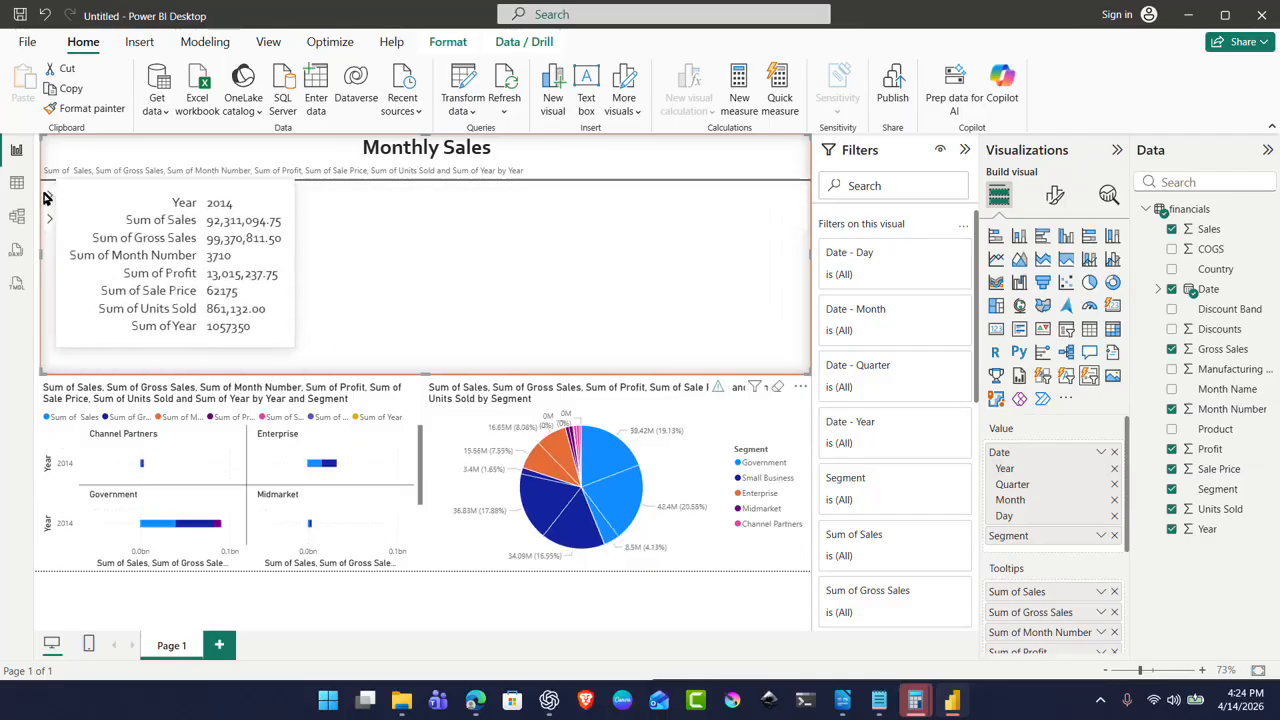
{"action": "left_click", "coordinate": [50, 197]}
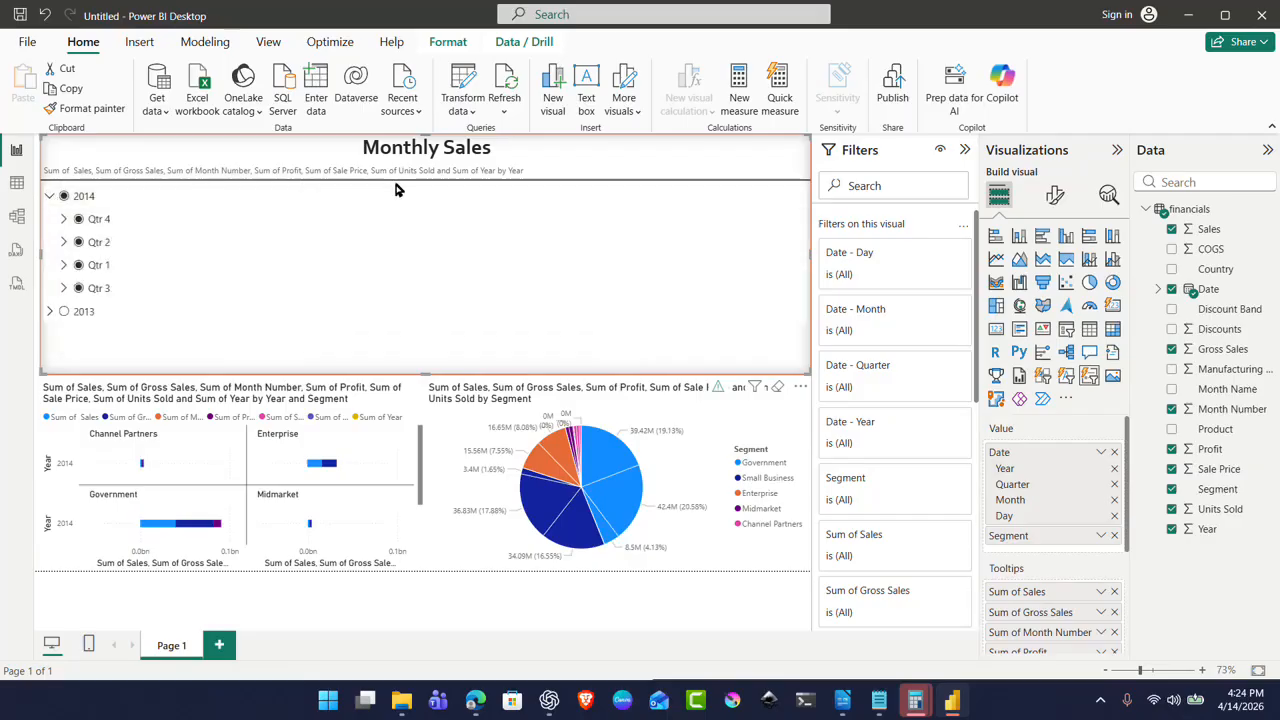
{"action": "left_click", "coordinate": [63, 197]}
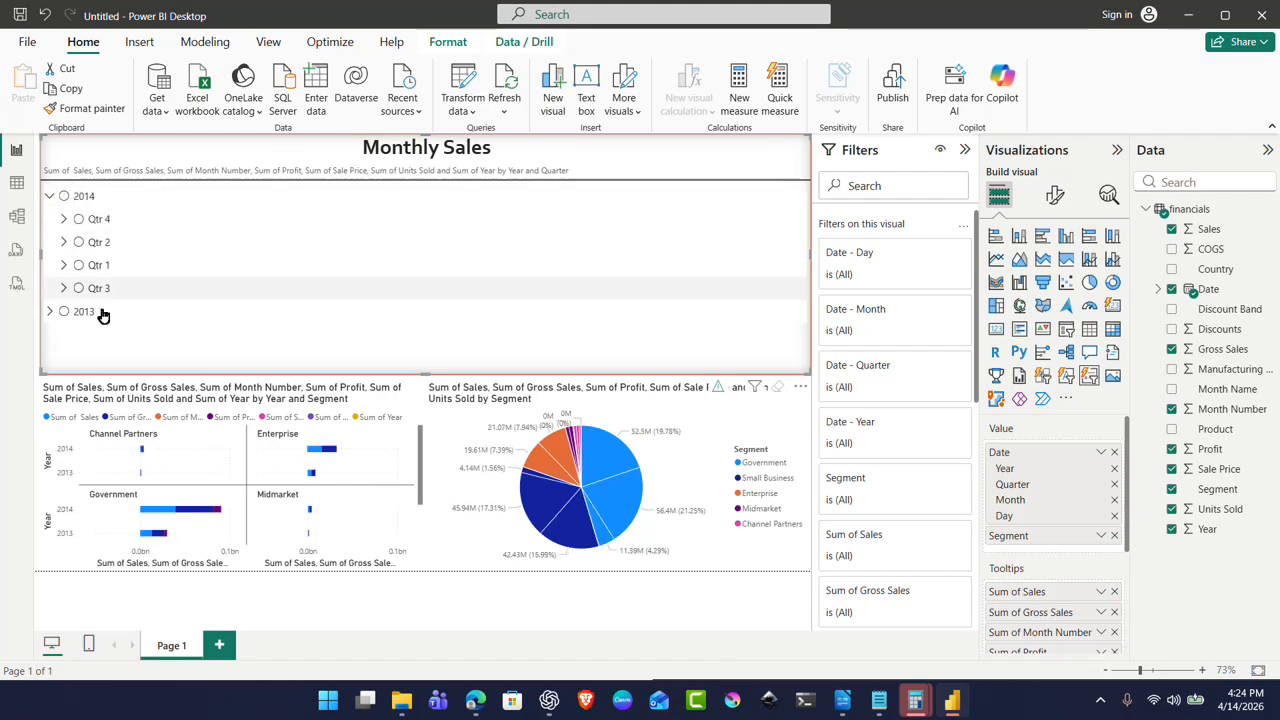
{"action": "left_click", "coordinate": [63, 312]}
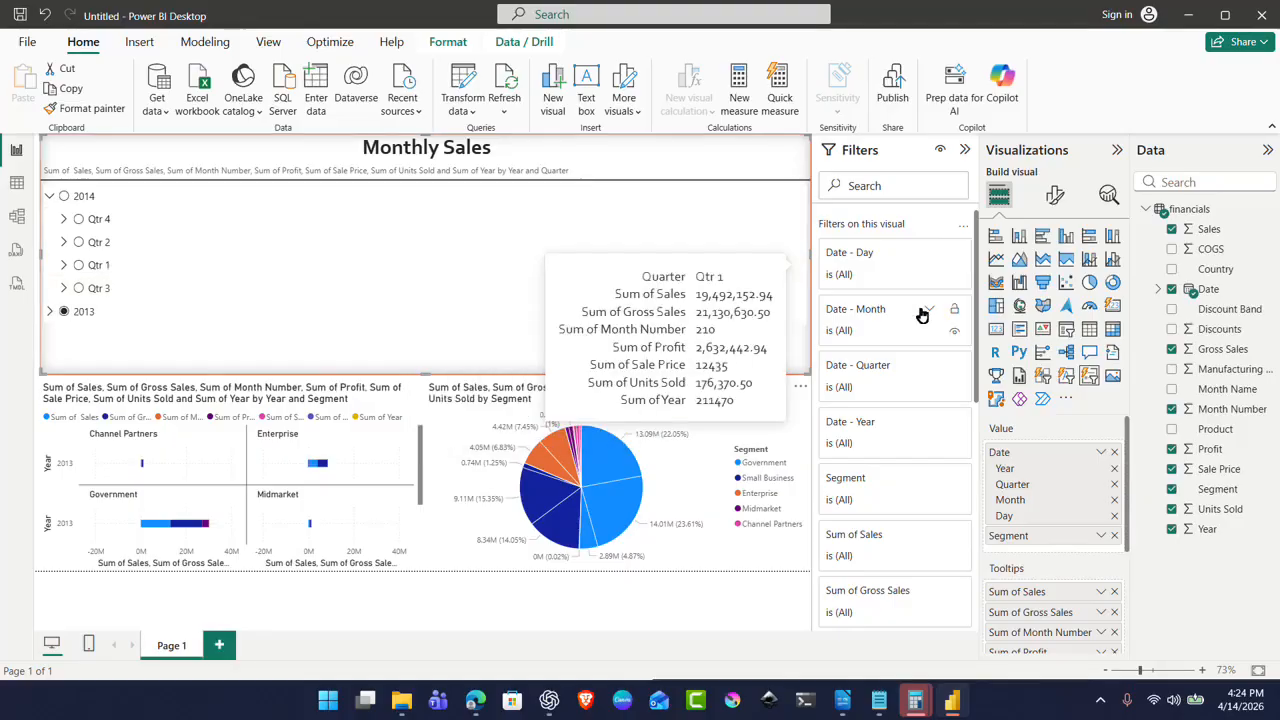
Step: Switch to monthly date tiles, try months from September 2013 to April 2014, ending on September 01, 2013
{"action": "left_click", "coordinate": [1043, 377]}
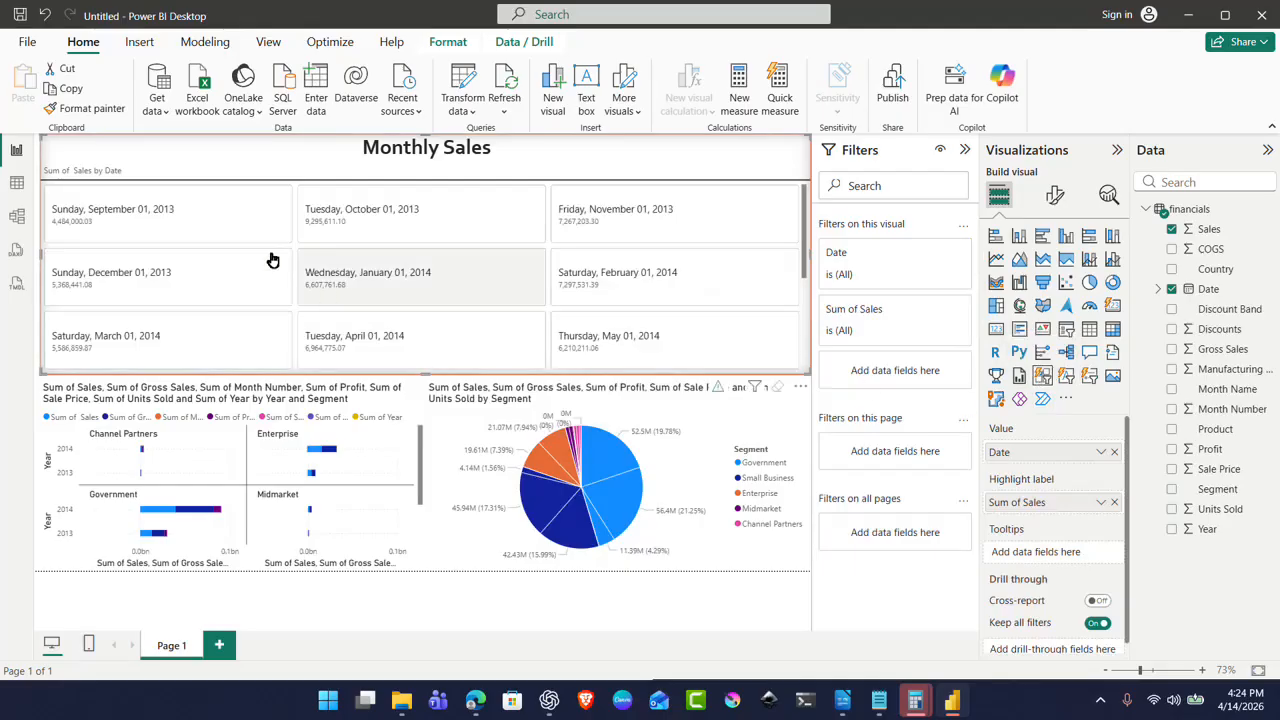
{"action": "left_click", "coordinate": [222, 224]}
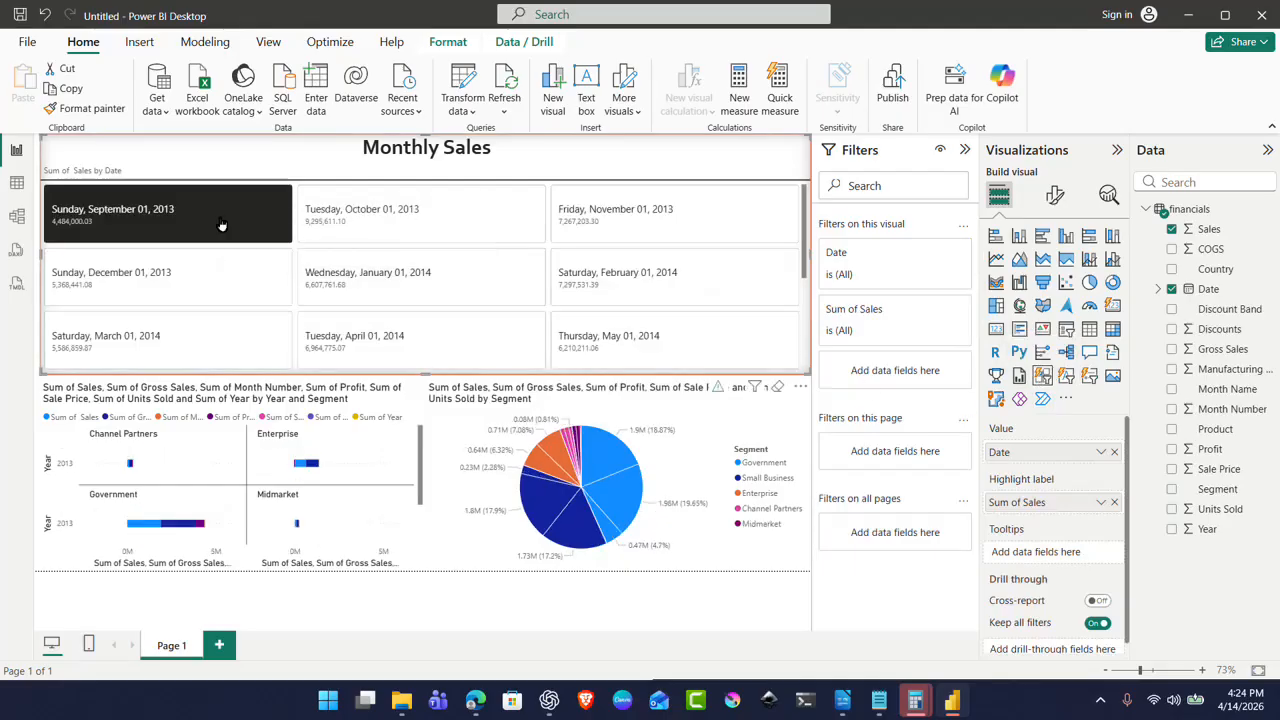
{"action": "left_click", "coordinate": [333, 232]}
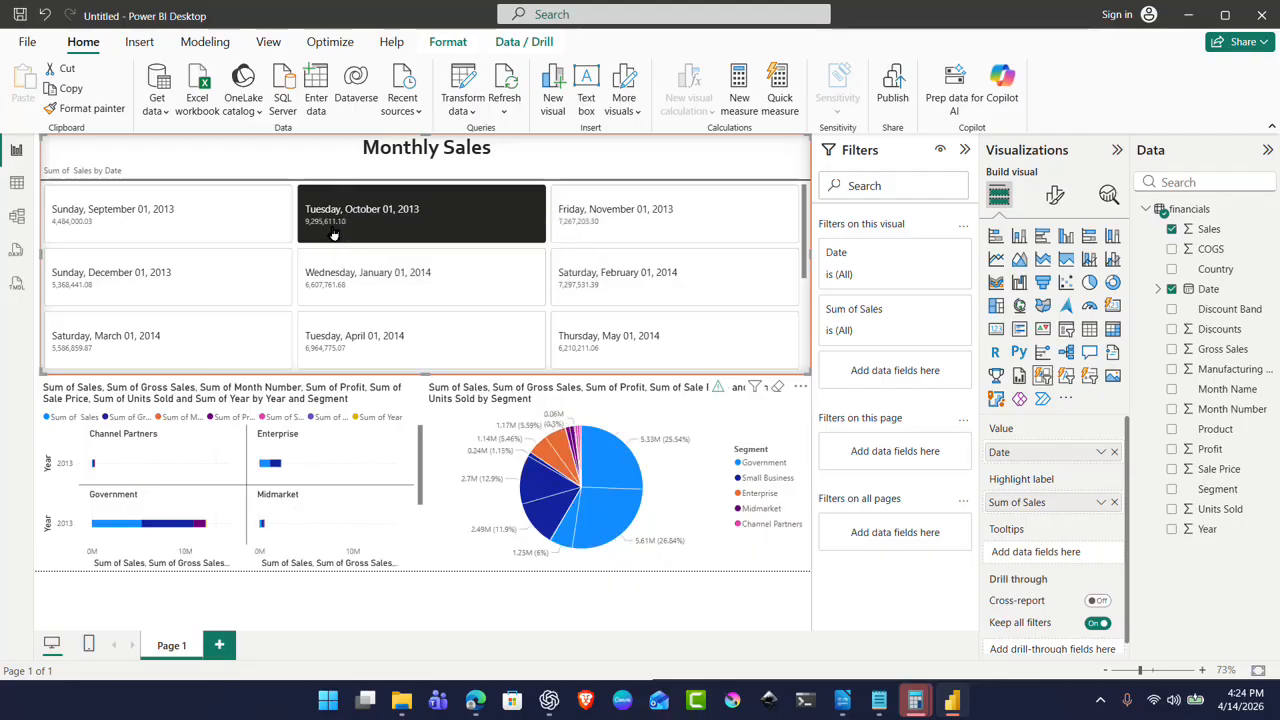
{"action": "left_click", "coordinate": [631, 224]}
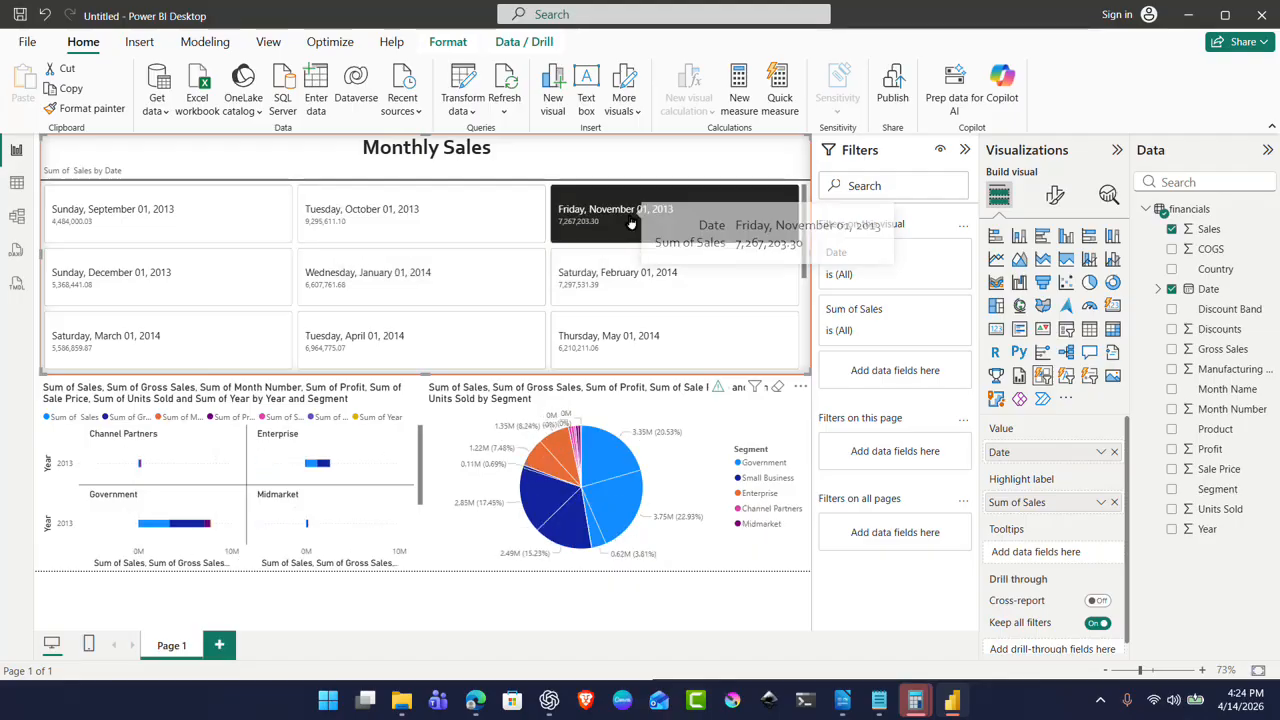
{"action": "left_click", "coordinate": [656, 293]}
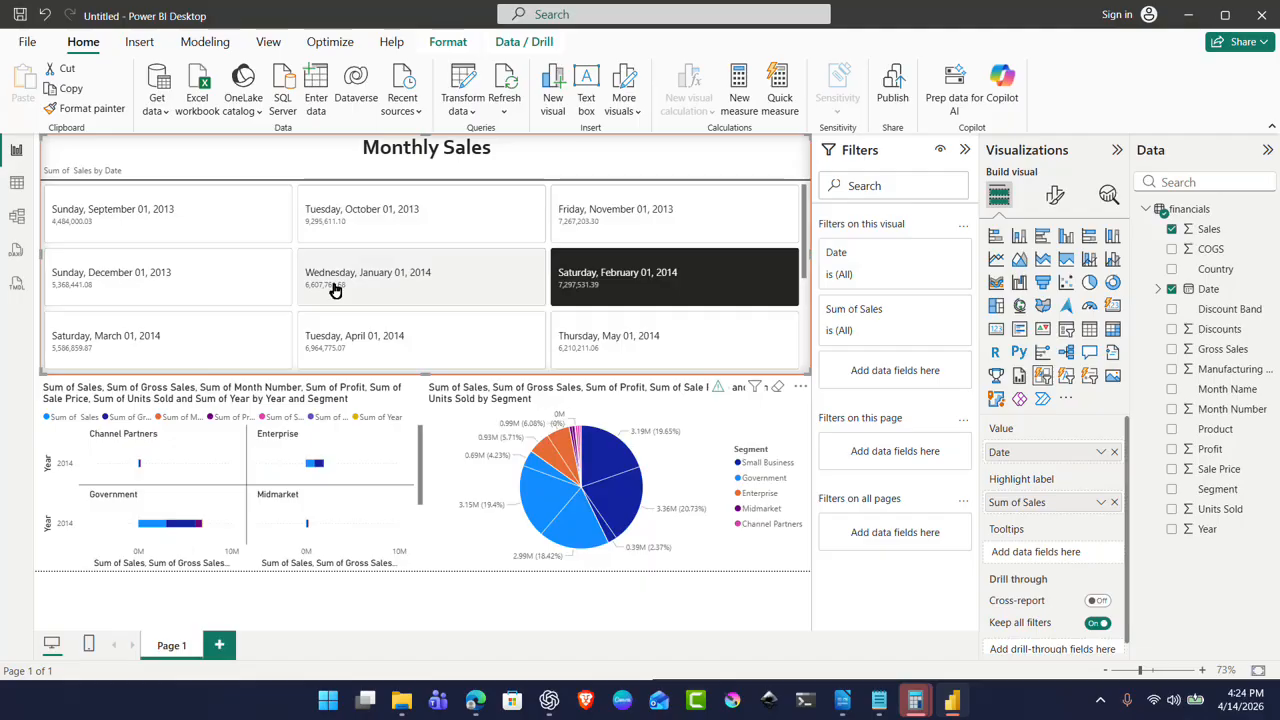
{"action": "left_click", "coordinate": [418, 280]}
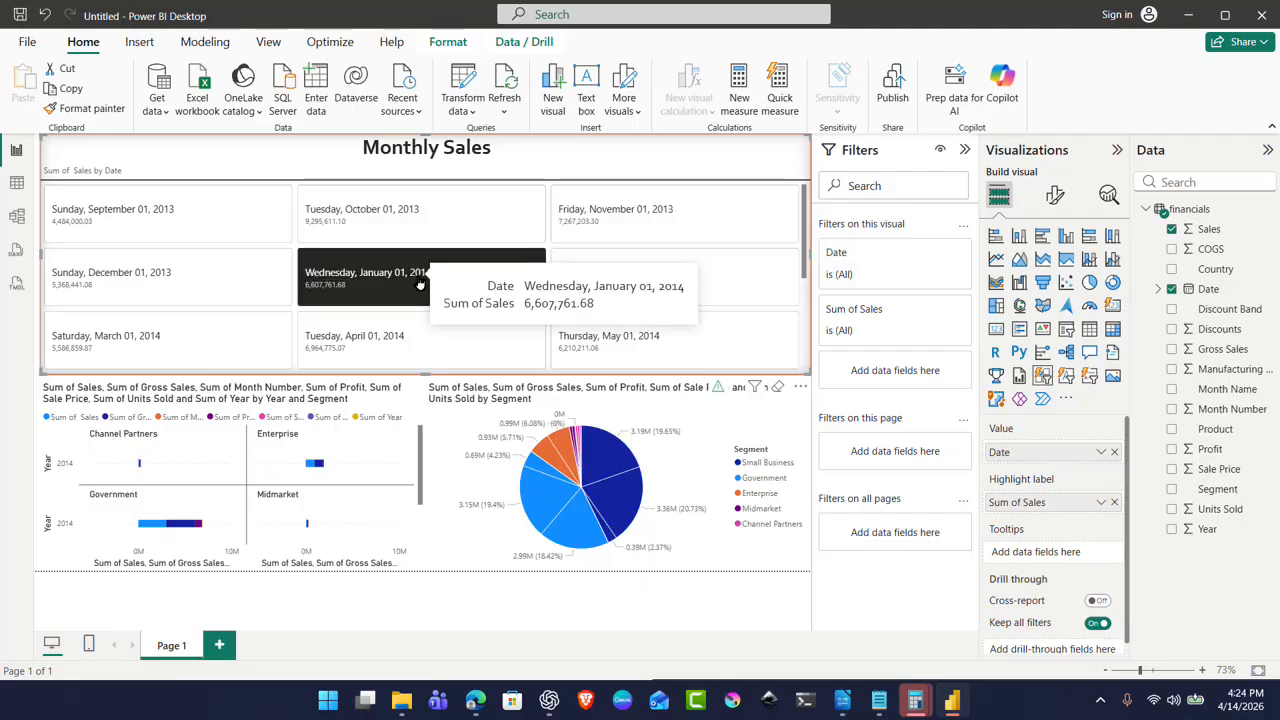
{"action": "left_click", "coordinate": [405, 341]}
{"action": "left_click", "coordinate": [99, 357]}
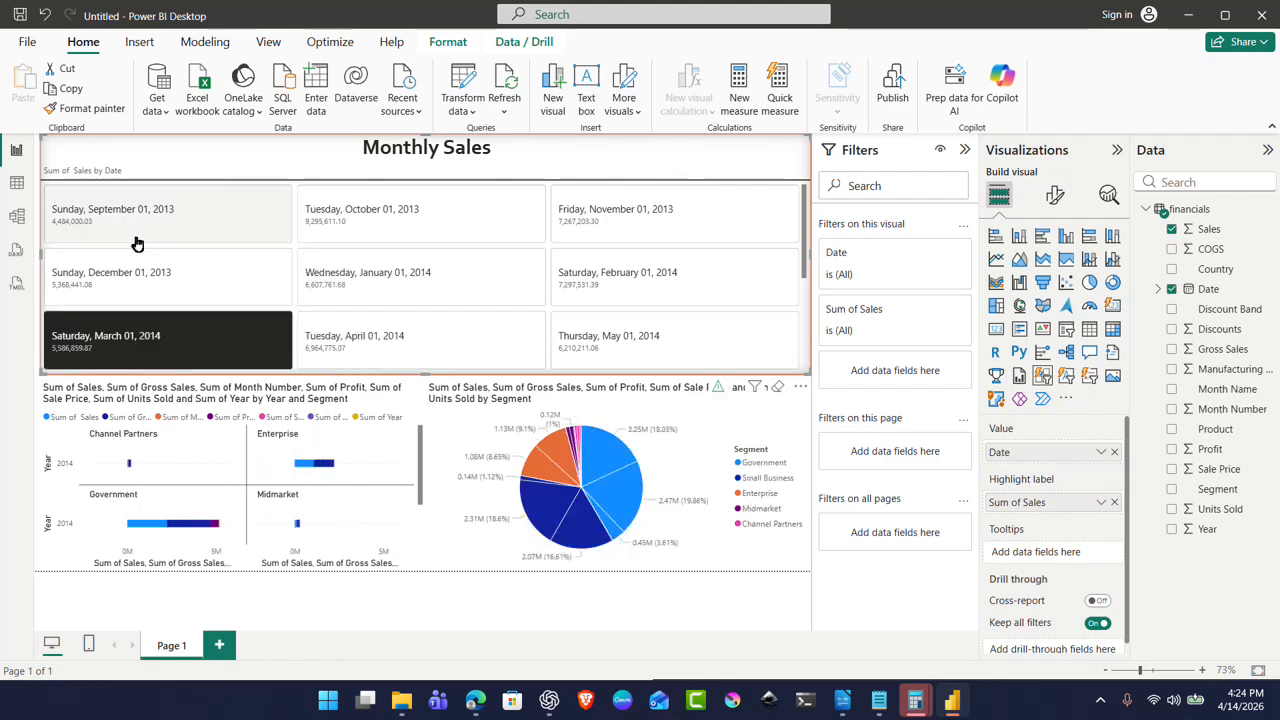
{"action": "left_click", "coordinate": [157, 272]}
{"action": "left_click", "coordinate": [166, 236]}
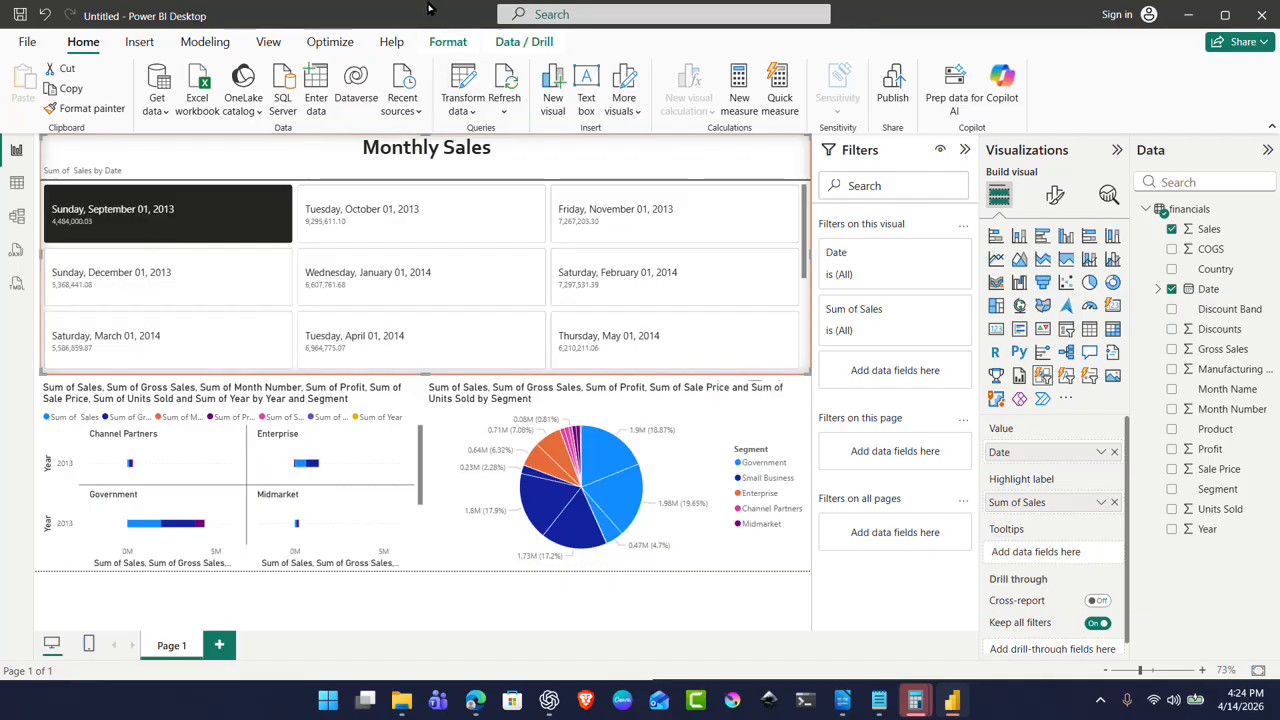
{"action": "left_click", "coordinate": [470, 430]}
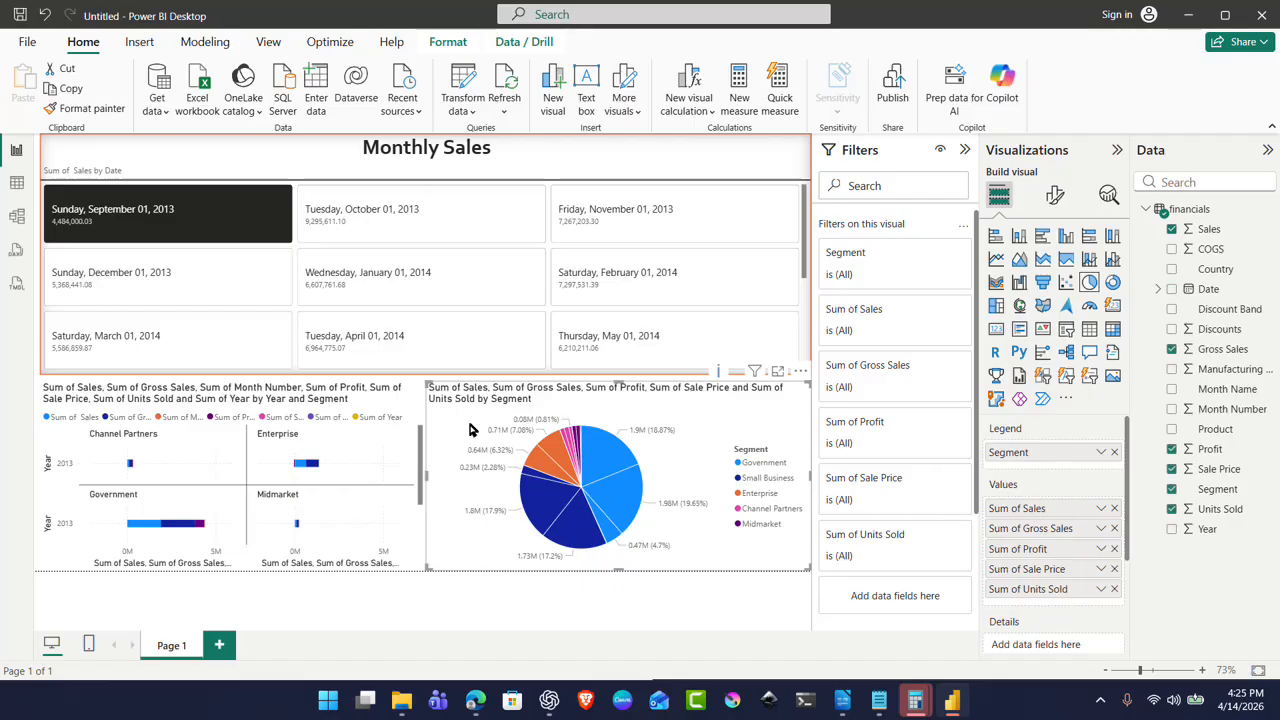